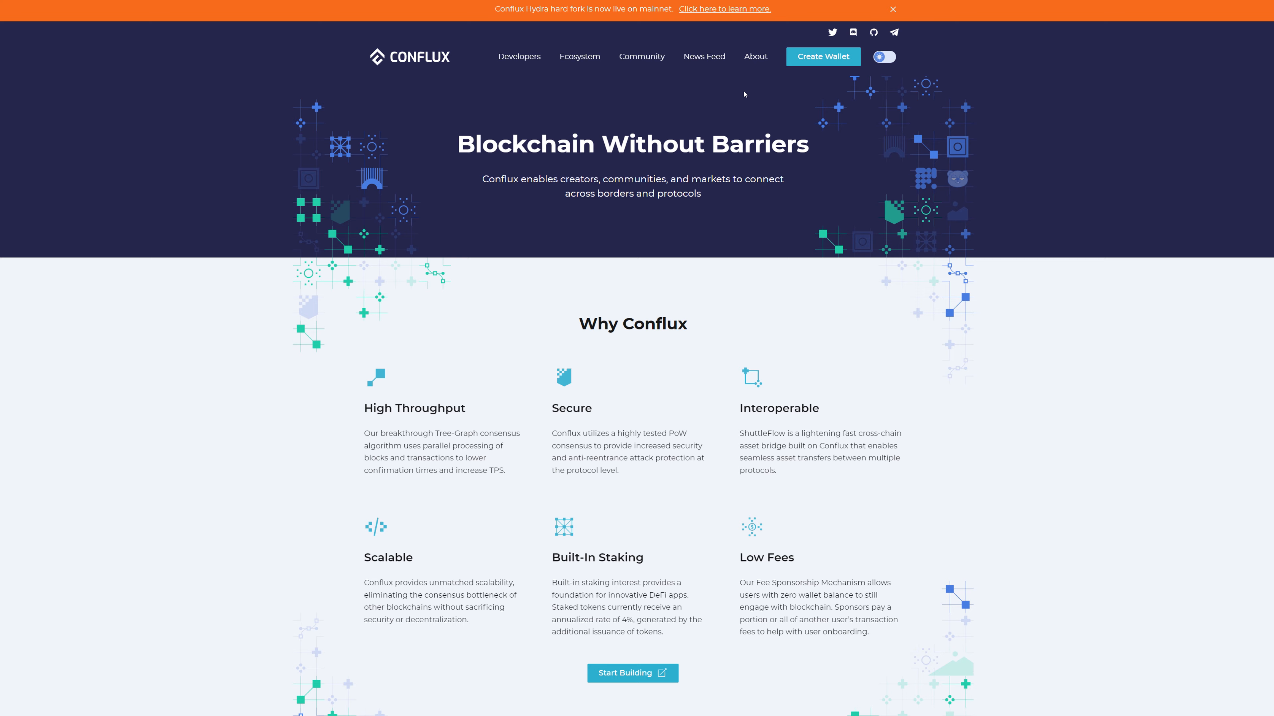
# - Open the wallet creation page from the Conflux website
pyautogui.click(827, 37)
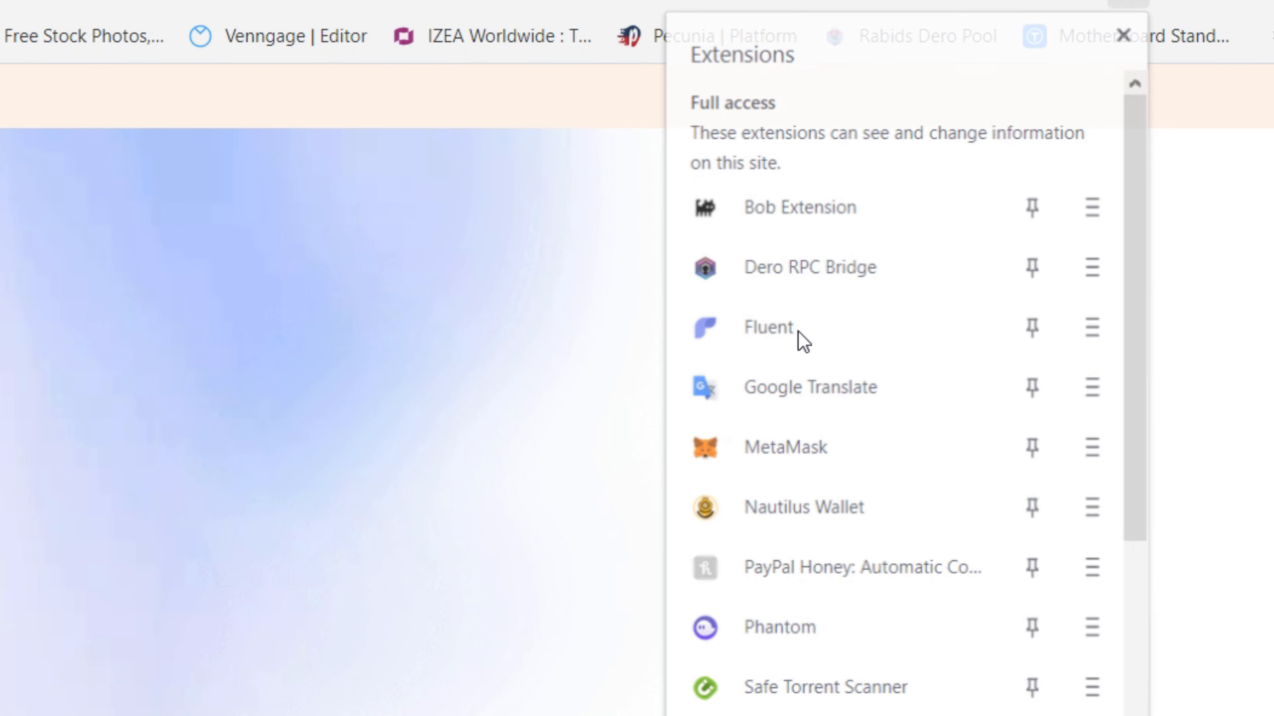
pyautogui.click(799, 333)
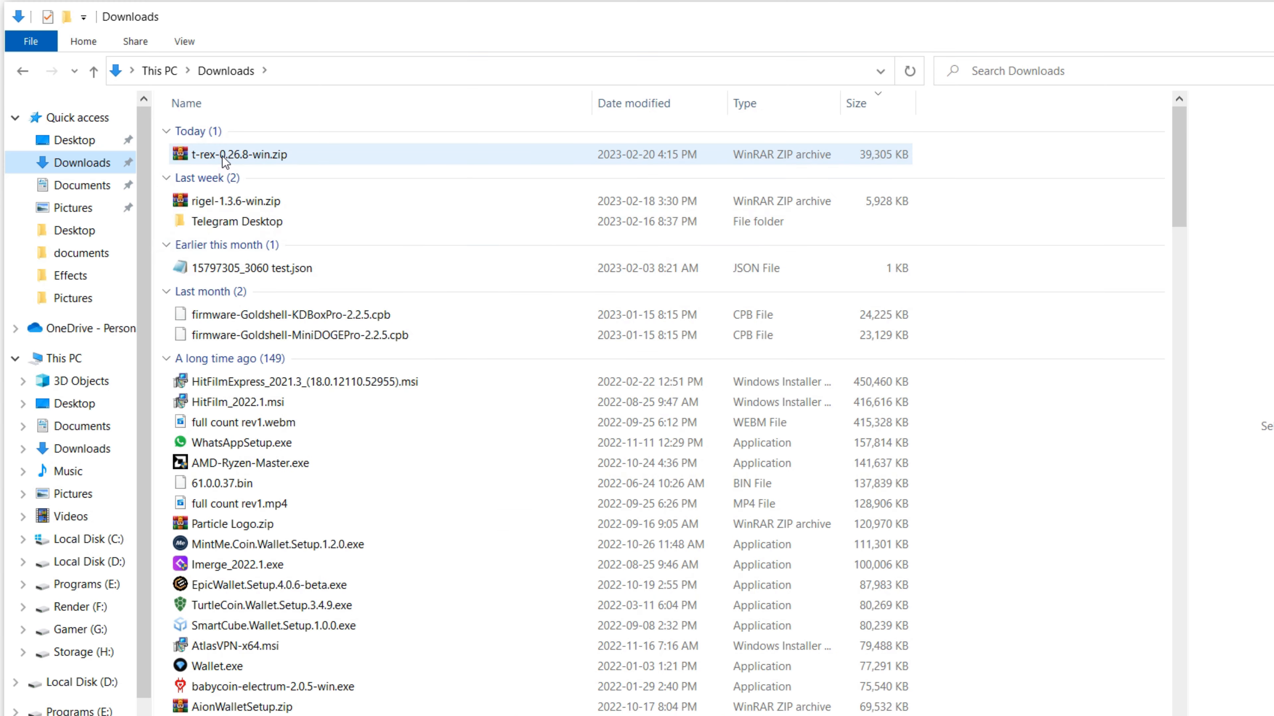
# - Open the downloaded archive t-rex-0.26.8-win.zip from the Downloads folder
pyautogui.click(224, 156)
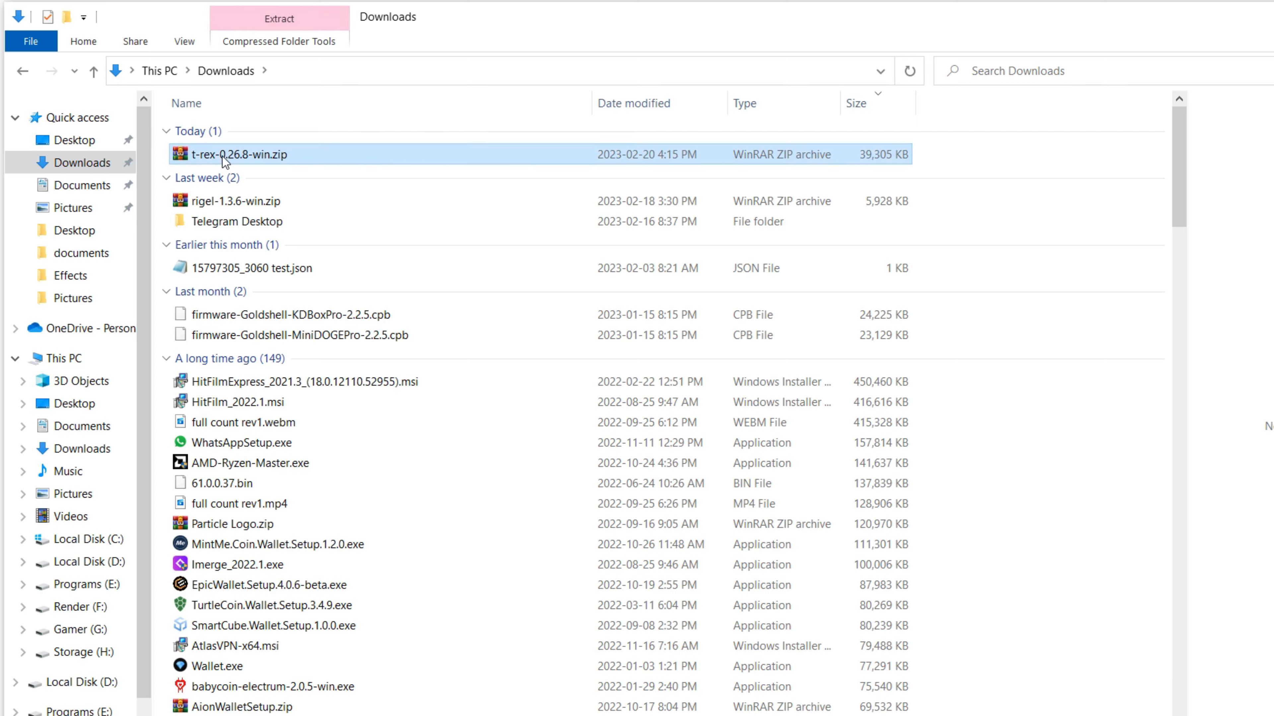
pyautogui.doubleClick(223, 156)
pyautogui.click(1069, 147)
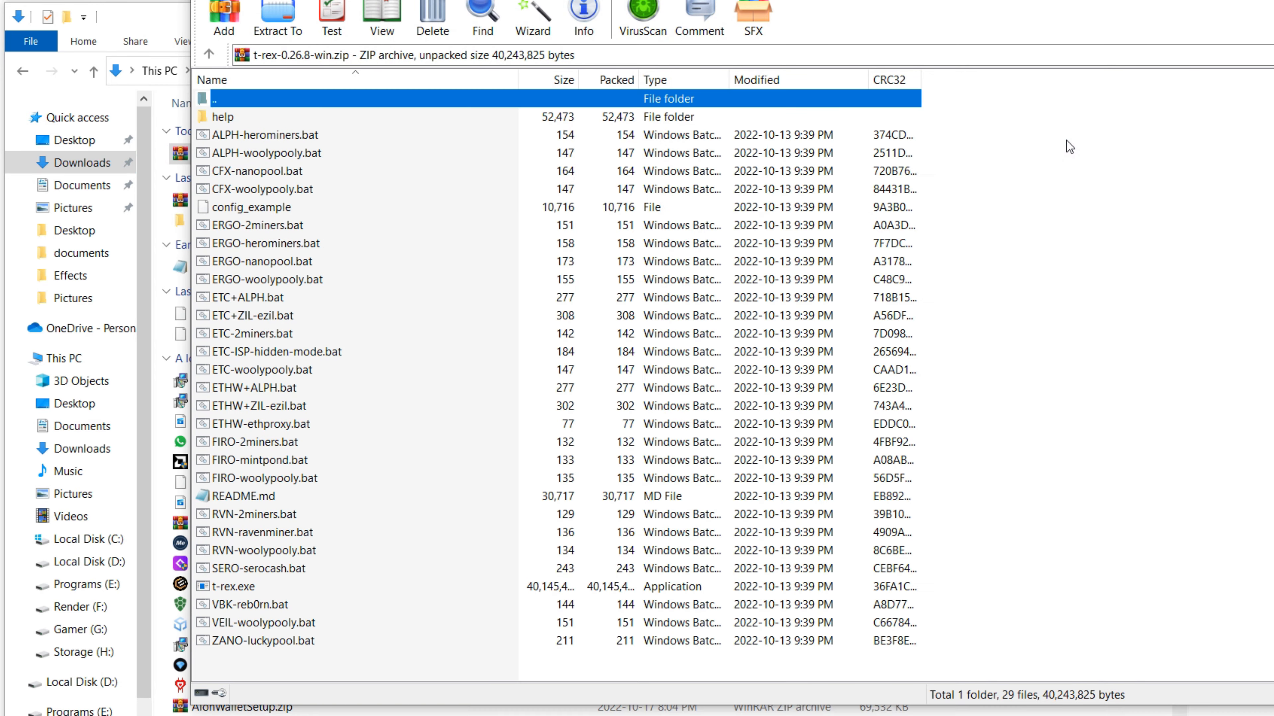
# - Start extracting the archive and choose E:\Miners\GPU as the destination path
pyautogui.click(277, 26)
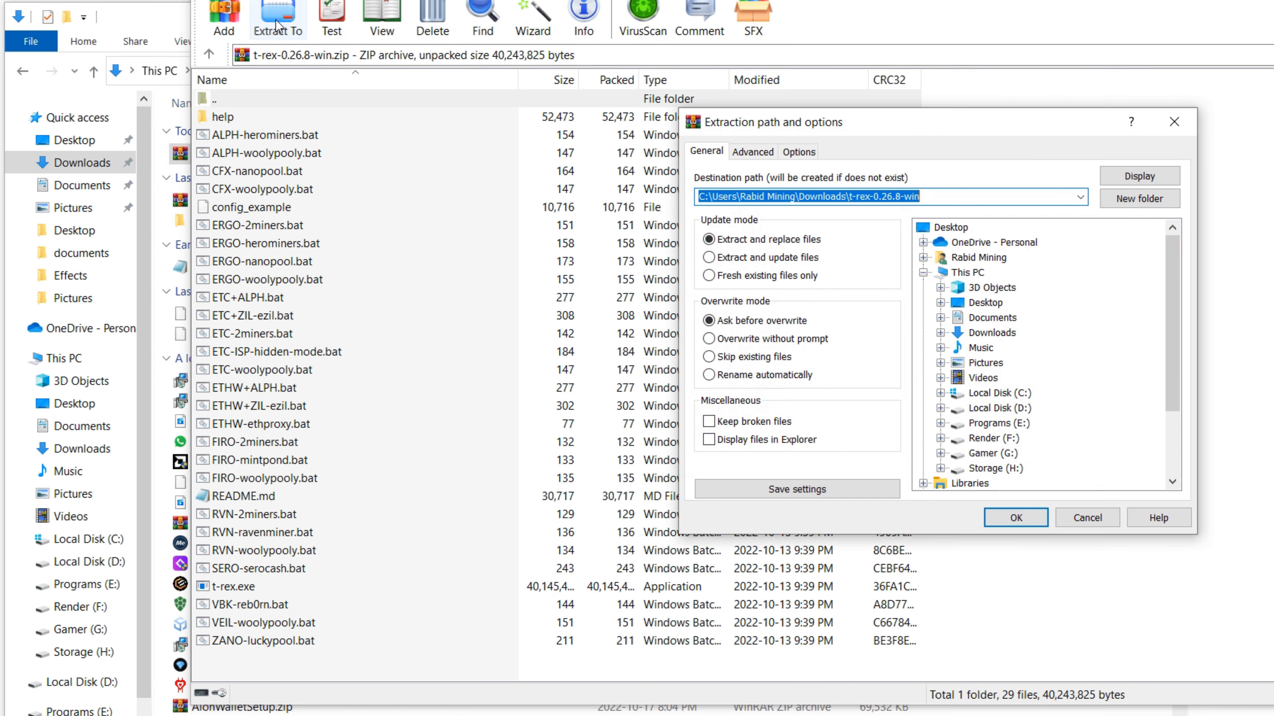
pyautogui.click(940, 425)
pyautogui.scroll(-3, 1028, 445)
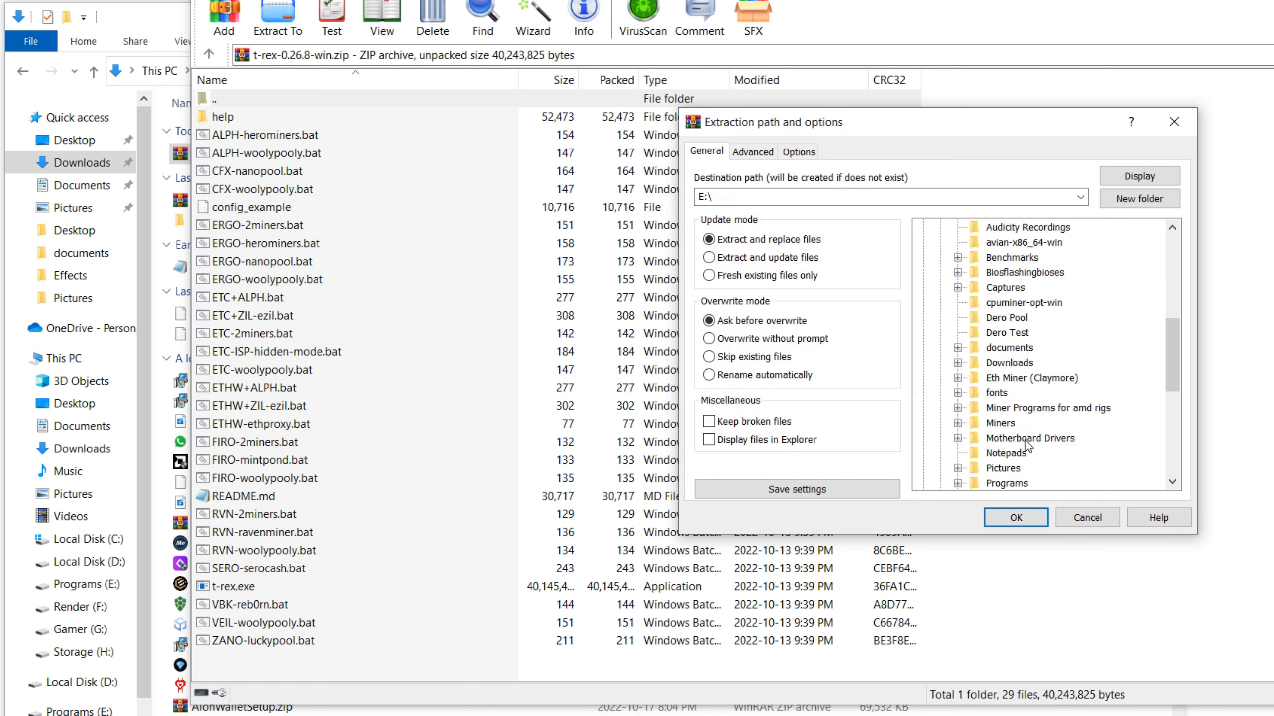
pyautogui.click(957, 423)
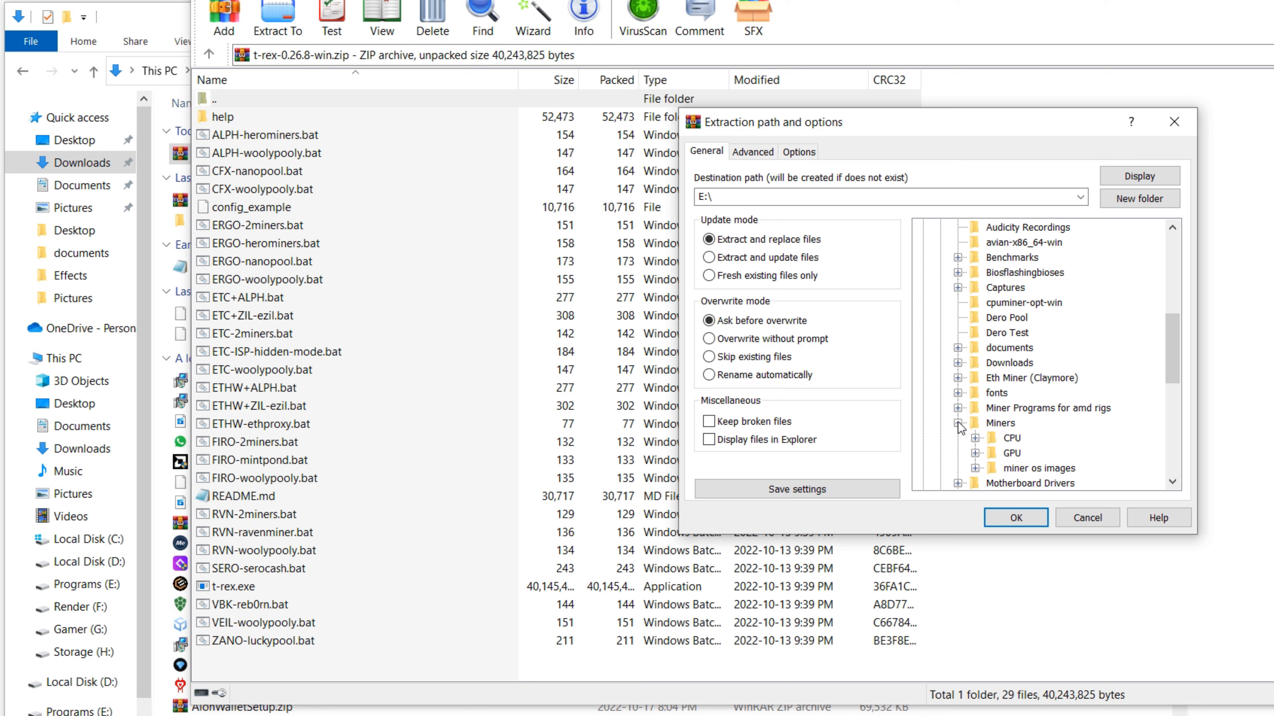
pyautogui.click(990, 453)
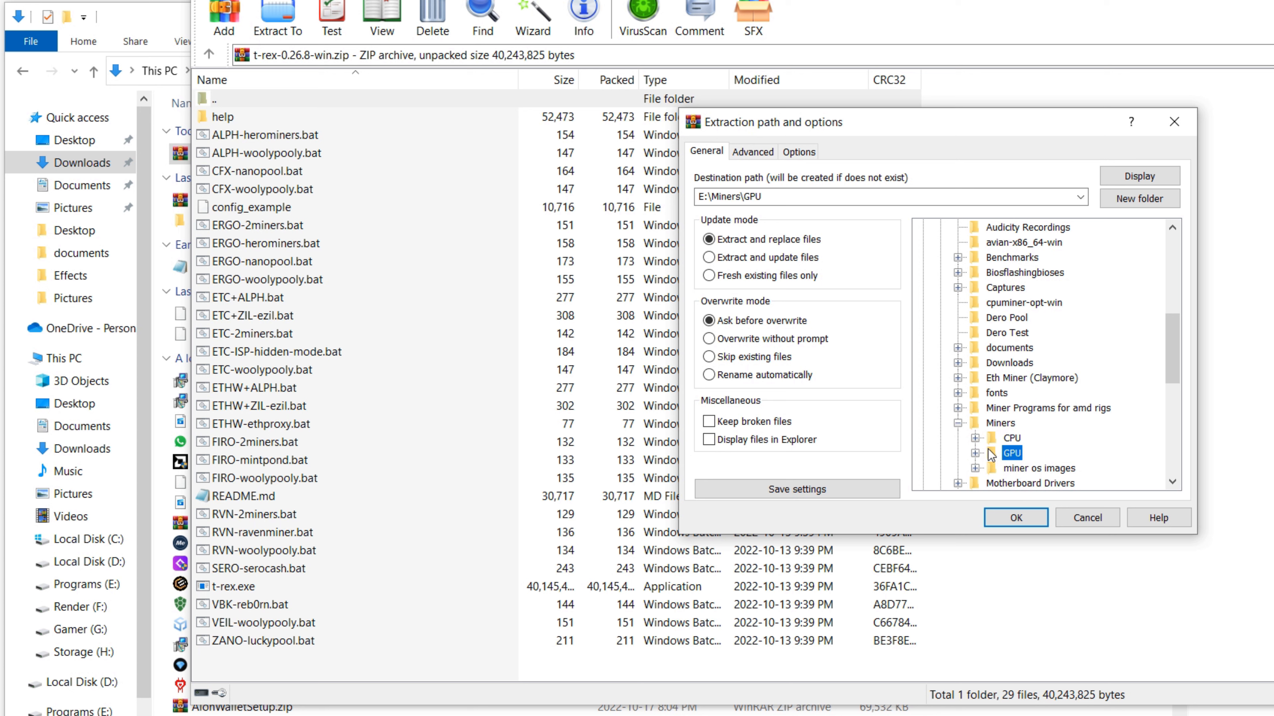
pyautogui.click(975, 453)
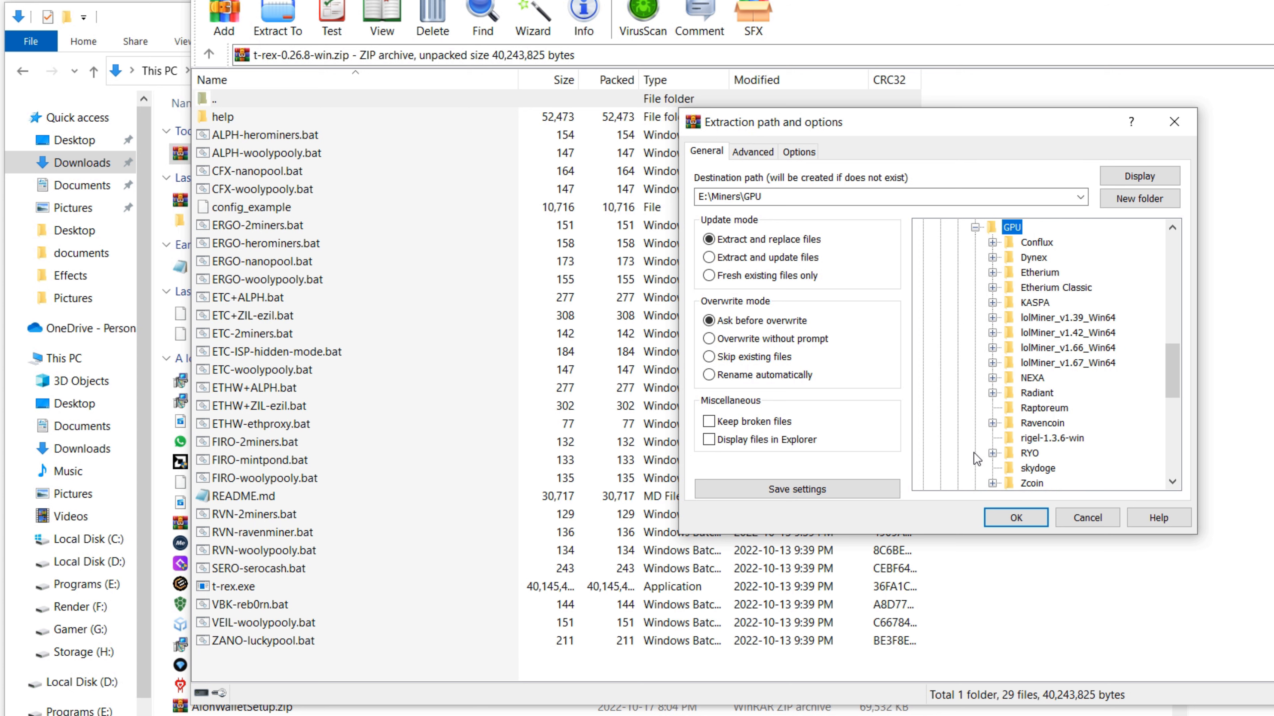
# - Create a CFXTREX folder inside E:\Miners\GPU, extract the archive into it and close the archive
pyautogui.click(1135, 199)
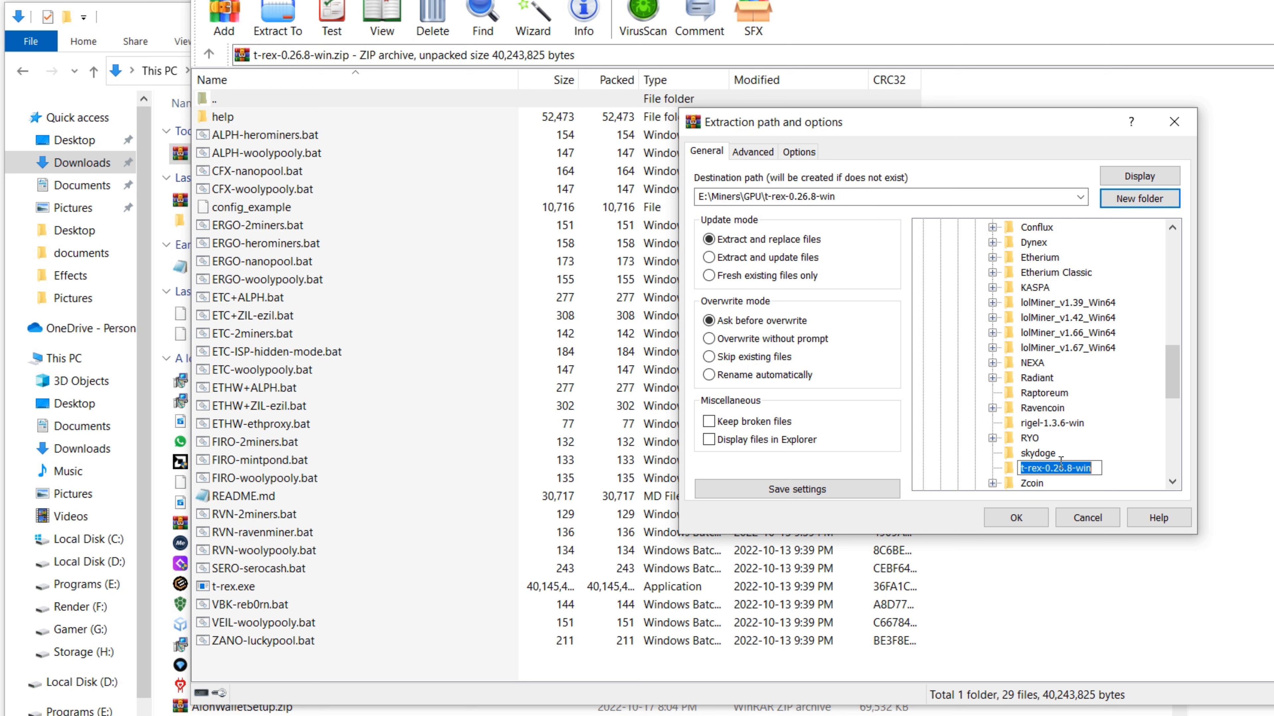
pyautogui.write('CFX')
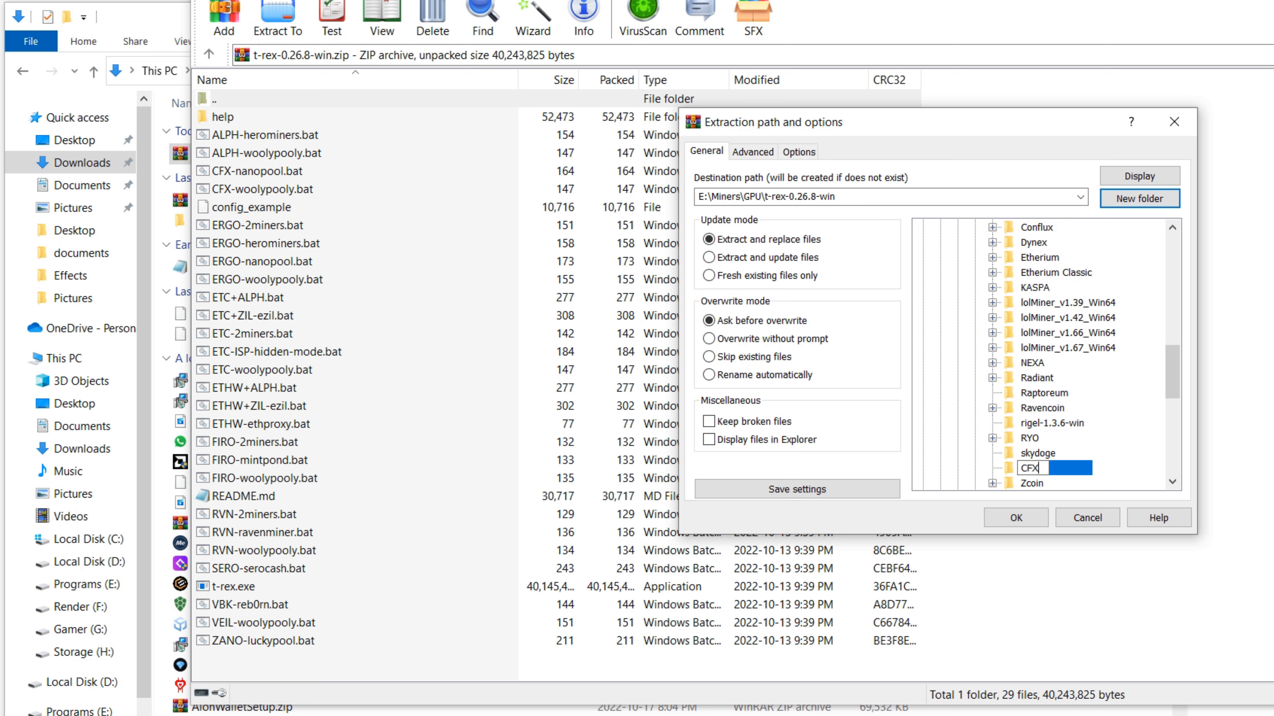
pyautogui.write('TREX')
pyautogui.click(1016, 518)
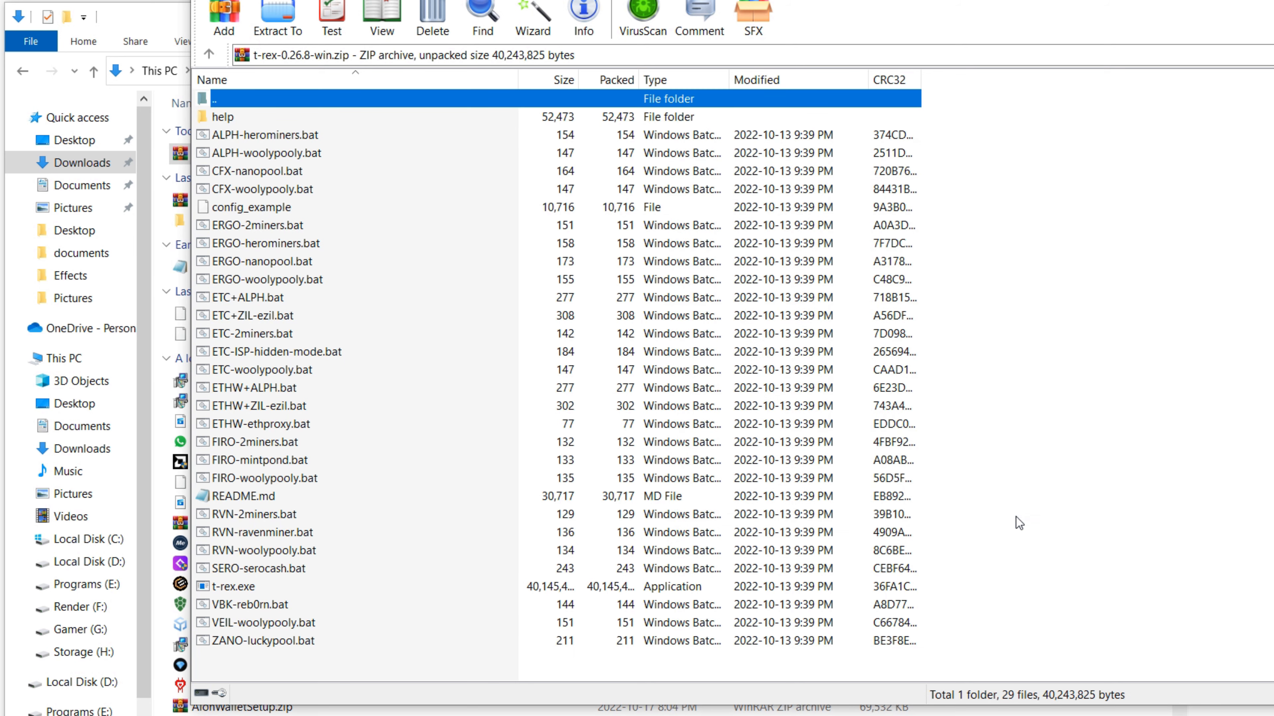
pyautogui.click(1272, 1)
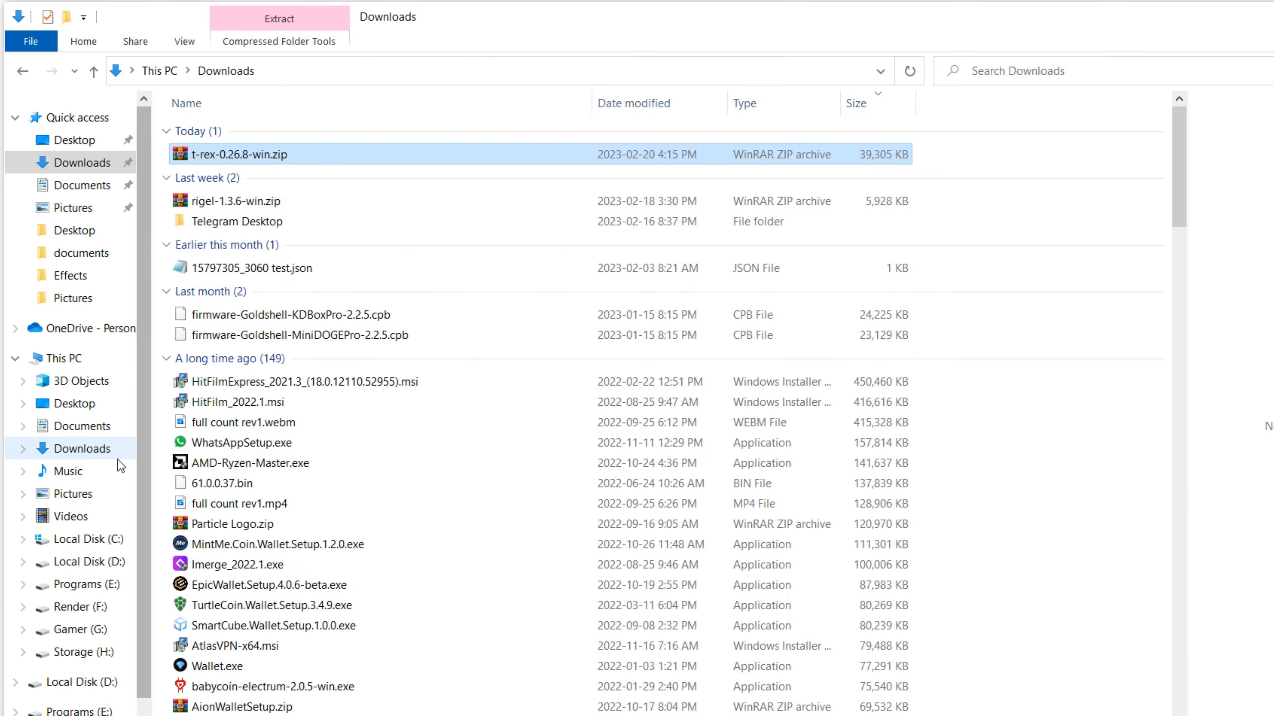
# - Browse to the extracted miner folder E:\Miners\GPU\CFXTREX
pyautogui.click(86, 585)
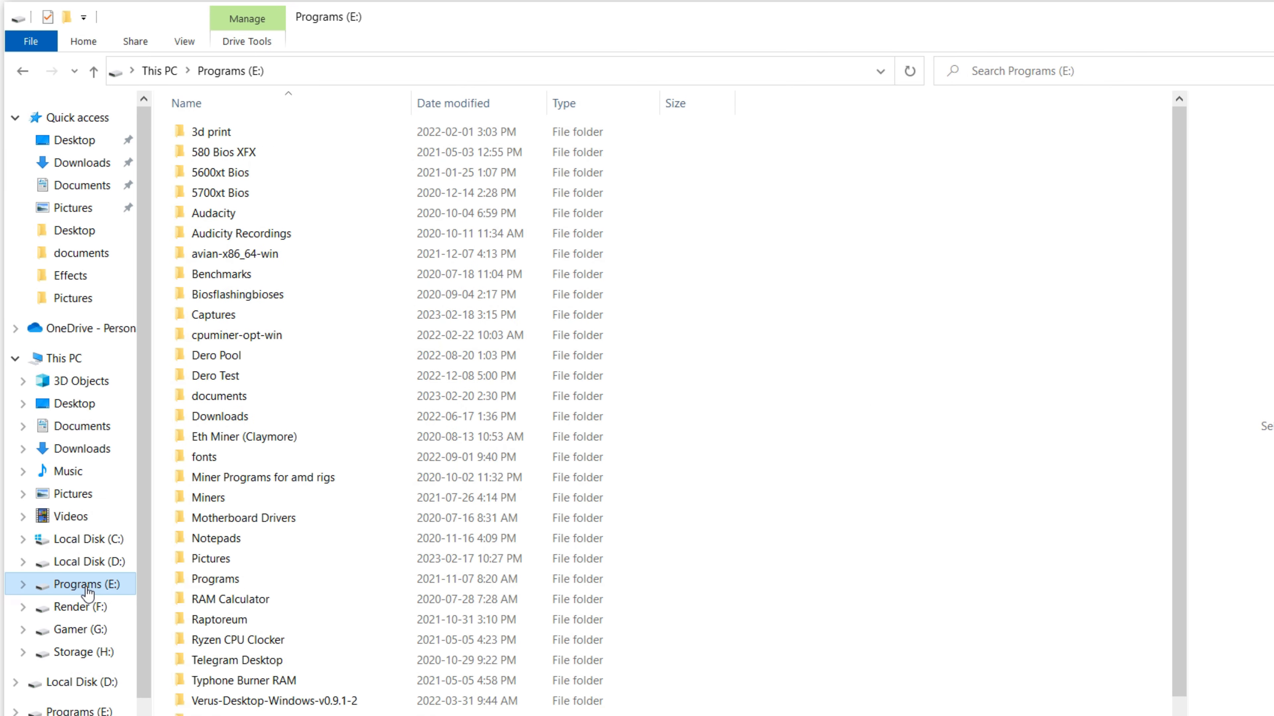
pyautogui.doubleClick(219, 500)
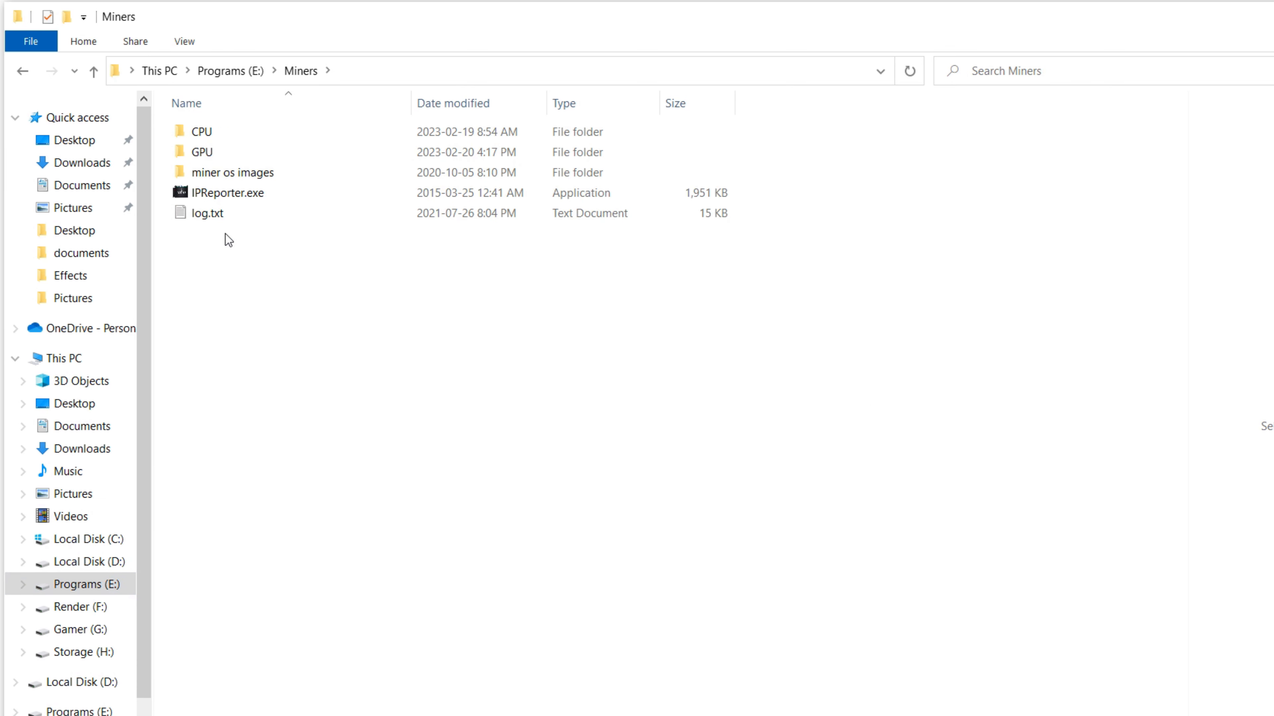
pyautogui.doubleClick(202, 153)
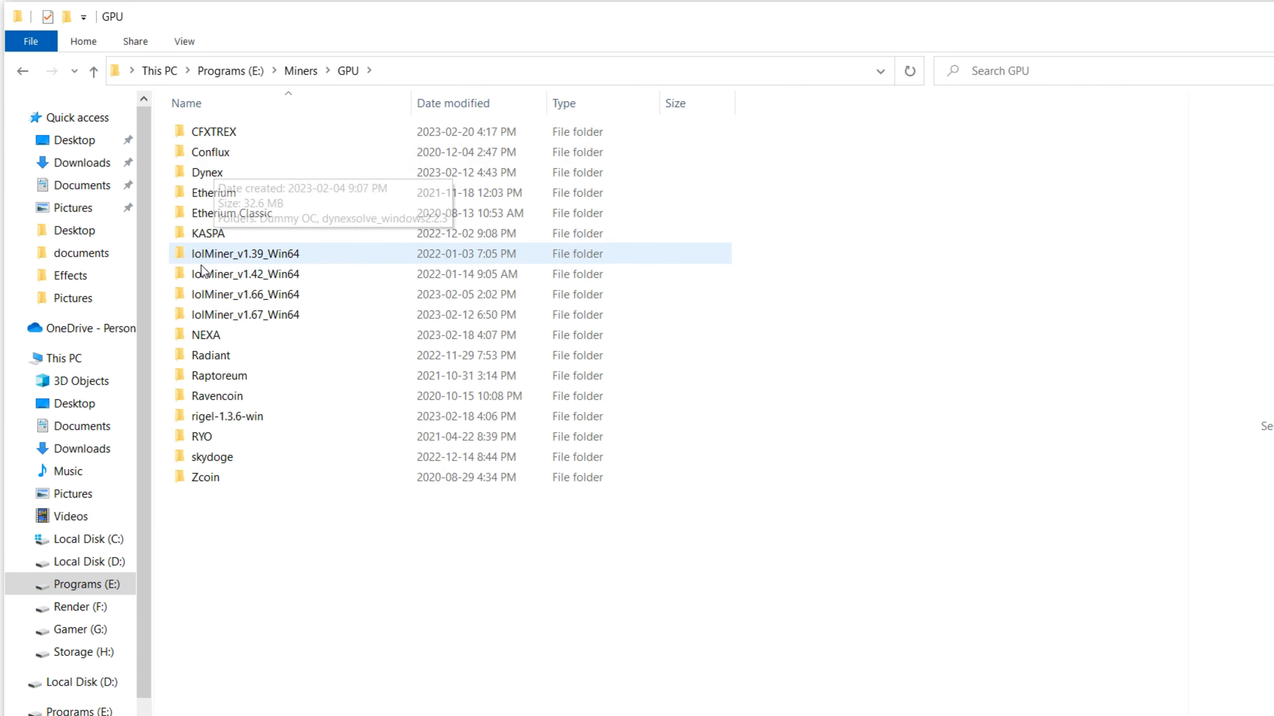
pyautogui.doubleClick(211, 138)
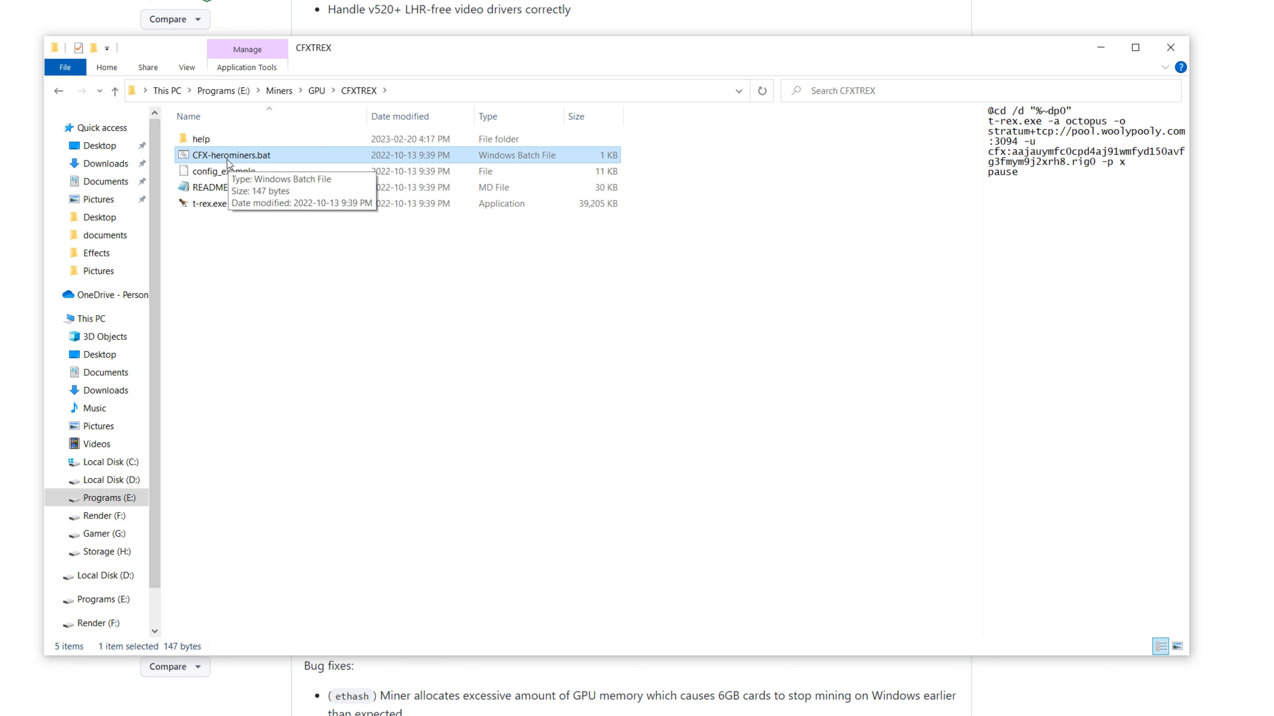
# - Open CFX-herominers.bat for editing and copy the North America - West pool address us.conflux.herominers.com:1170 from the HeroMiners page
pyautogui.rightClick(227, 160)
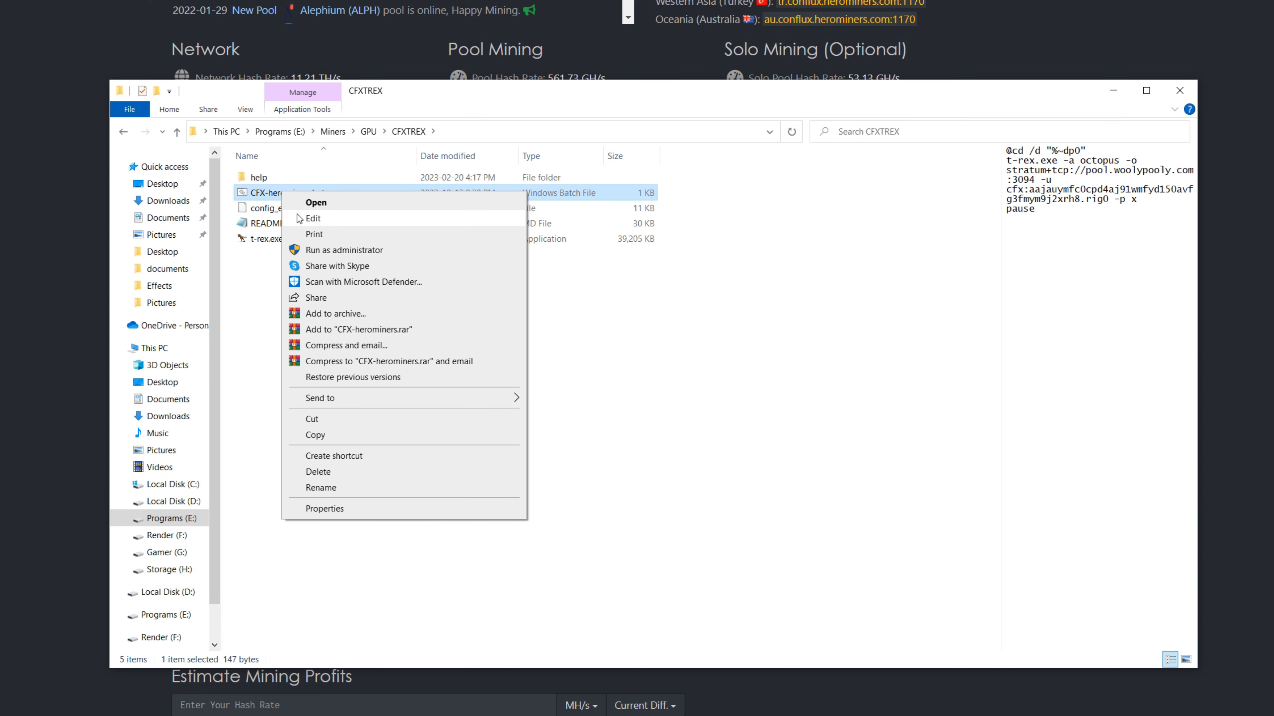
pyautogui.click(313, 219)
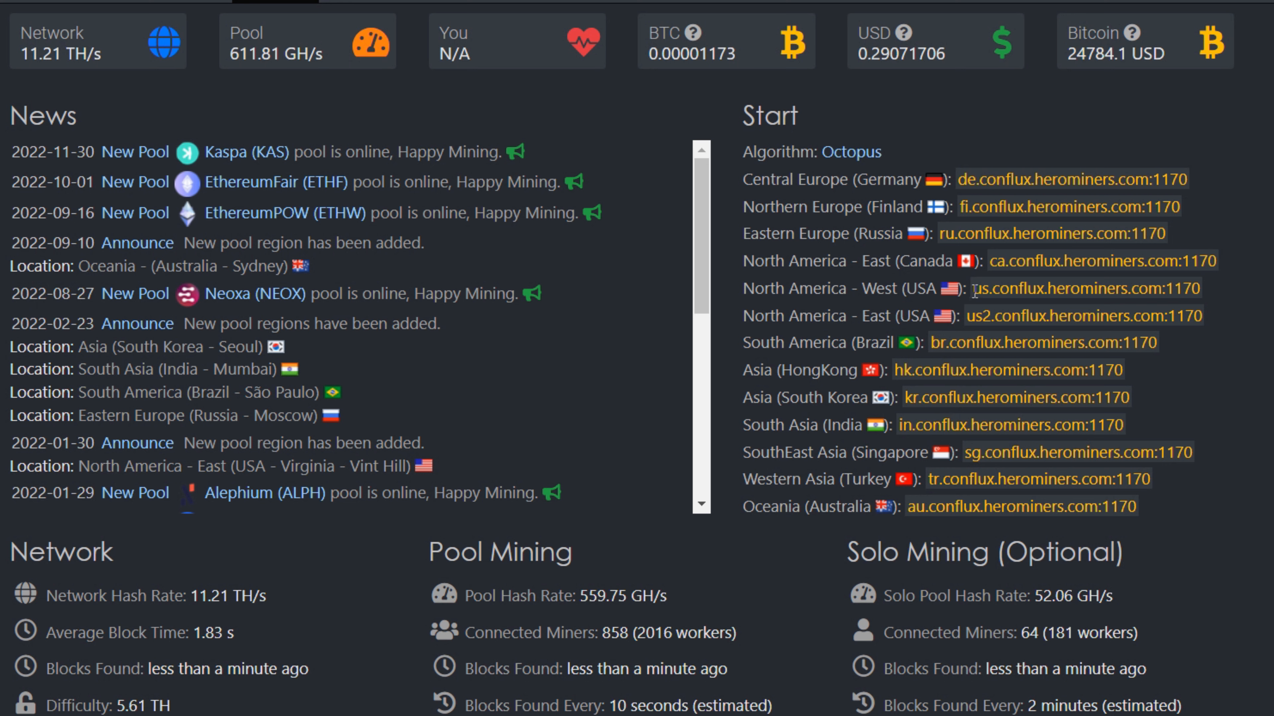
pyautogui.moveTo(975, 290); pyautogui.dragTo(1205, 296)
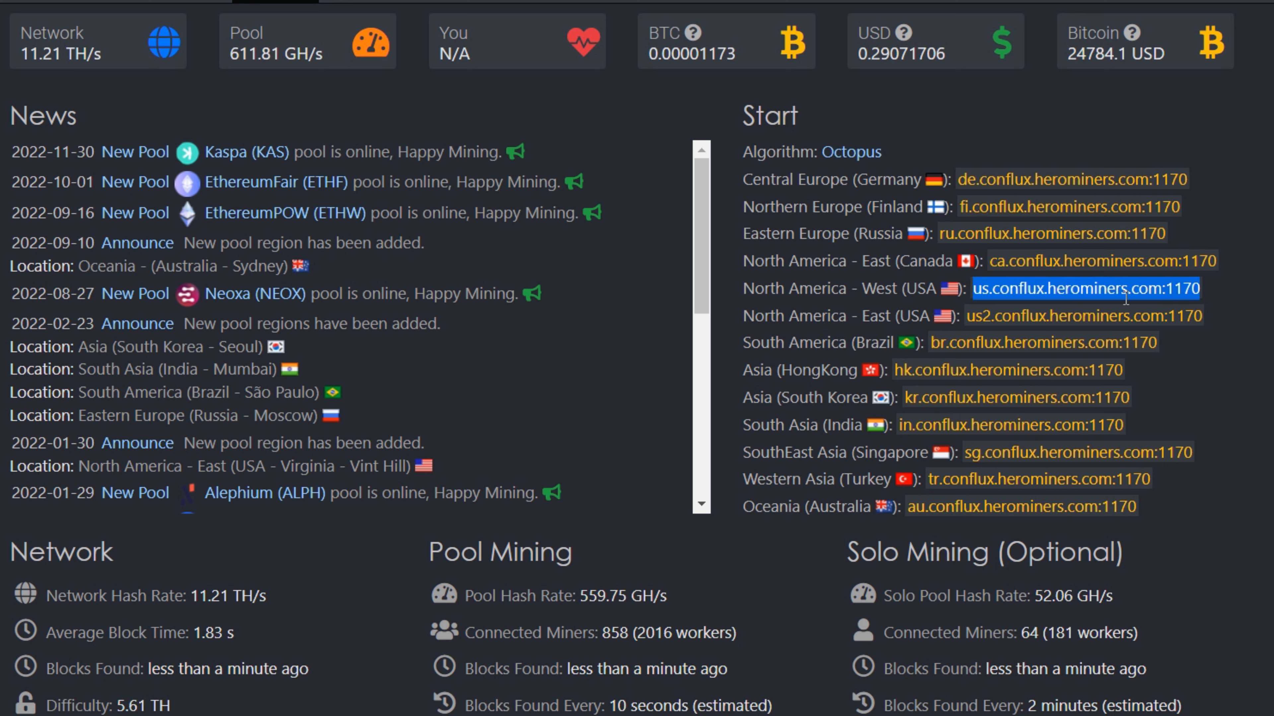
pyautogui.rightClick(1094, 290)
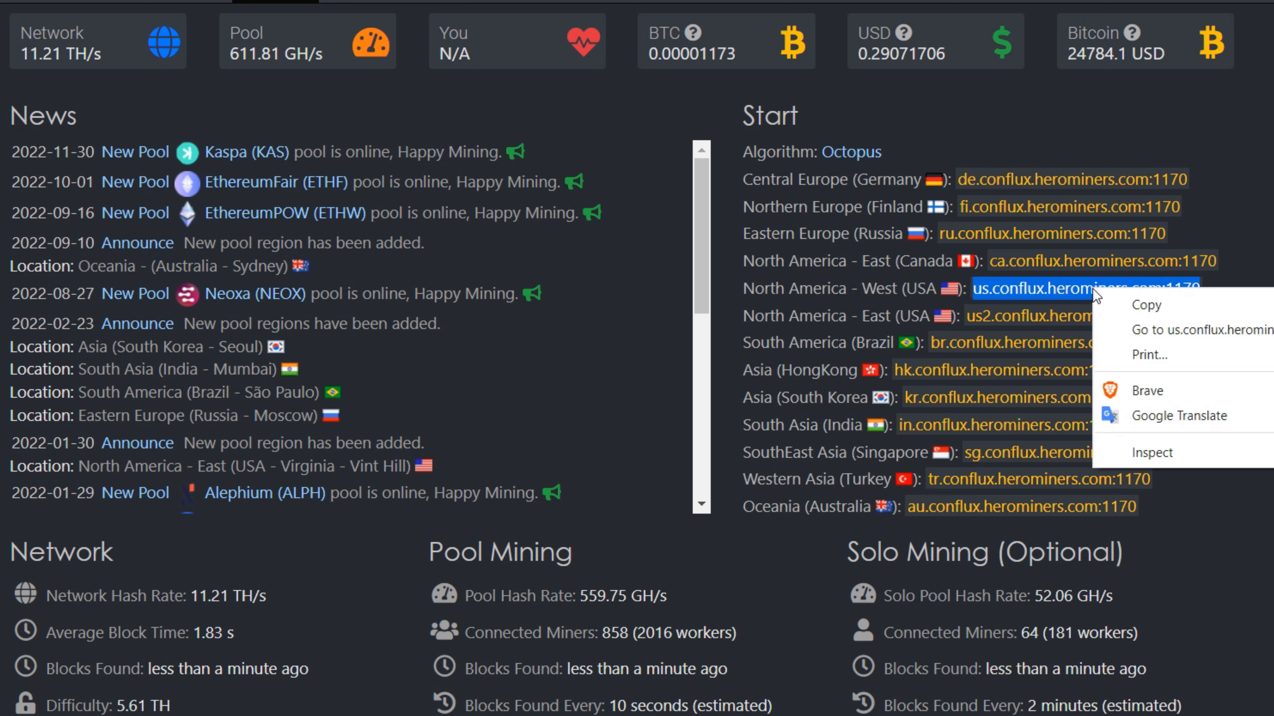
pyautogui.click(1158, 305)
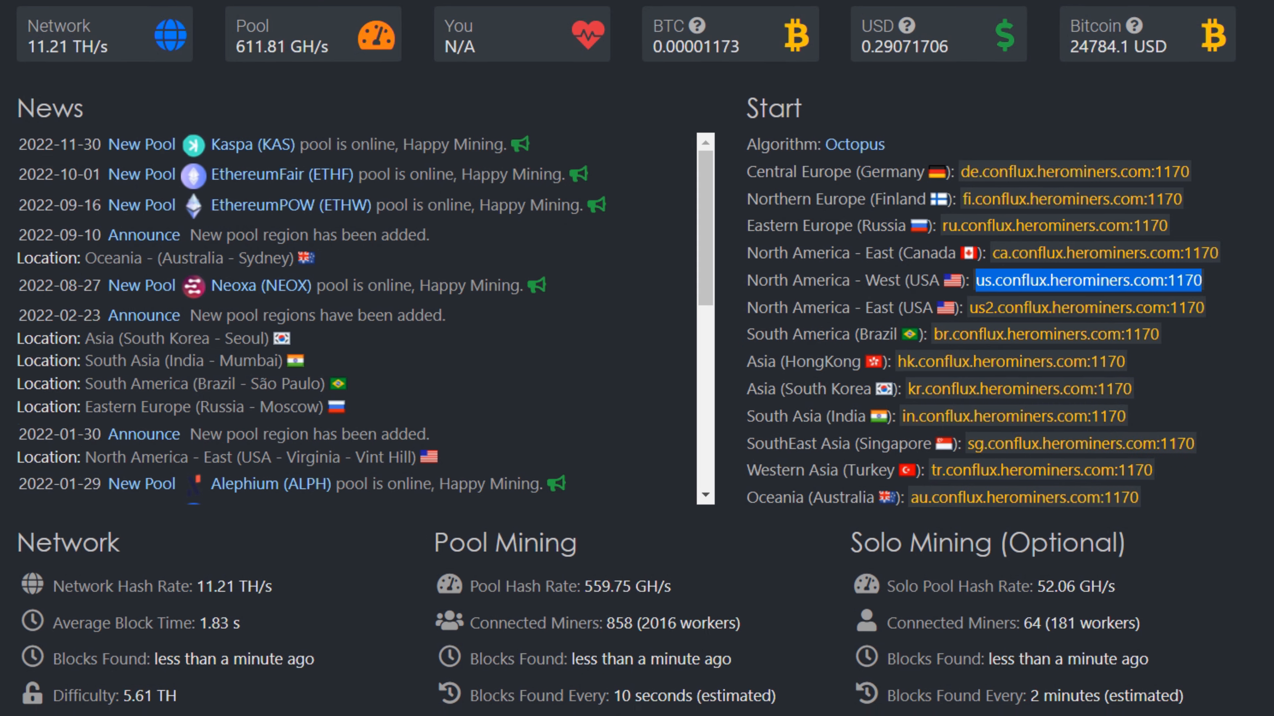
# - Replace pool.woolypooly.com:3094 after stratum+tcp:// in the batch file with us.conflux.herominers.com:1170
pyautogui.hotkey('alt', 'Tab')
pyautogui.click(507, 386)
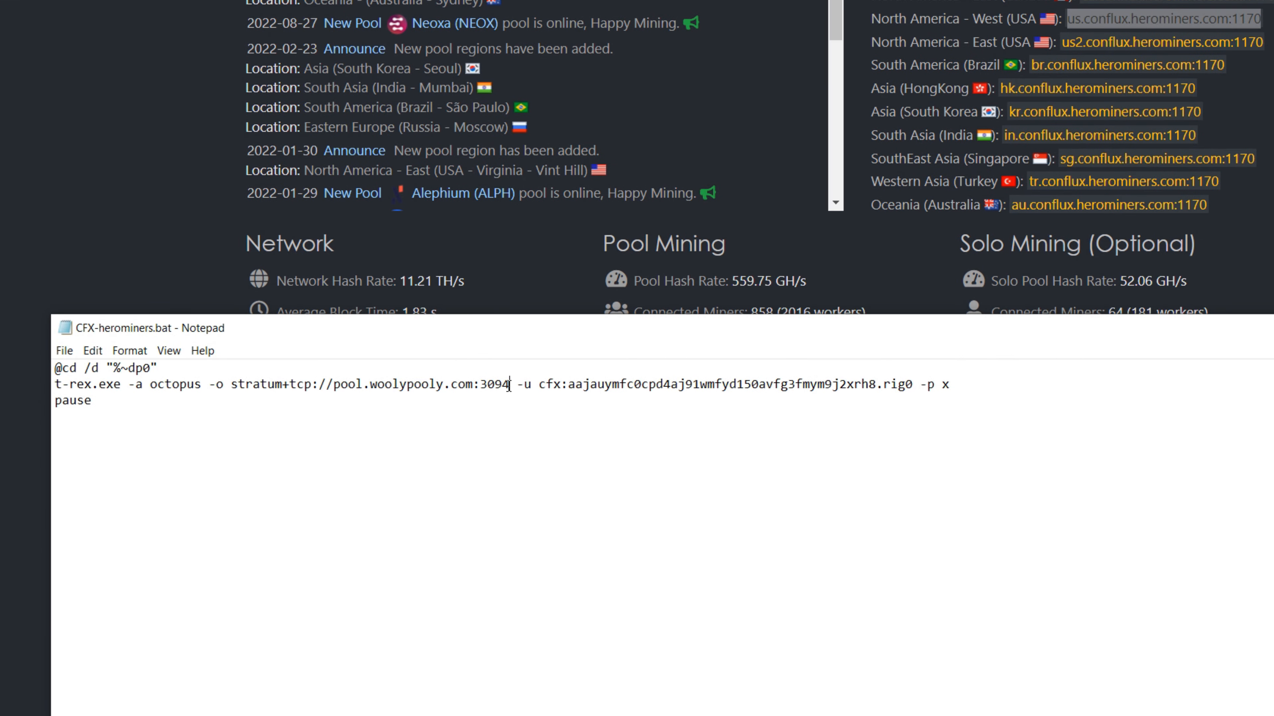
pyautogui.press('BackSpace')
pyautogui.press('BackSpace')
pyautogui.press('BackSpace')
pyautogui.press('BackSpace')
pyautogui.press('BackSpace')
pyautogui.press('BackSpace')
pyautogui.press('BackSpace')
pyautogui.press('BackSpace')
pyautogui.press('BackSpace')
pyautogui.press('BackSpace')
pyautogui.press('BackSpace')
pyautogui.press('BackSpace')
pyautogui.press('BackSpace')
pyautogui.press('BackSpace')
pyautogui.press('BackSpace')
pyautogui.press('BackSpace')
pyautogui.press('BackSpace')
pyautogui.press('BackSpace')
pyautogui.press('BackSpace')
pyautogui.press('BackSpace')
pyautogui.press('BackSpace')
pyautogui.press('BackSpace')
pyautogui.press('BackSpace')
pyautogui.press('BackSpace')
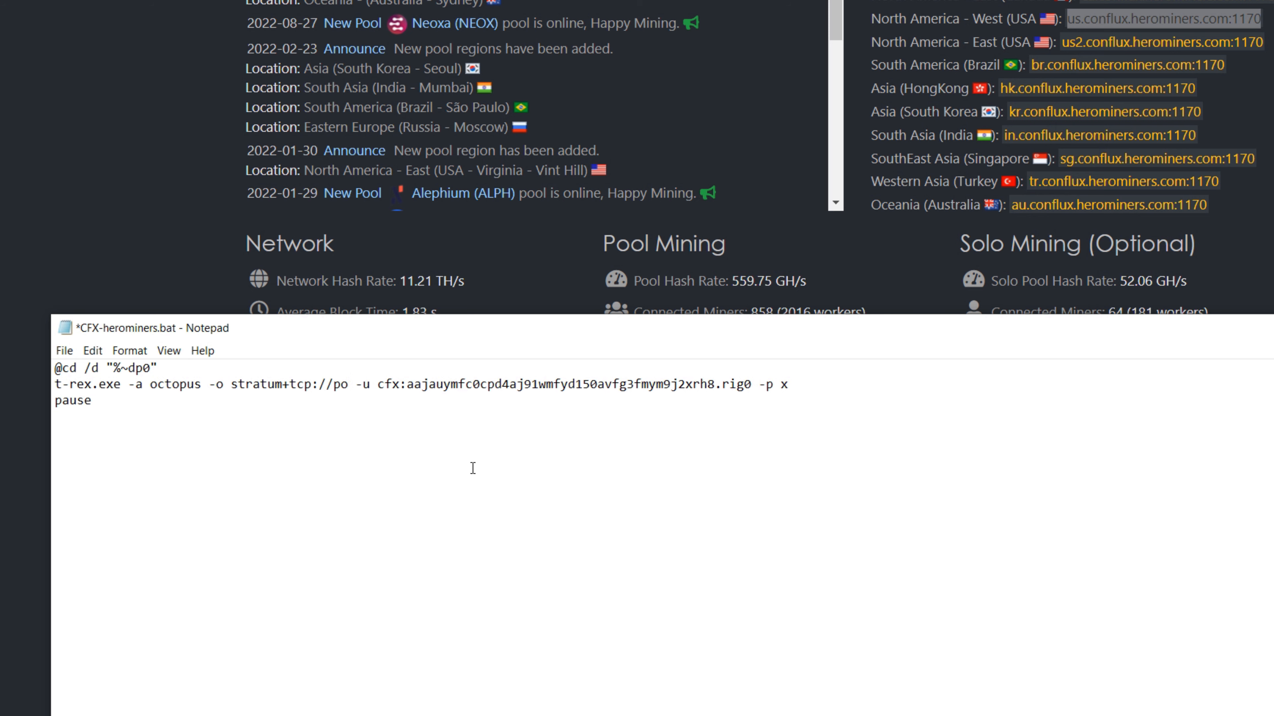
pyautogui.hotkey('ctrl', 'v')
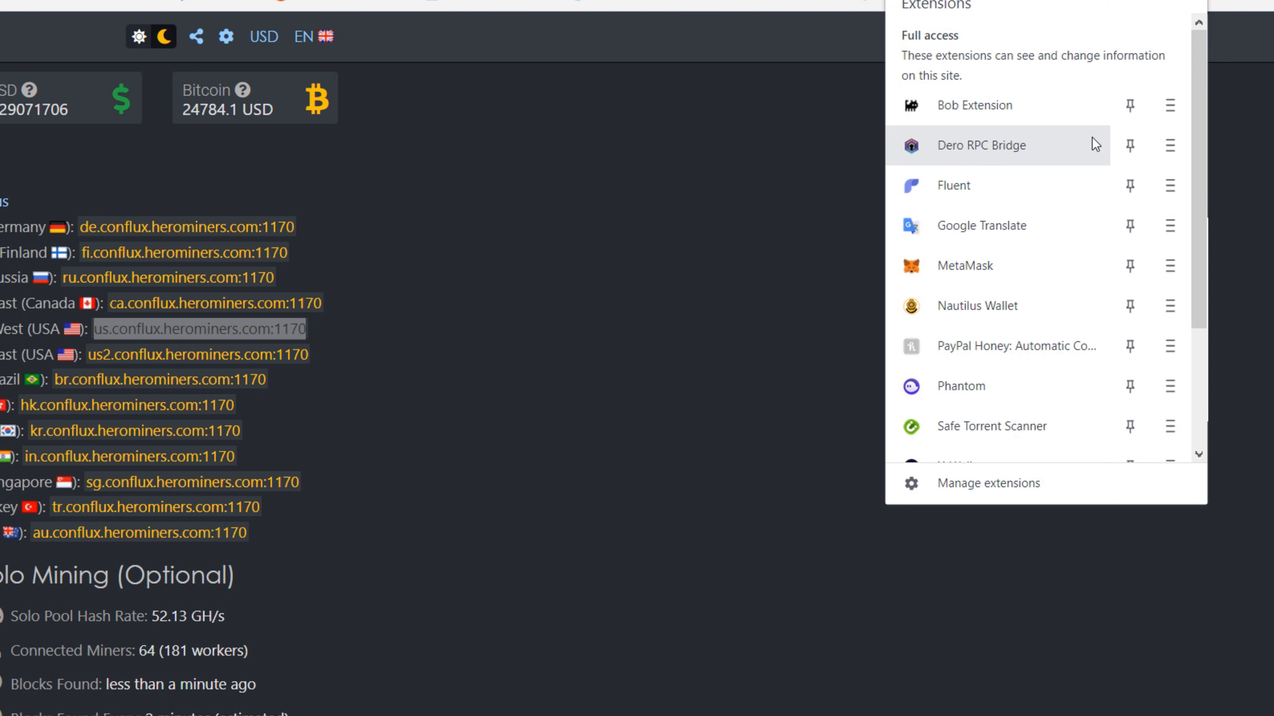
# - Copy the Conflux wallet address from the Fluent extension and replace the sample wallet address in the batch file with it
pyautogui.click(961, 185)
pyautogui.click(953, 64)
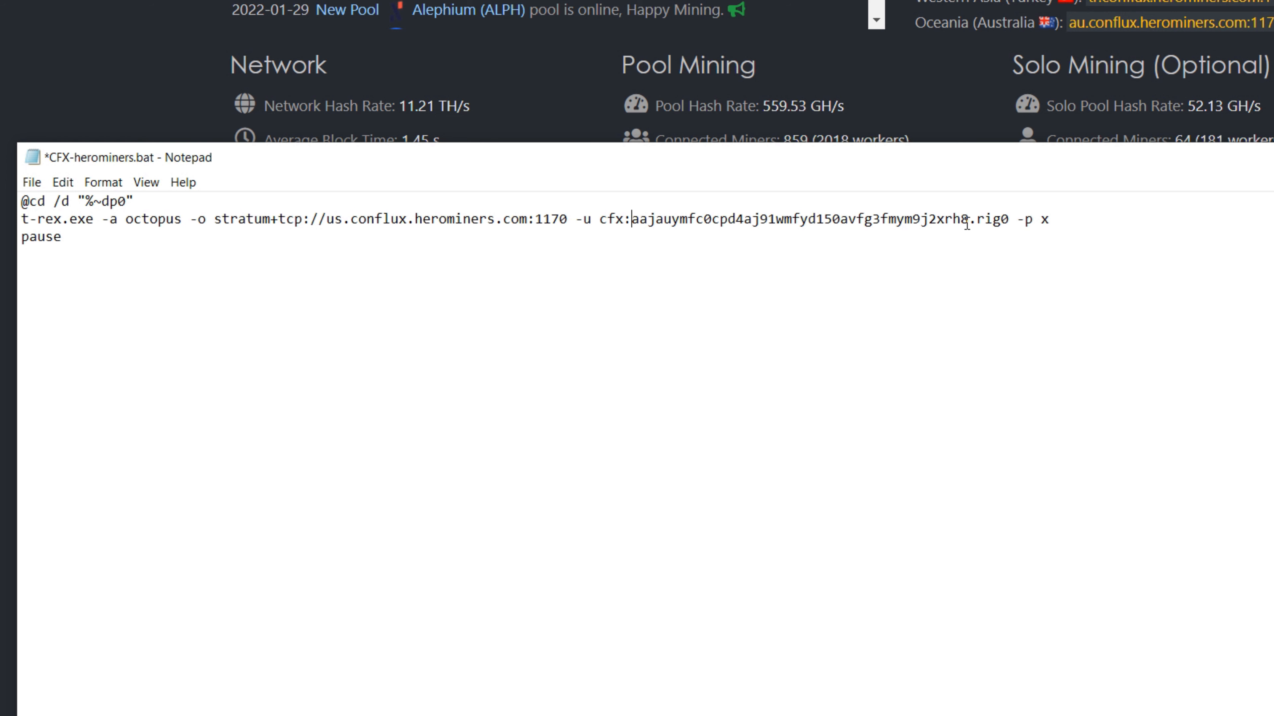
pyautogui.click(967, 224)
pyautogui.press('BackSpace')
pyautogui.press('BackSpace')
pyautogui.press('BackSpace')
pyautogui.press('BackSpace')
pyautogui.press('BackSpace')
pyautogui.press('BackSpace')
pyautogui.press('BackSpace')
pyautogui.press('BackSpace')
pyautogui.press('BackSpace')
pyautogui.press('BackSpace')
pyautogui.press('BackSpace')
pyautogui.press('BackSpace')
pyautogui.press('BackSpace')
pyautogui.press('BackSpace')
pyautogui.press('BackSpace')
pyautogui.press('BackSpace')
pyautogui.press('BackSpace')
pyautogui.press('BackSpace')
pyautogui.press('BackSpace')
pyautogui.press('BackSpace')
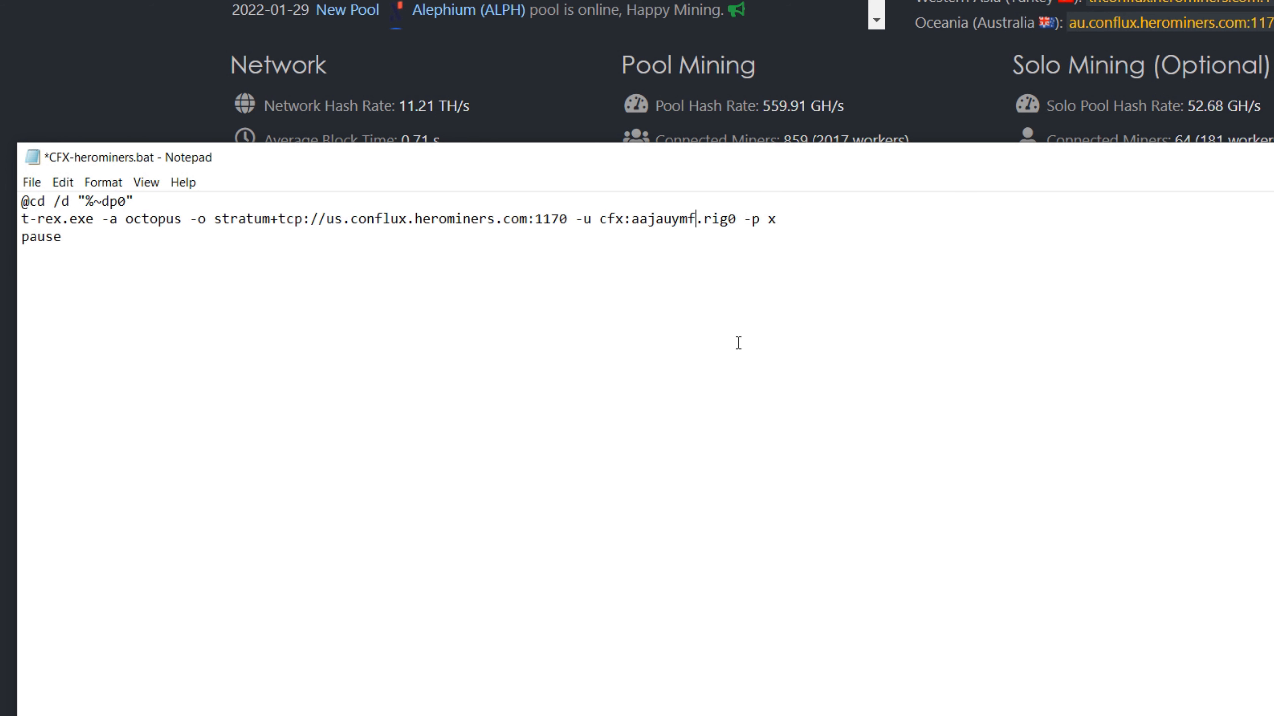
pyautogui.press('BackSpace')
pyautogui.press('BackSpace')
pyautogui.press('BackSpace')
pyautogui.press('BackSpace')
pyautogui.press('BackSpace')
pyautogui.press('BackSpace')
pyautogui.press('BackSpace')
pyautogui.press('BackSpace')
pyautogui.press('BackSpace')
pyautogui.press('BackSpace')
pyautogui.press('BackSpace')
pyautogui.press('BackSpace')
pyautogui.hotkey('ctrl', 'v')
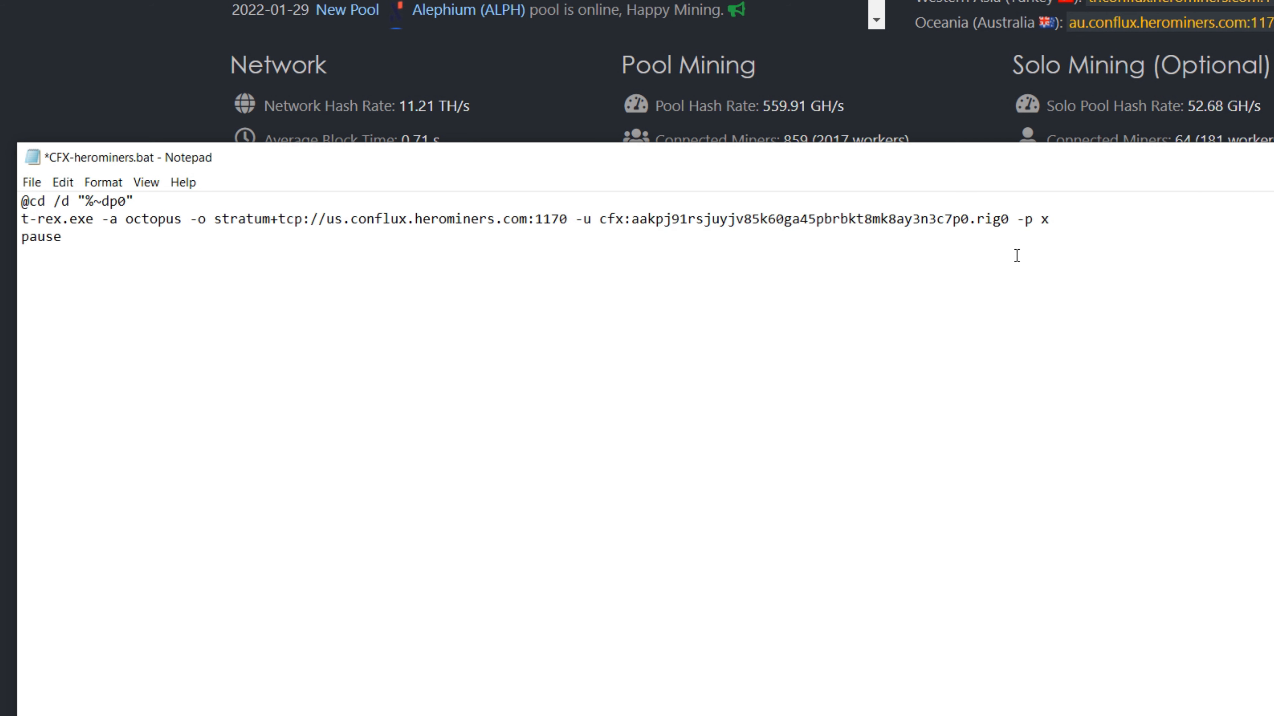
# - Change the worker name after the wallet address to RabidWS and save the batch file
pyautogui.click(1002, 232)
pyautogui.press('Delete')
pyautogui.press('BackSpace')
pyautogui.press('BackSpace')
pyautogui.press('BackSpace')
pyautogui.write('RabidWS')
pyautogui.click(28, 189)
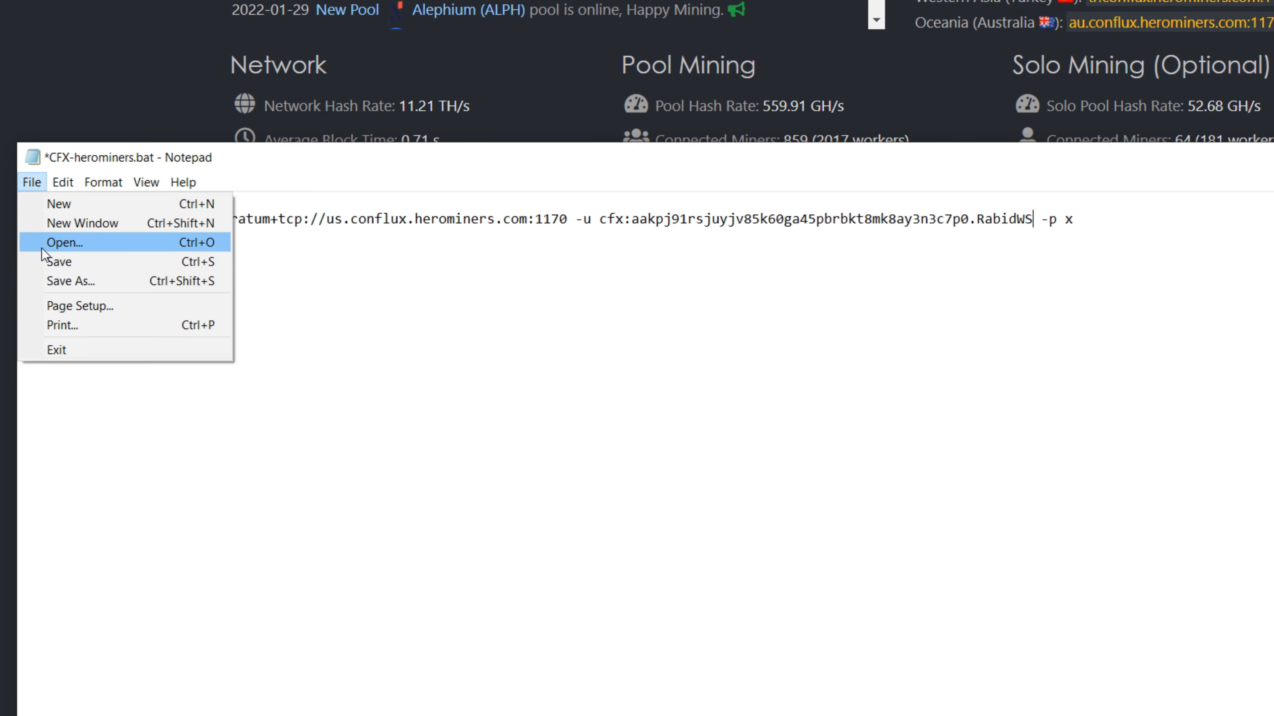
pyautogui.click(45, 261)
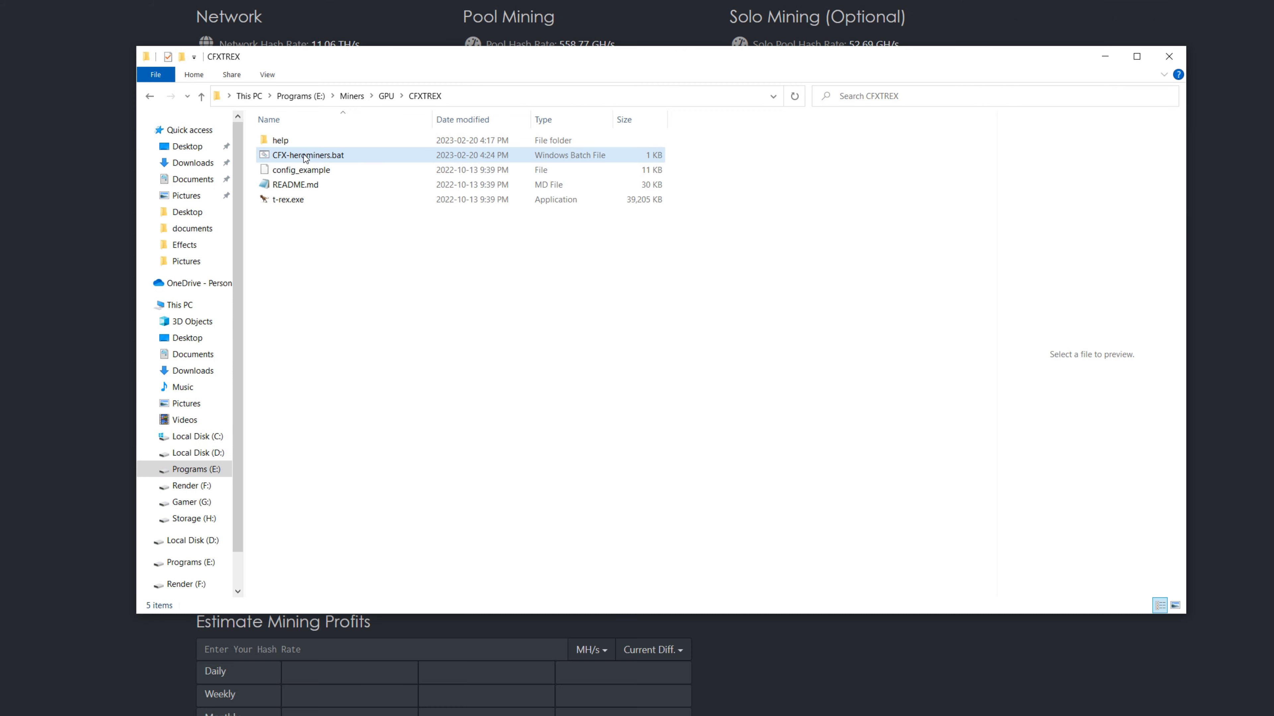
# - Set t-rex.exe to always run as an administrator in its compatibility properties
pyautogui.click(284, 204)
pyautogui.rightClick(282, 201)
pyautogui.click(323, 522)
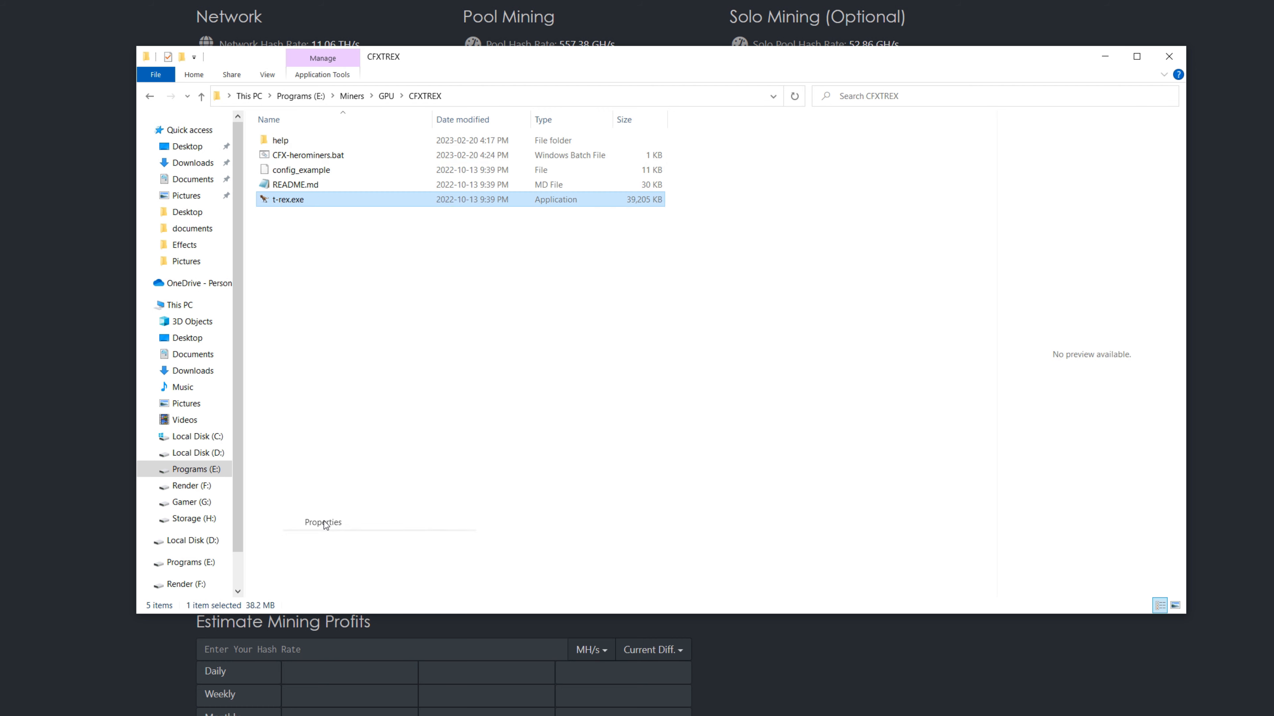
pyautogui.click(356, 234)
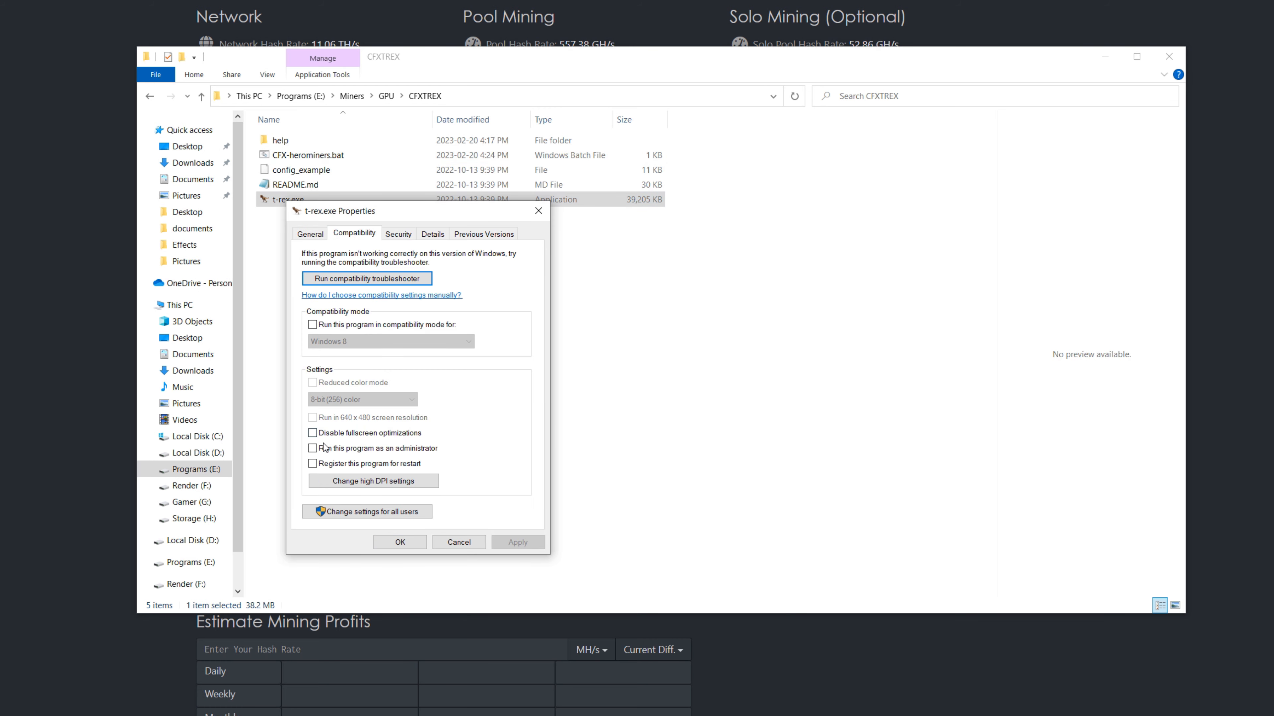
pyautogui.click(312, 448)
pyautogui.click(518, 543)
pyautogui.click(410, 543)
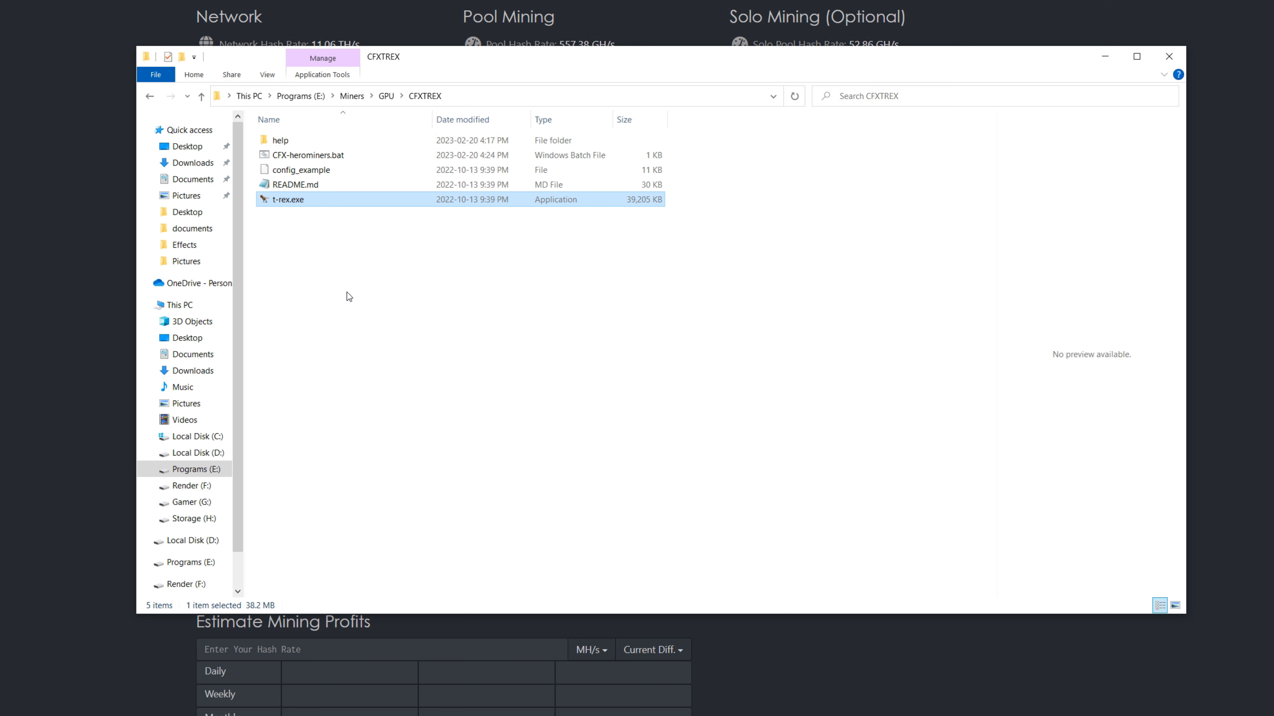
# - Run CFX-herominers.bat to launch the miner
pyautogui.click(297, 158)
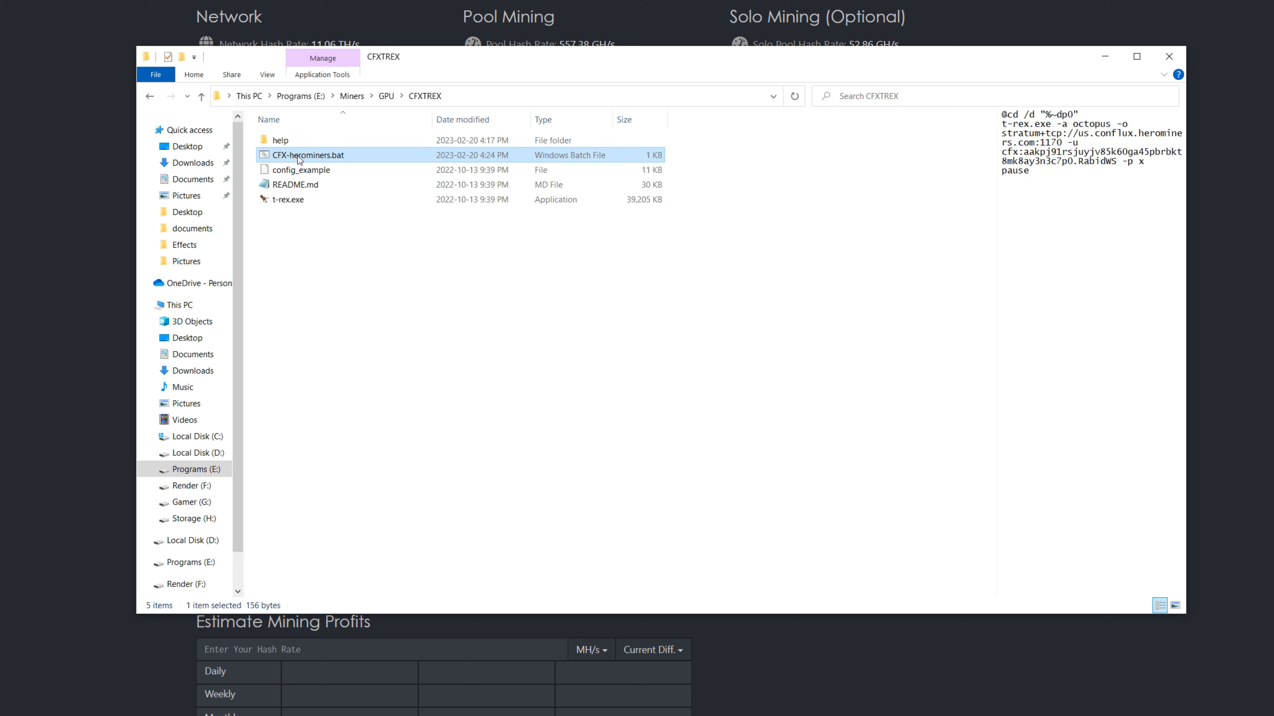
pyautogui.doubleClick(298, 159)
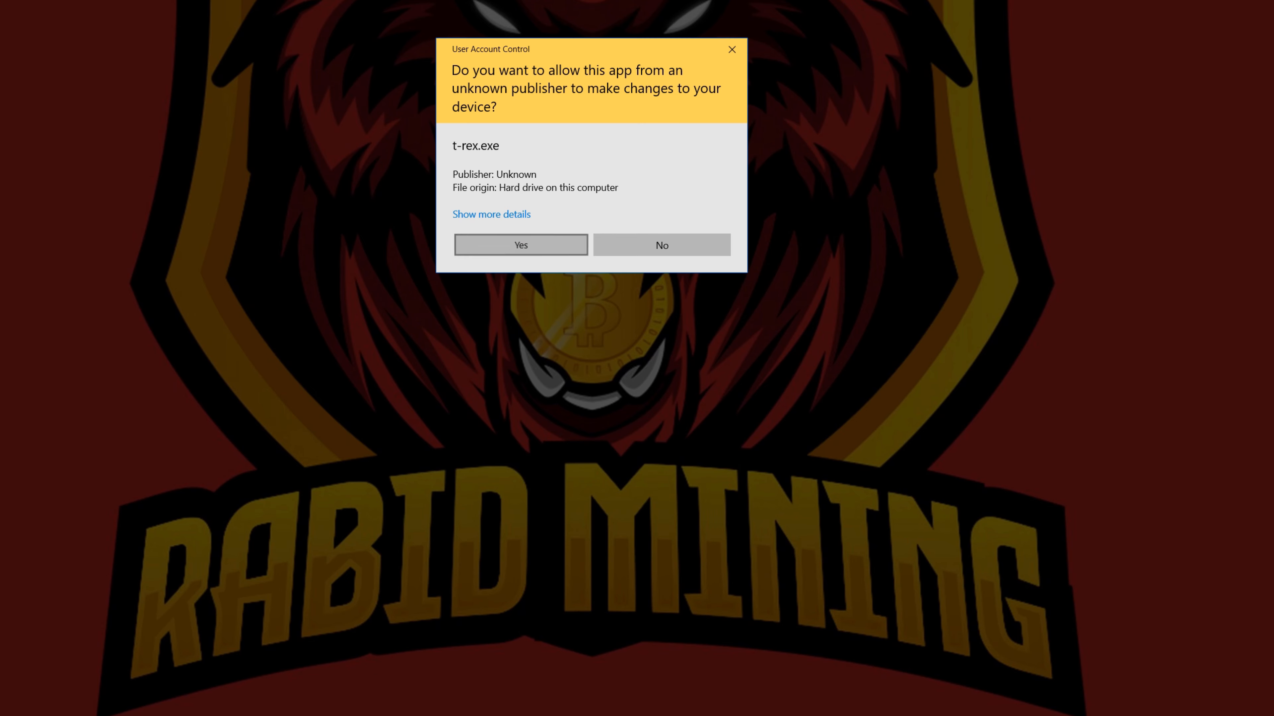
# - Allow t-rex.exe to make changes to the device and look up the Windows memory clock offset in the RTX 3090 medium overclock
pyautogui.click(528, 250)
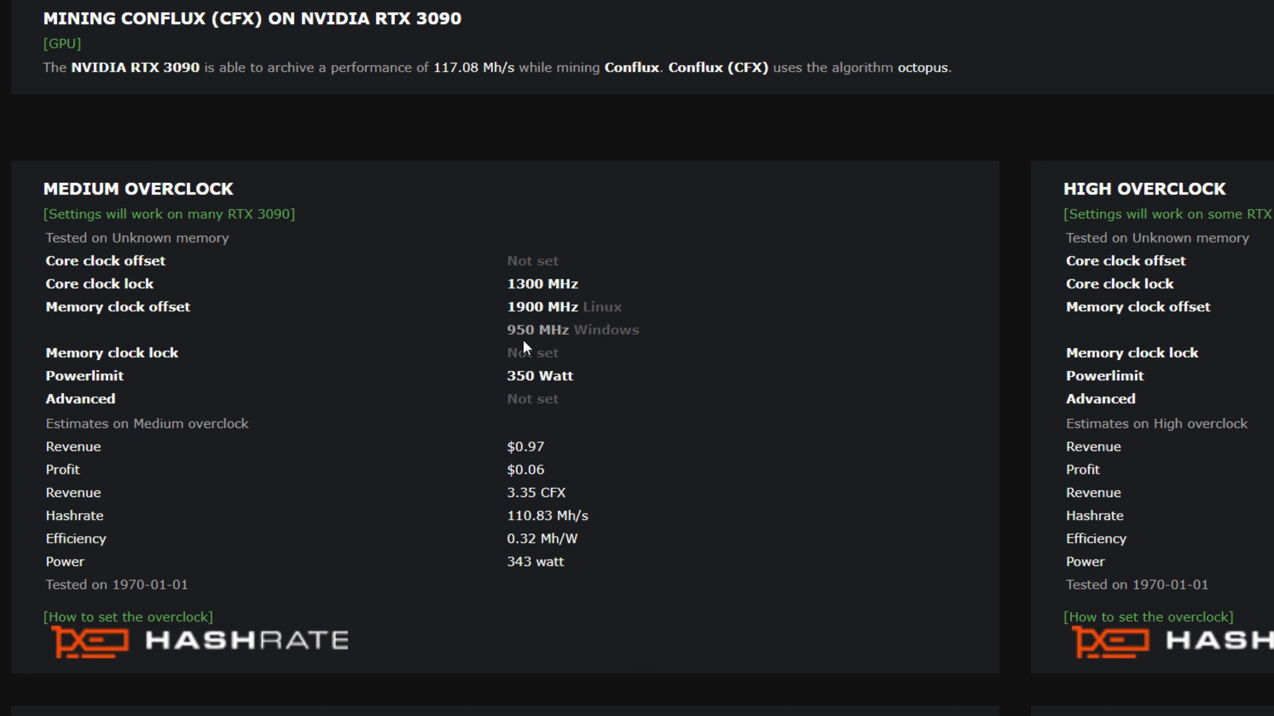
pyautogui.moveTo(506, 333); pyautogui.dragTo(643, 333)
pyautogui.click(456, 348)
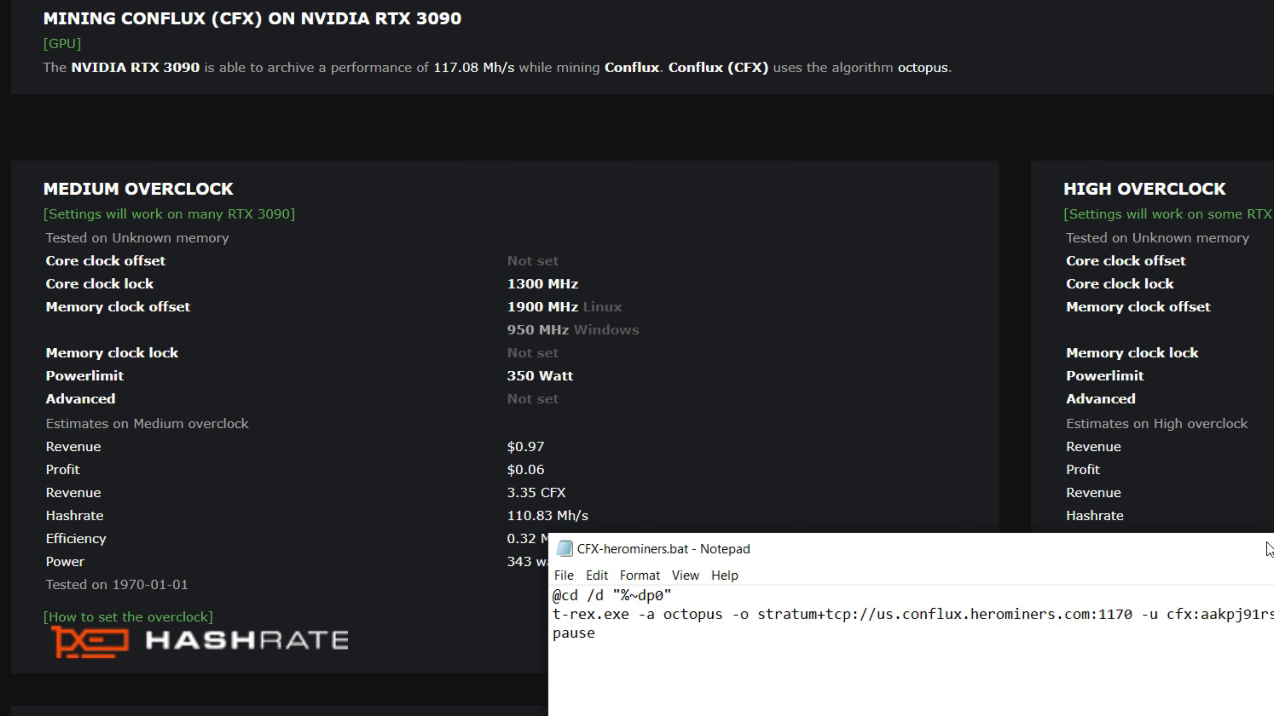
# - Open README.md from the CFXTREX folder for editing and look through the miner's list of command line options
pyautogui.moveTo(1271, 550); pyautogui.dragTo(1013, 413)
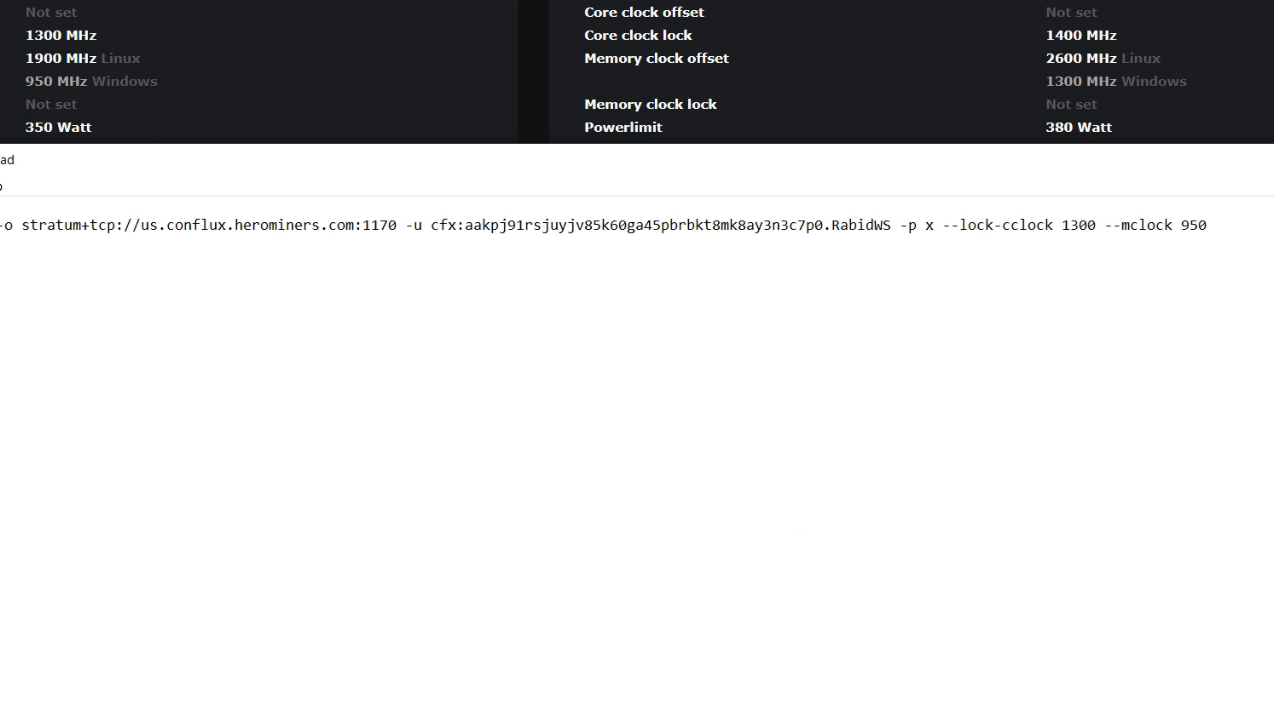
pyautogui.hotkey('alt', 'Tab')
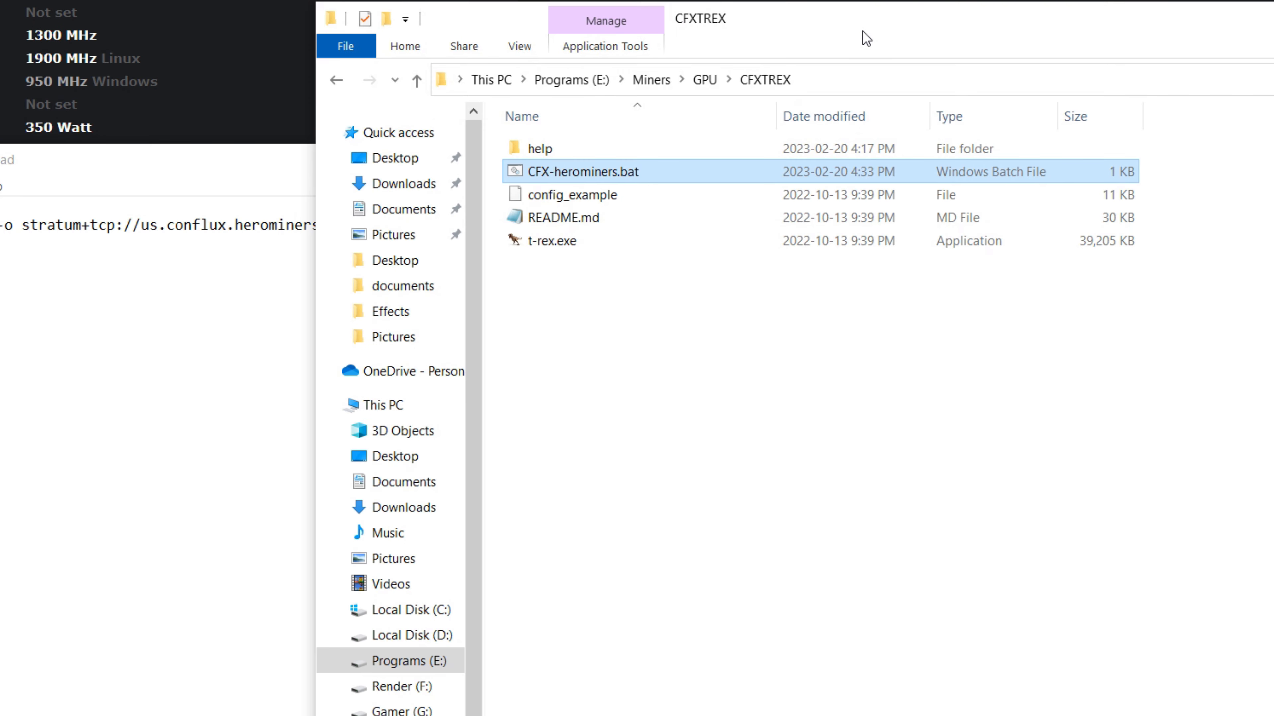
pyautogui.moveTo(862, 31); pyautogui.dragTo(725, 360)
pyautogui.rightClick(416, 540)
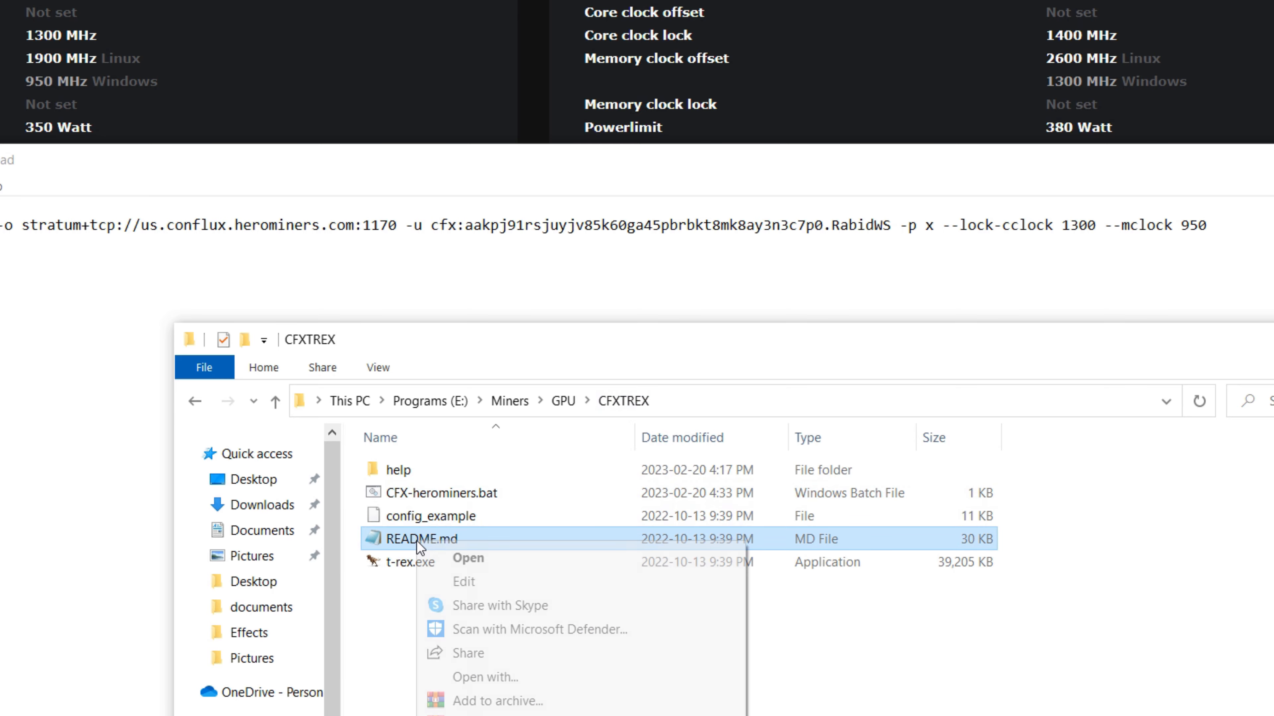
pyautogui.click(462, 582)
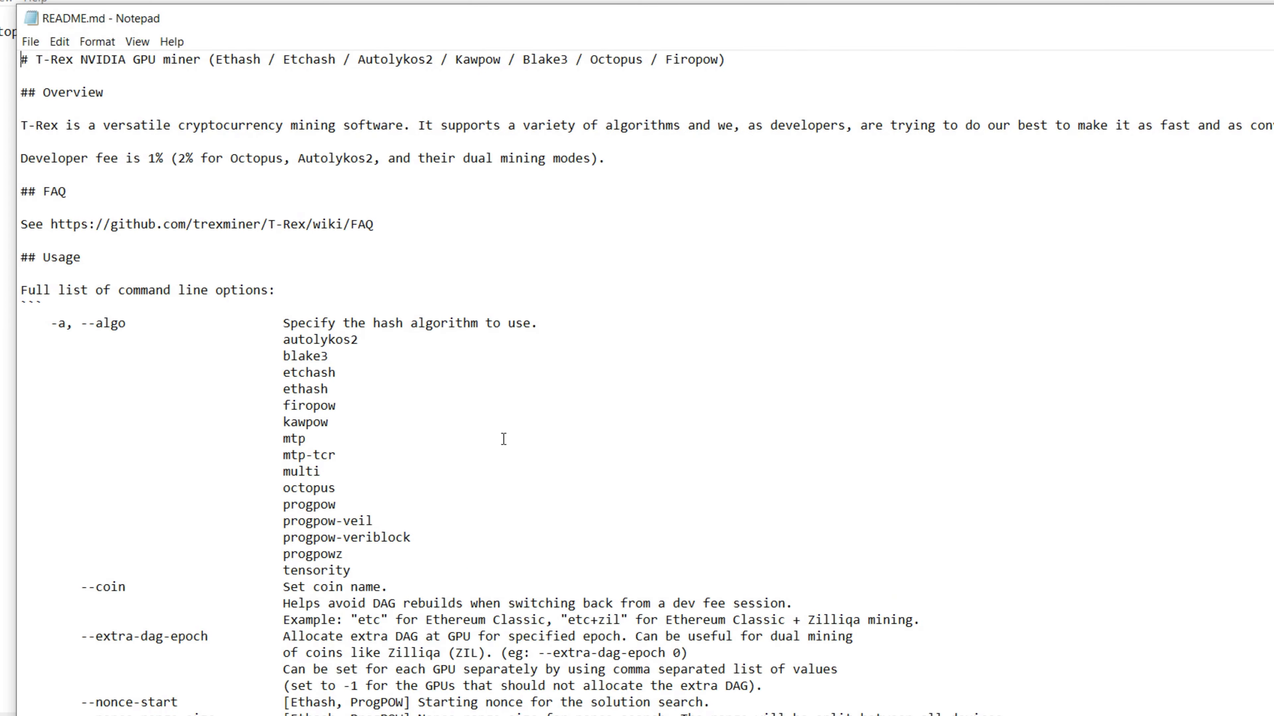
pyautogui.scroll(-20, 511, 435)
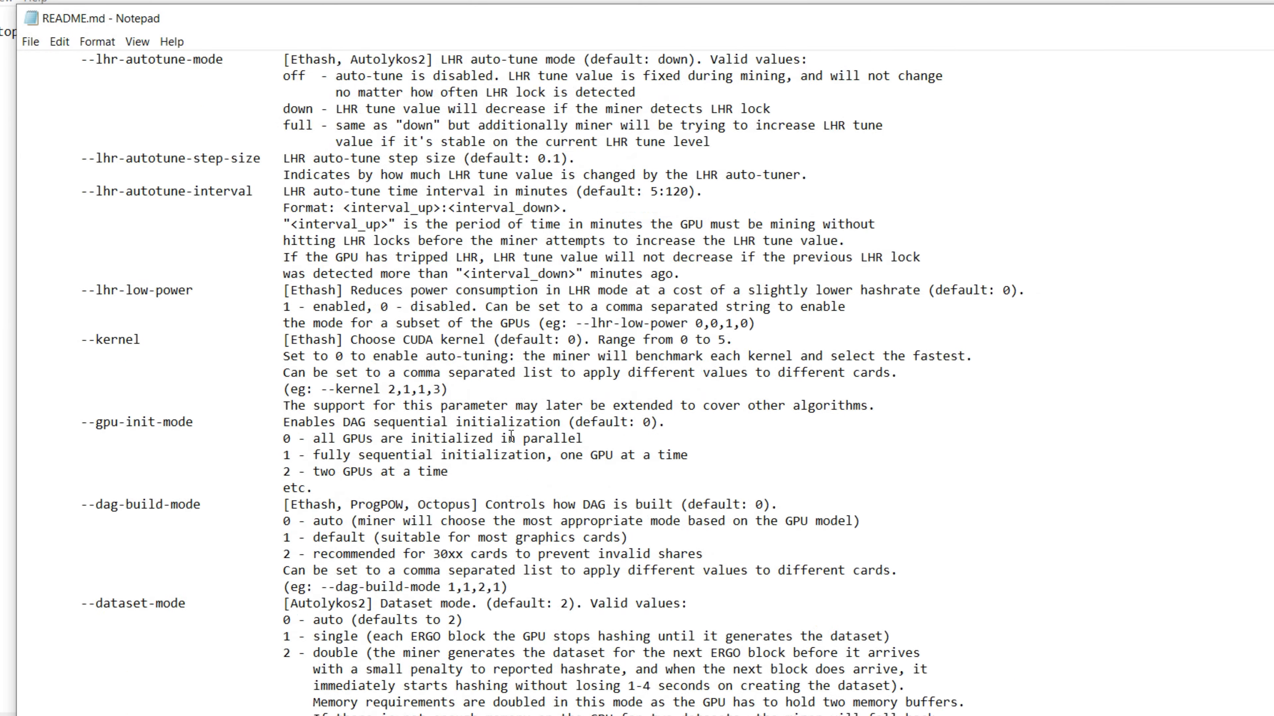
pyautogui.scroll(-20, 511, 435)
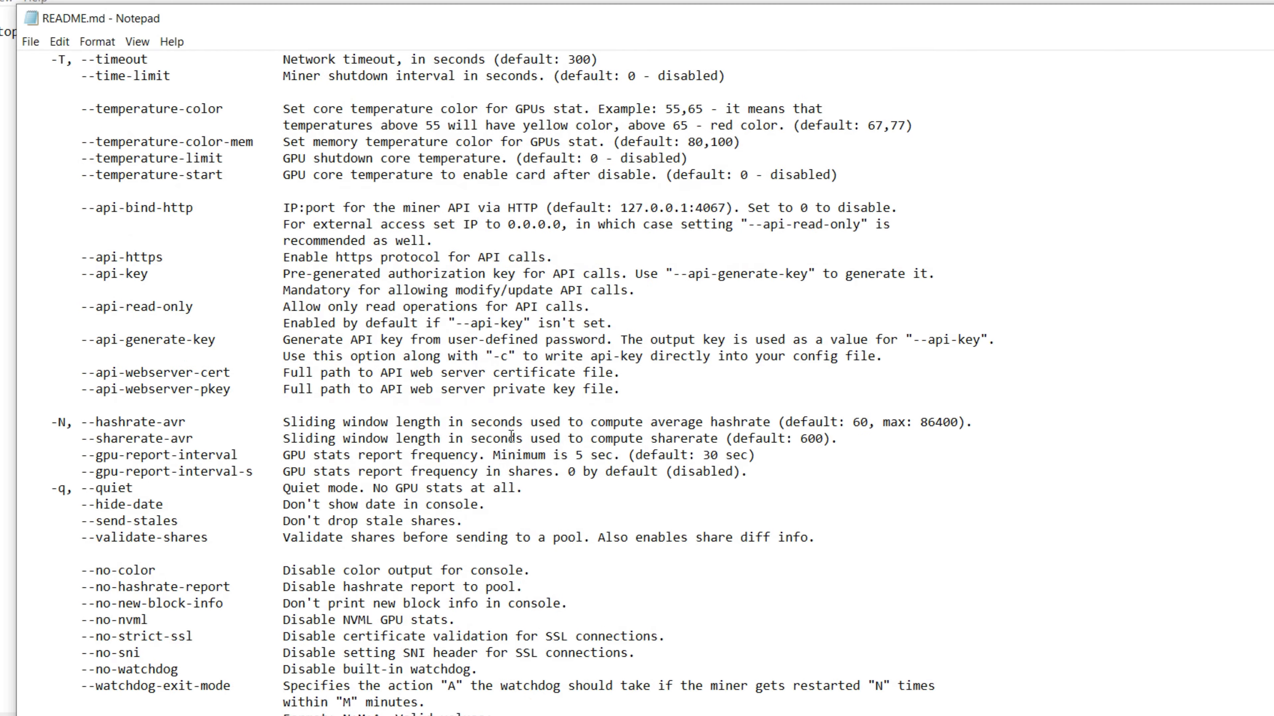
pyautogui.scroll(-11, 511, 436)
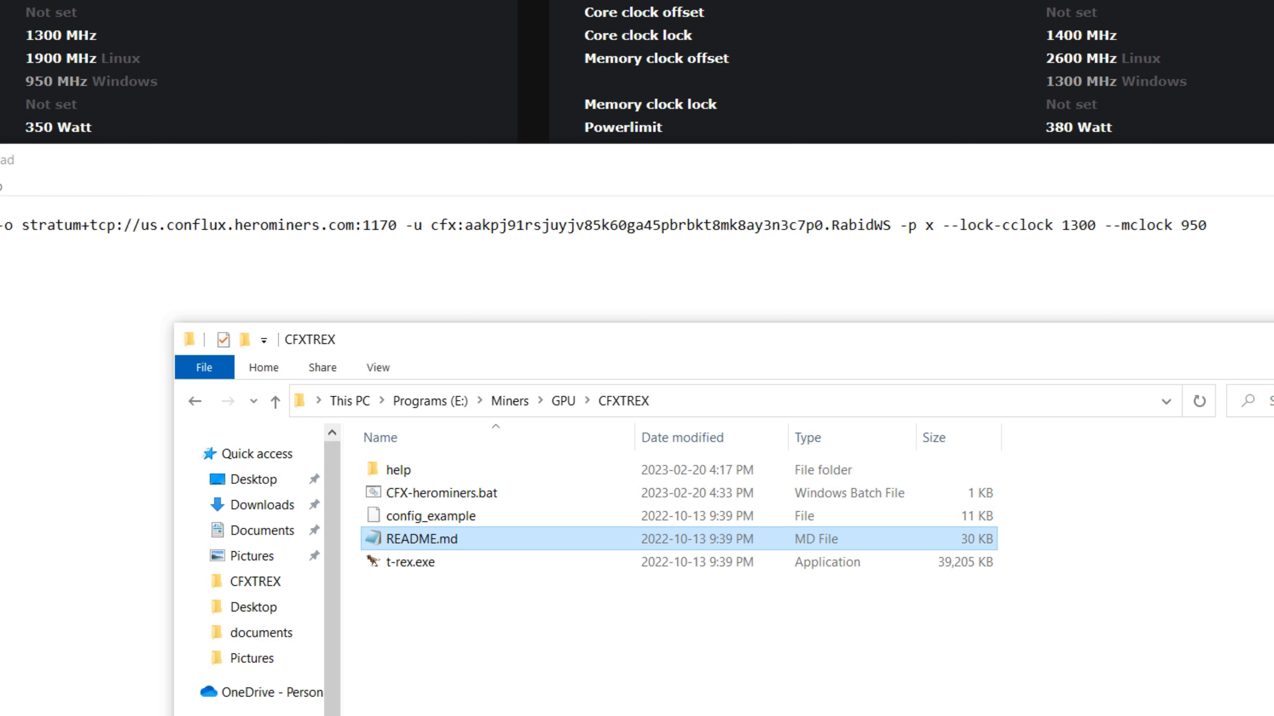
# - Run CFX-herominers.bat from the CFXTREX folder again and allow t-rex.exe to make changes to the device
pyautogui.moveTo(895, 164); pyautogui.dragTo(612, 272)
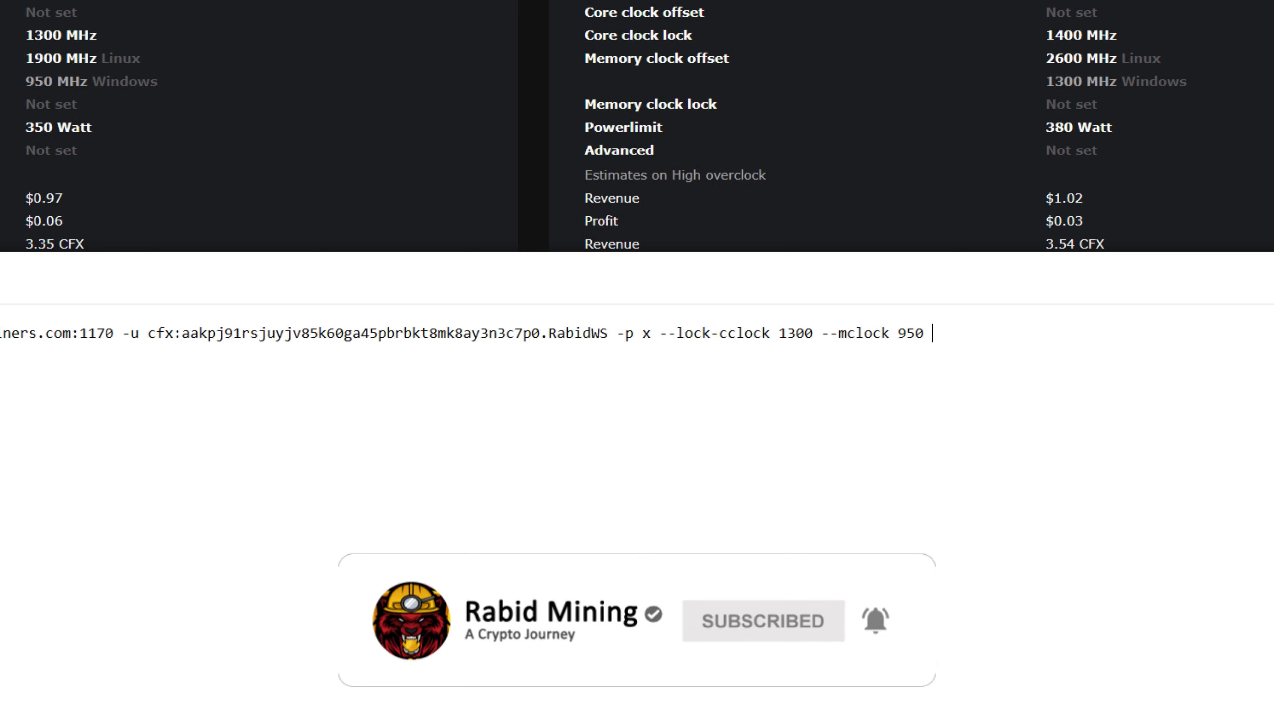
pyautogui.click(432, 715)
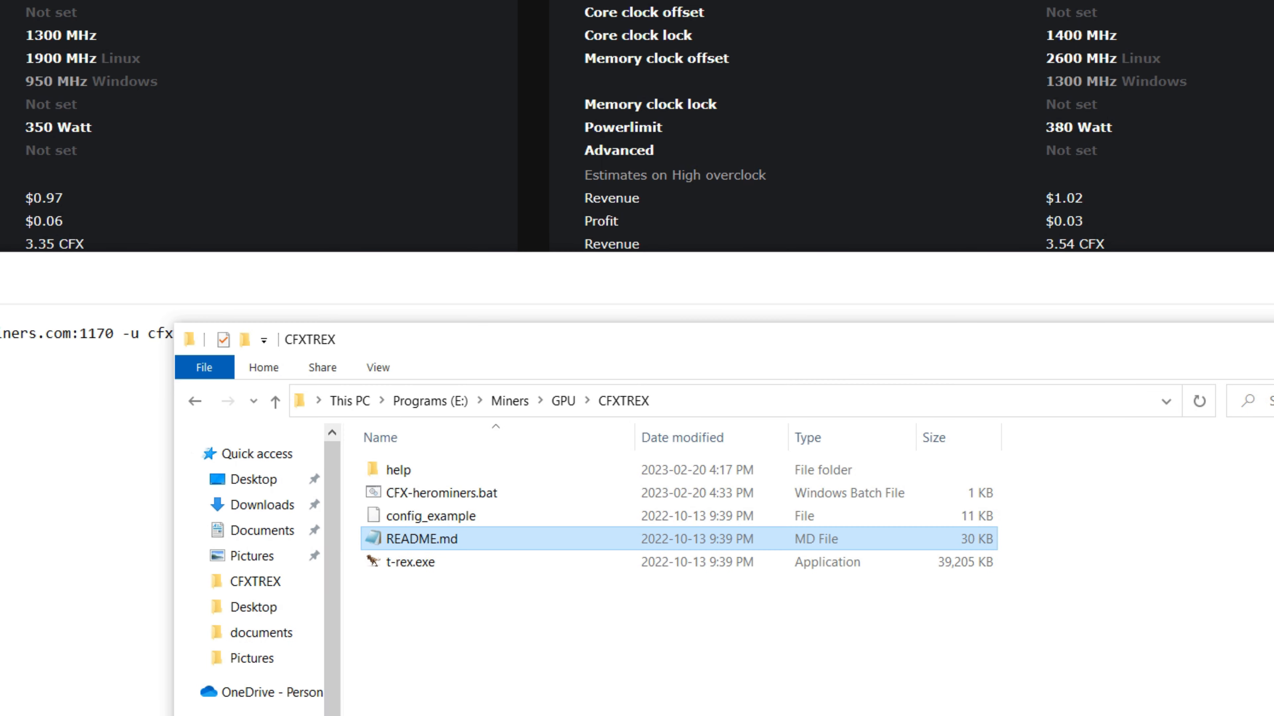
pyautogui.rightClick(412, 565)
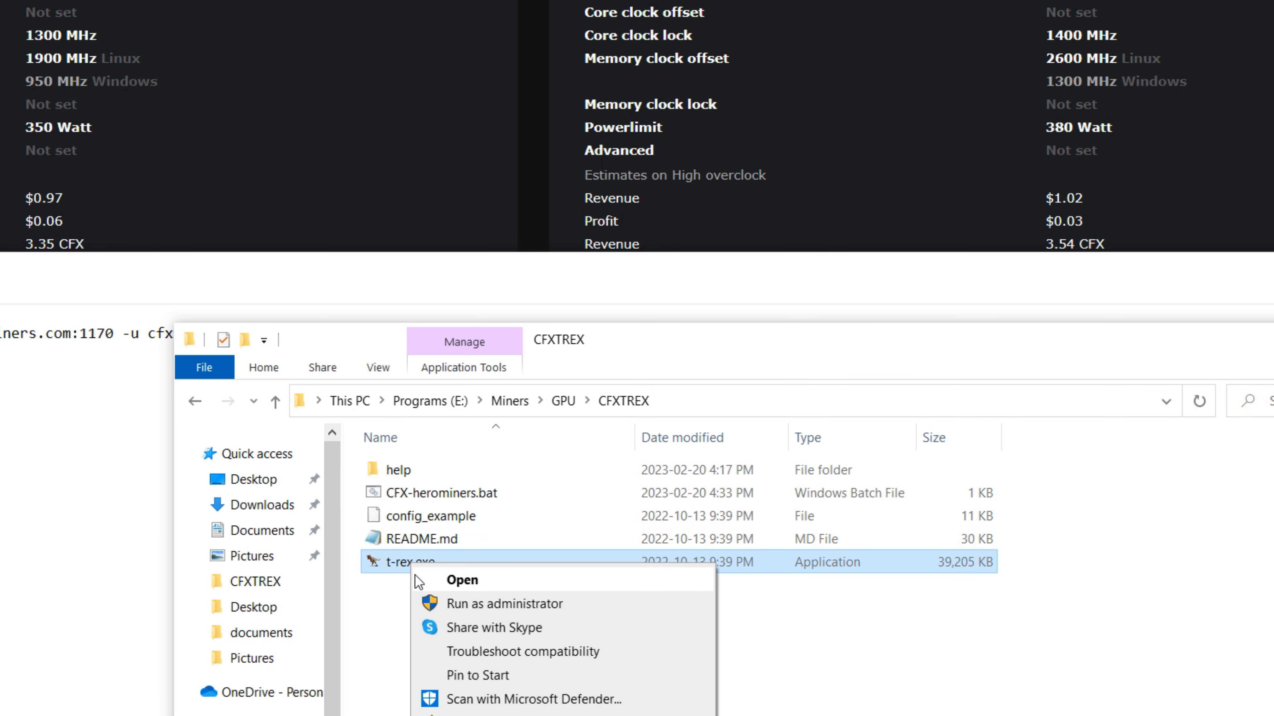
pyautogui.click(391, 583)
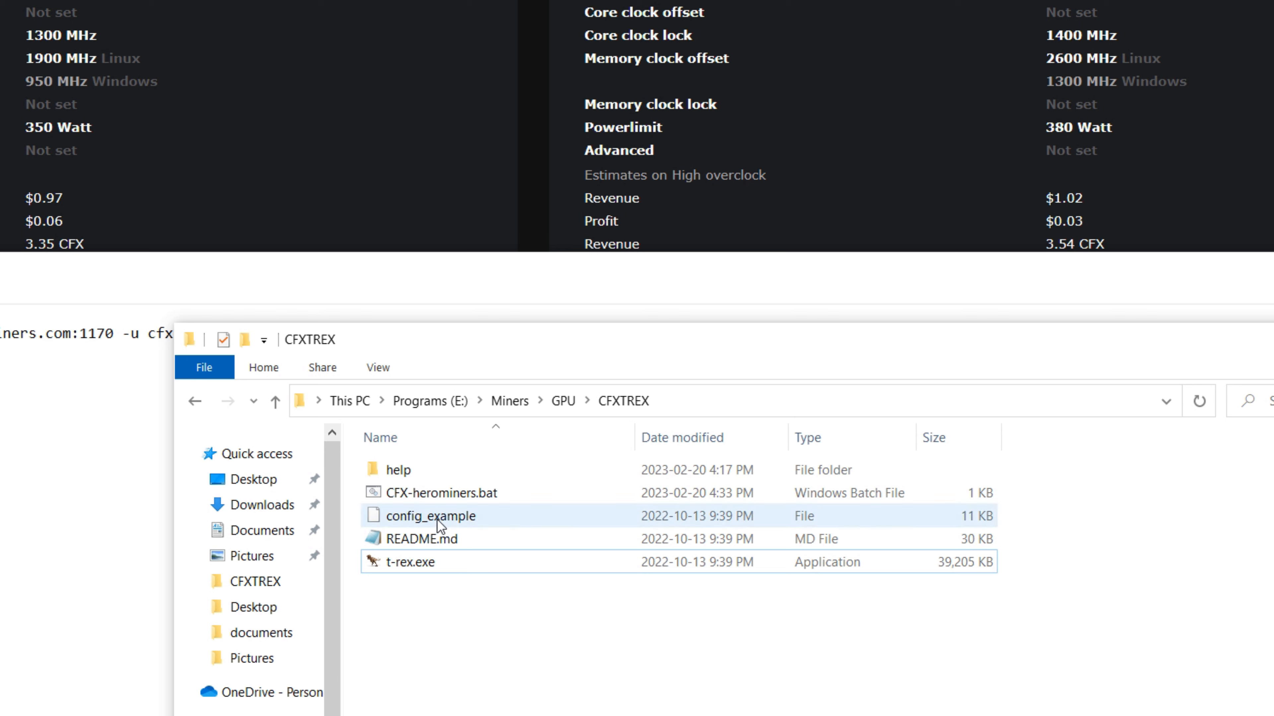
pyautogui.doubleClick(443, 494)
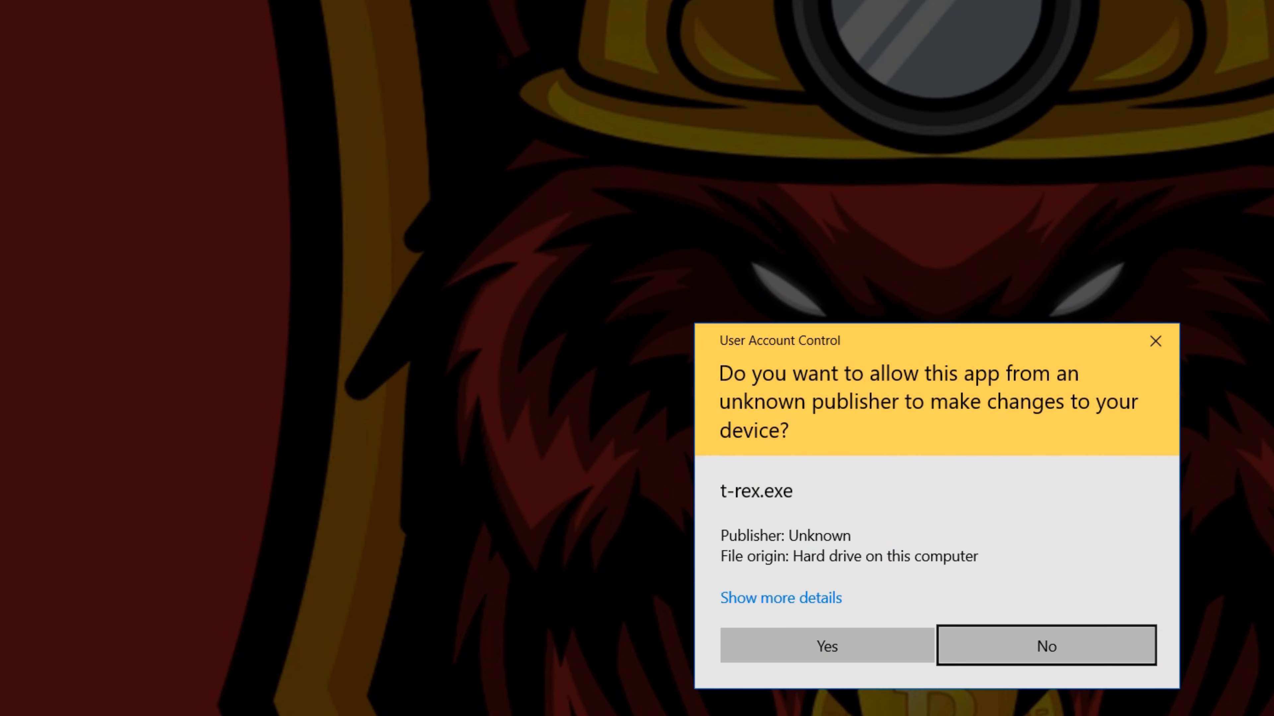
pyautogui.click(824, 645)
pyautogui.moveTo(5, 0); pyautogui.dragTo(373, 302)
pyautogui.moveTo(58, 0); pyautogui.dragTo(1089, 303)
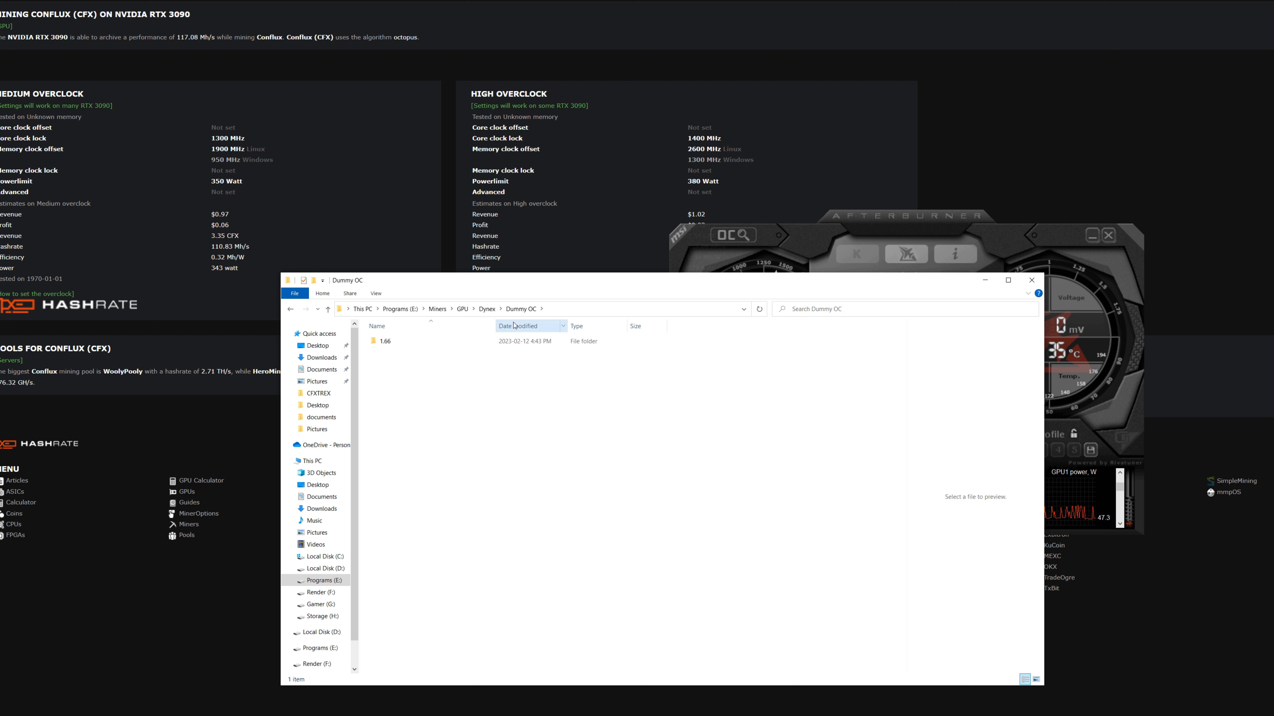
# - Run lolMinerGUI.exe from the 1.66 folder as administrator and place its window beside MSI Afterburner
pyautogui.doubleClick(385, 342)
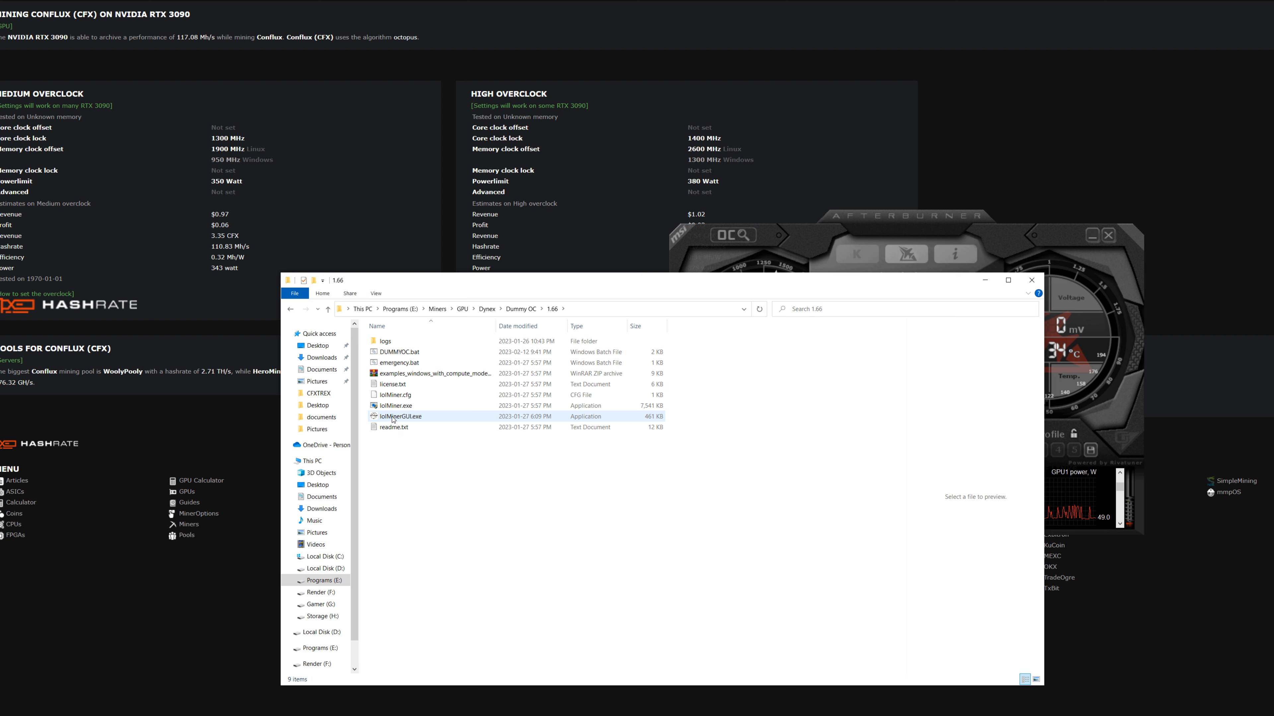
pyautogui.click(397, 419)
pyautogui.rightClick(397, 419)
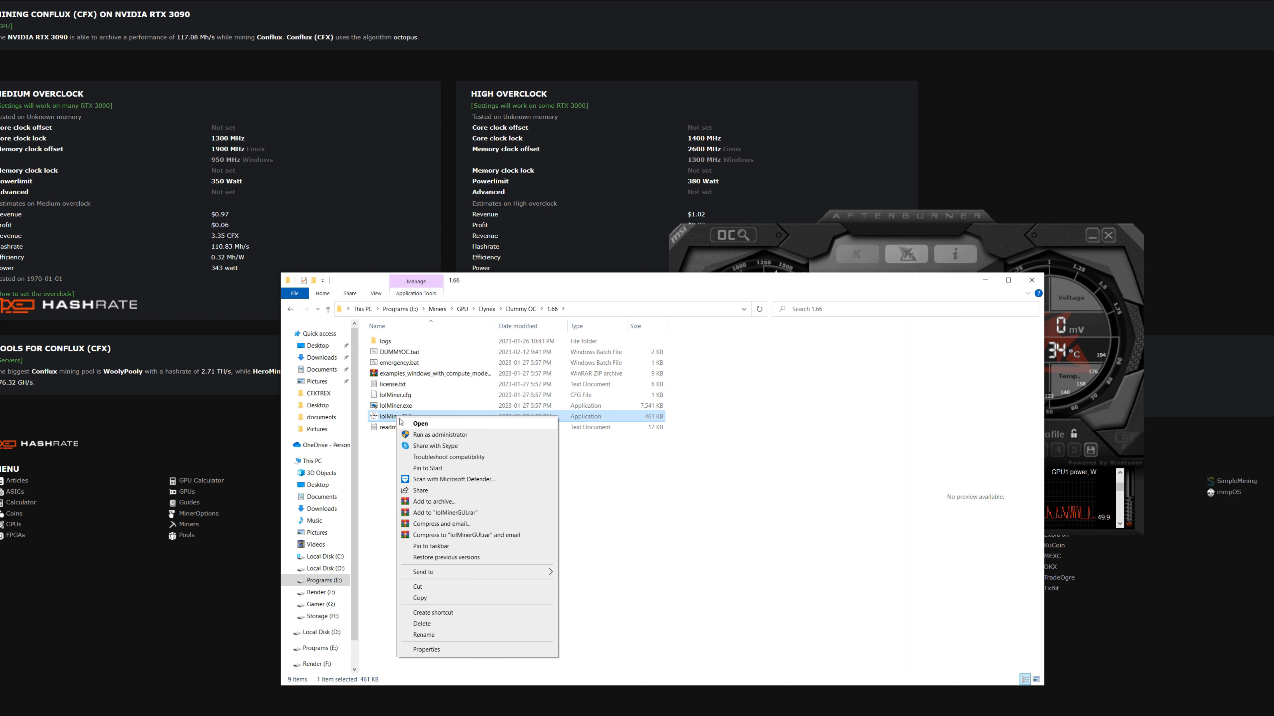
pyautogui.click(421, 434)
pyautogui.click(585, 423)
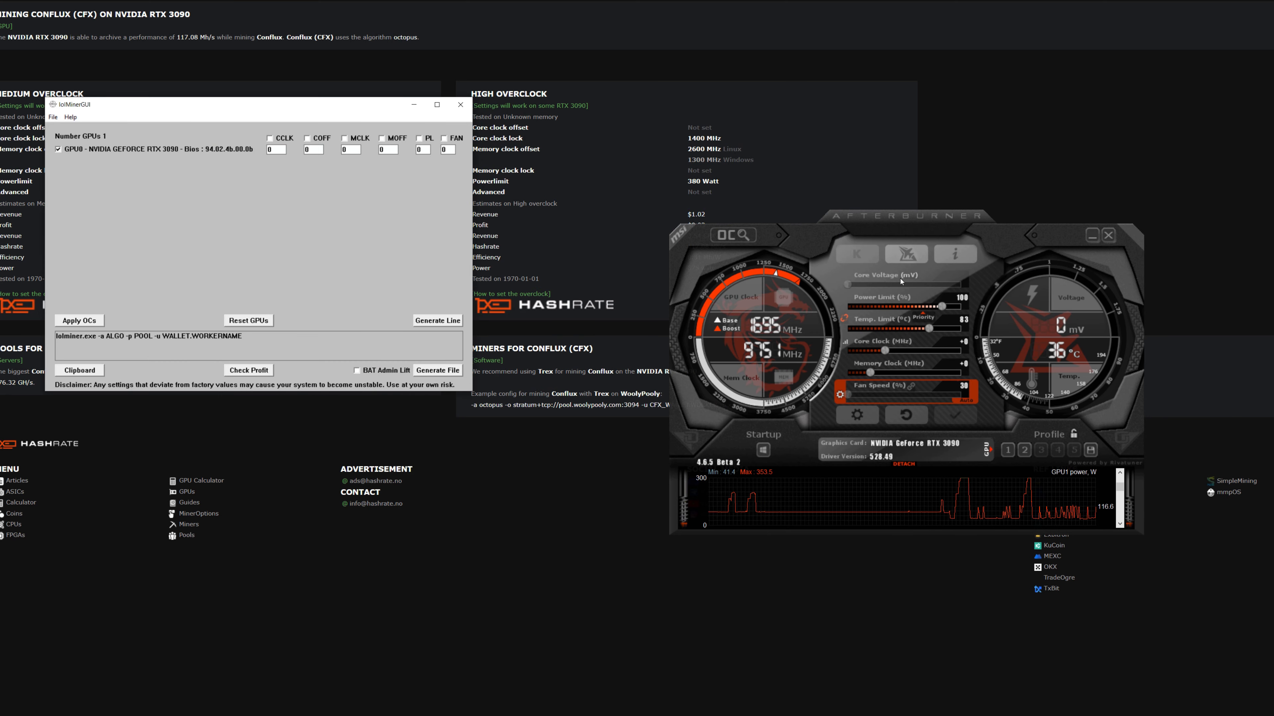
pyautogui.moveTo(256, 105); pyautogui.dragTo(434, 284)
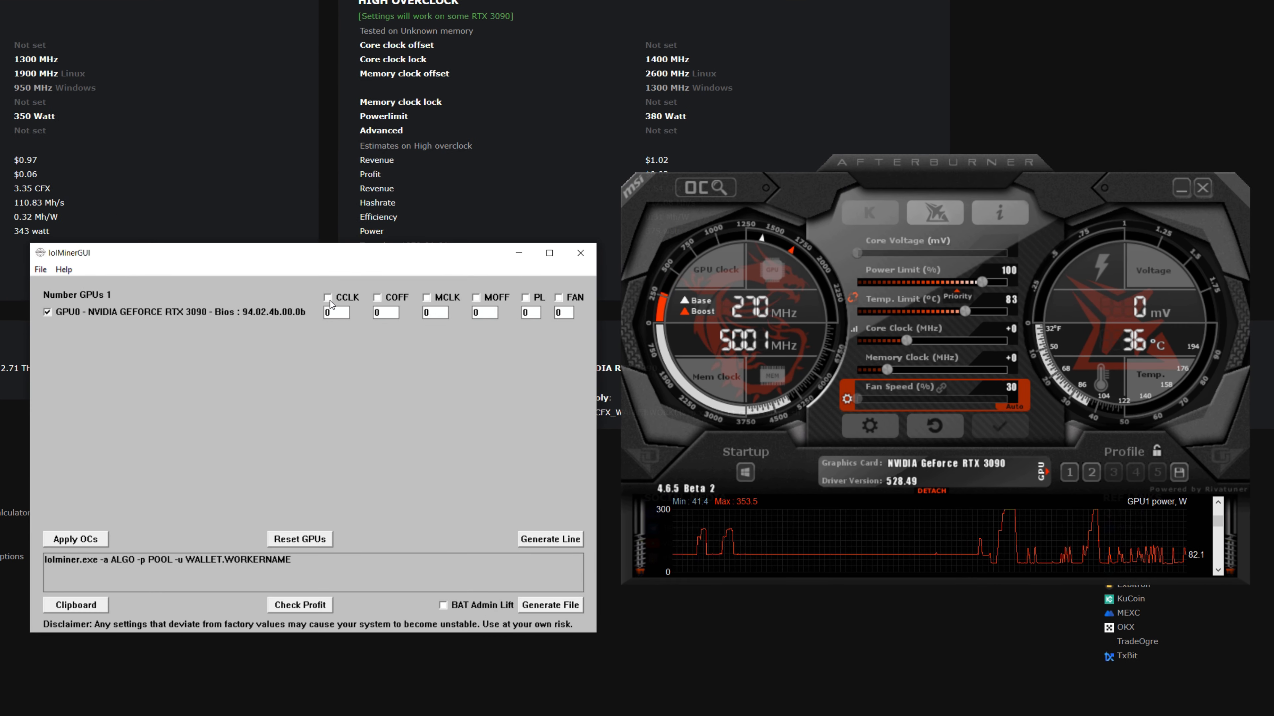
# - Enable the CCLK and MOFF settings for the GeForce RTX 3090 and set CCLK to 1300
pyautogui.click(449, 318)
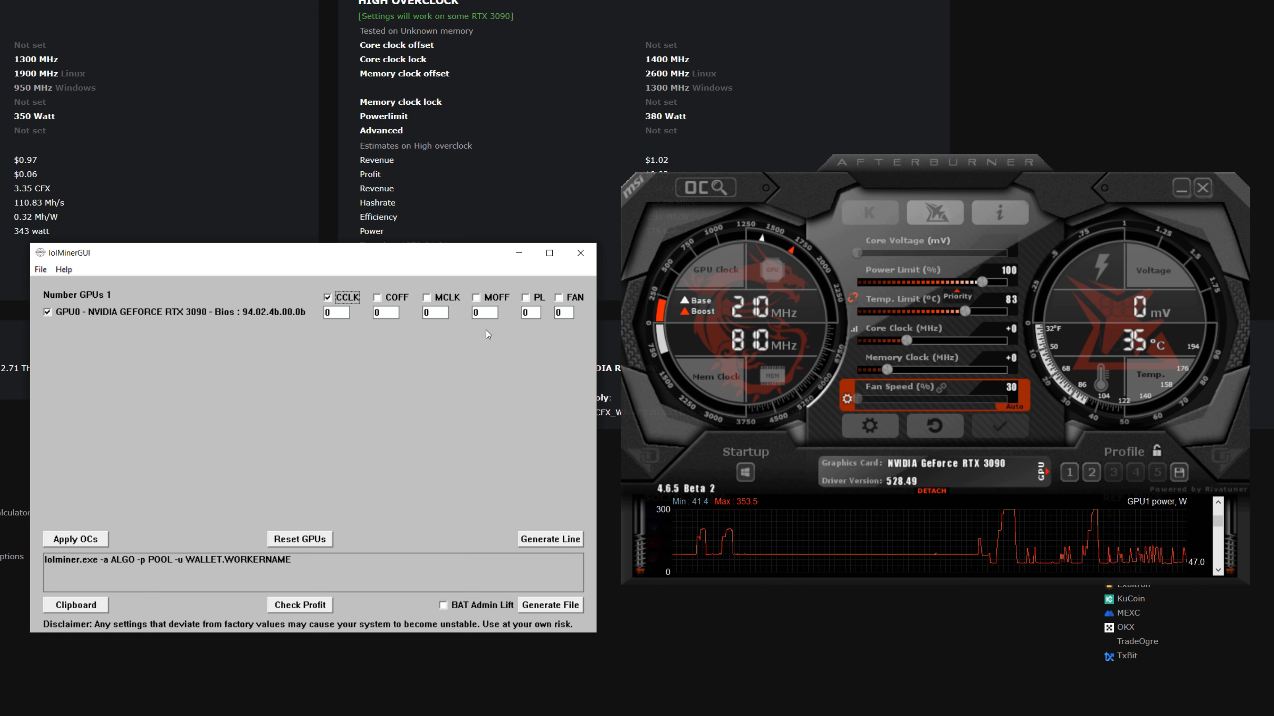
pyautogui.click(476, 298)
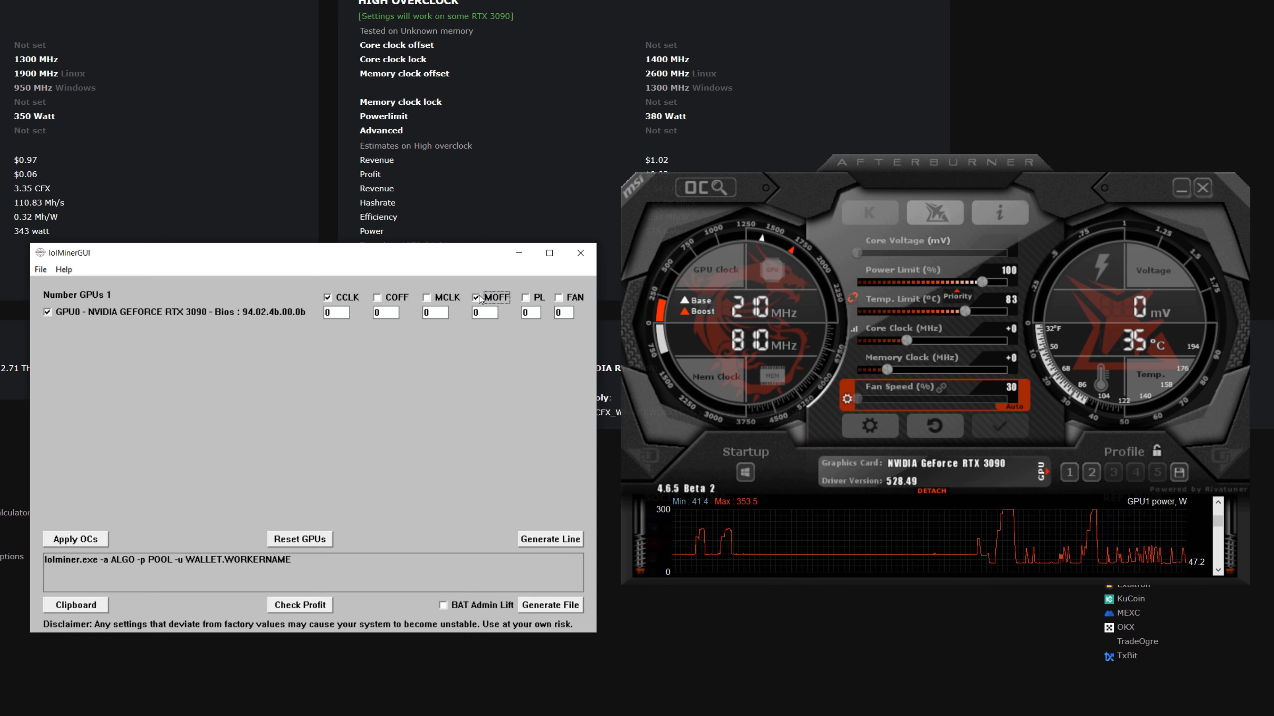
pyautogui.click(343, 312)
pyautogui.press('BackSpace')
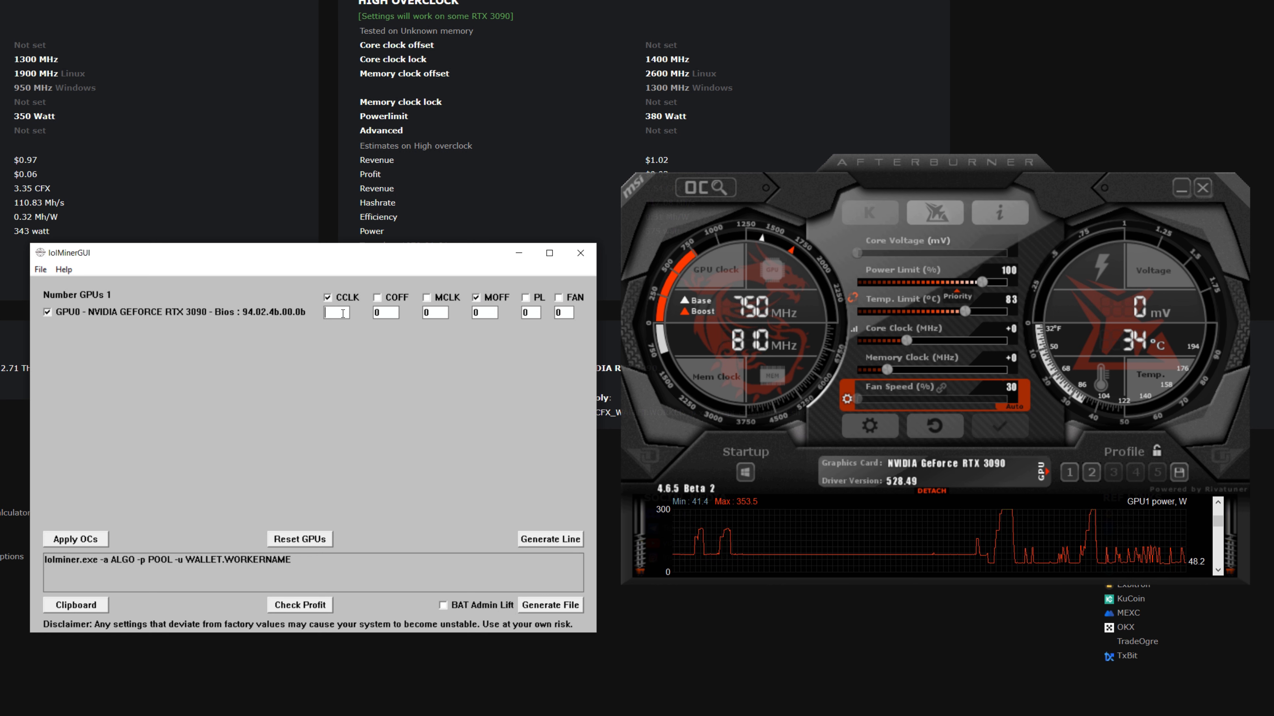
pyautogui.write('1300')
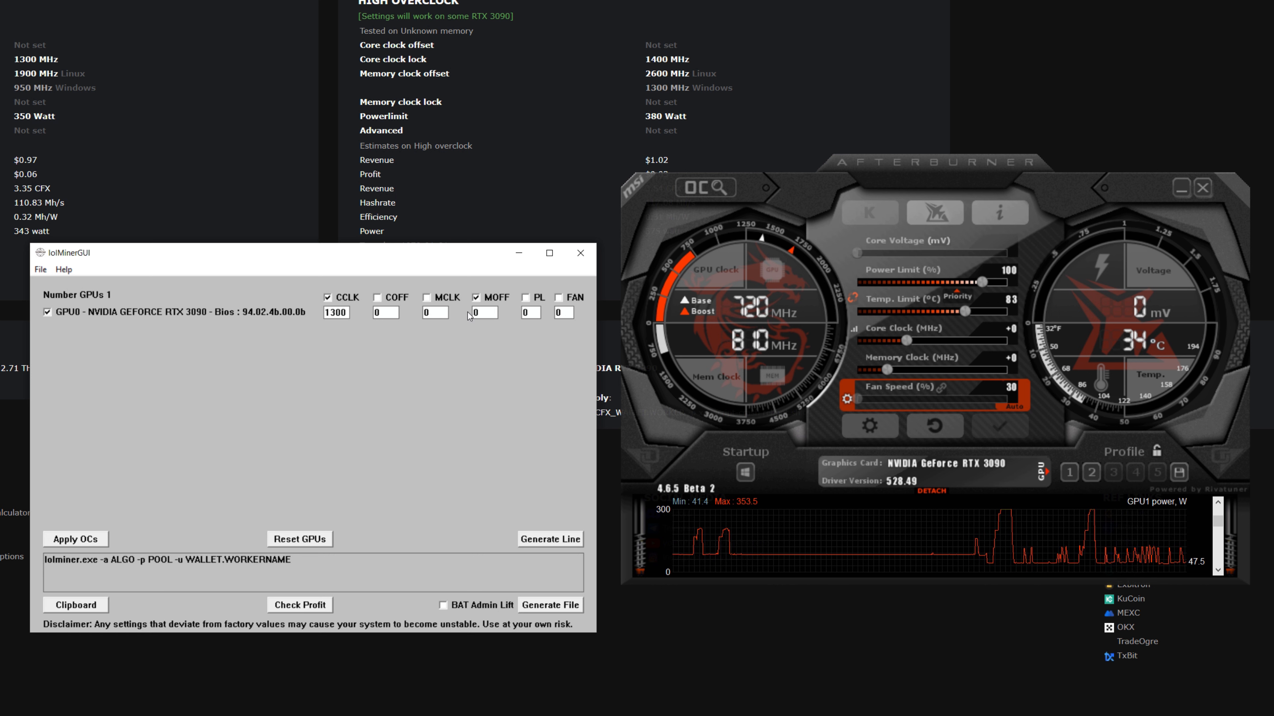
# - Set MOFF to 950 for the RTX 3090, apply the overclocks, and minimize MSI Afterburner
pyautogui.click(482, 314)
pyautogui.press('BackSpace')
pyautogui.write('9')
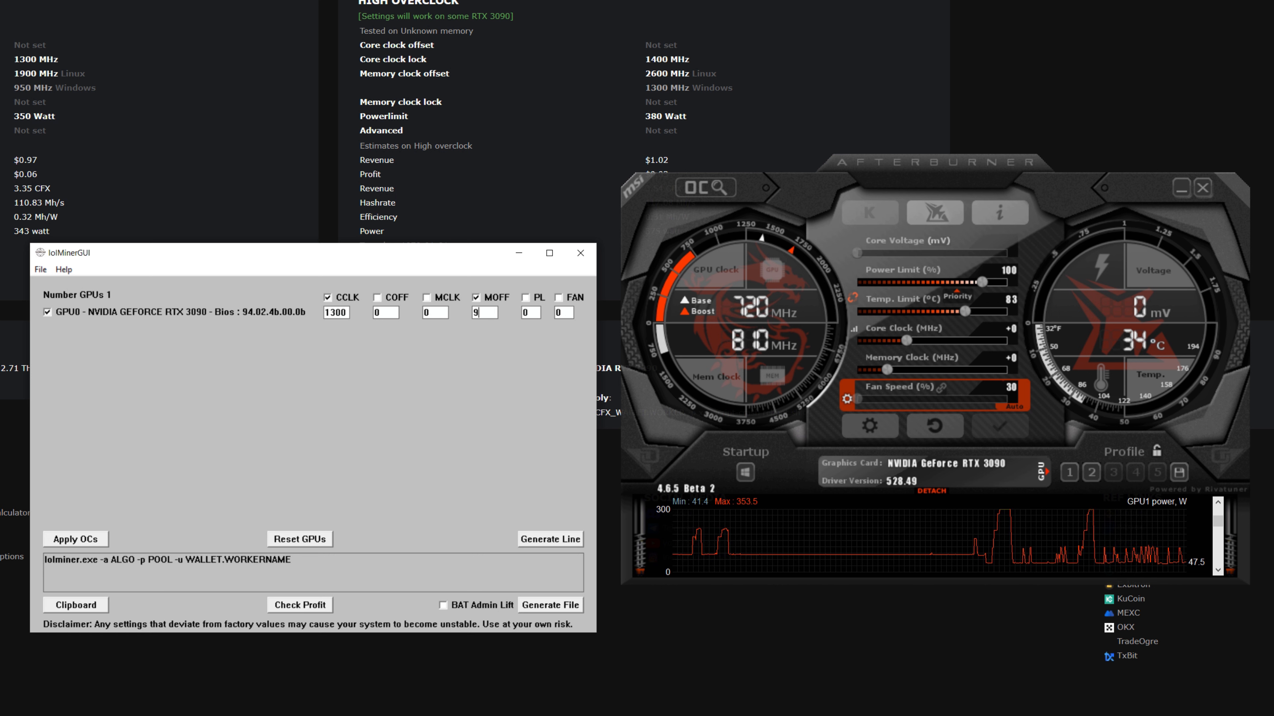
pyautogui.write('50')
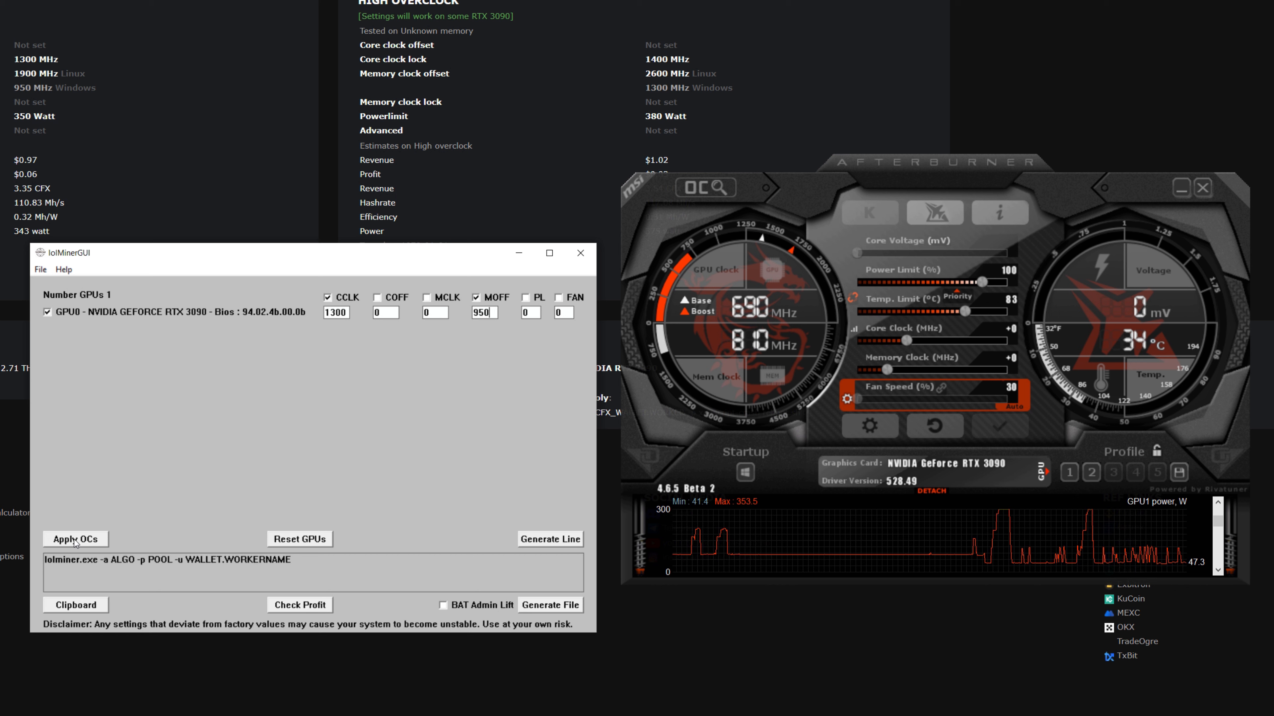
pyautogui.click(75, 539)
pyautogui.click(587, 383)
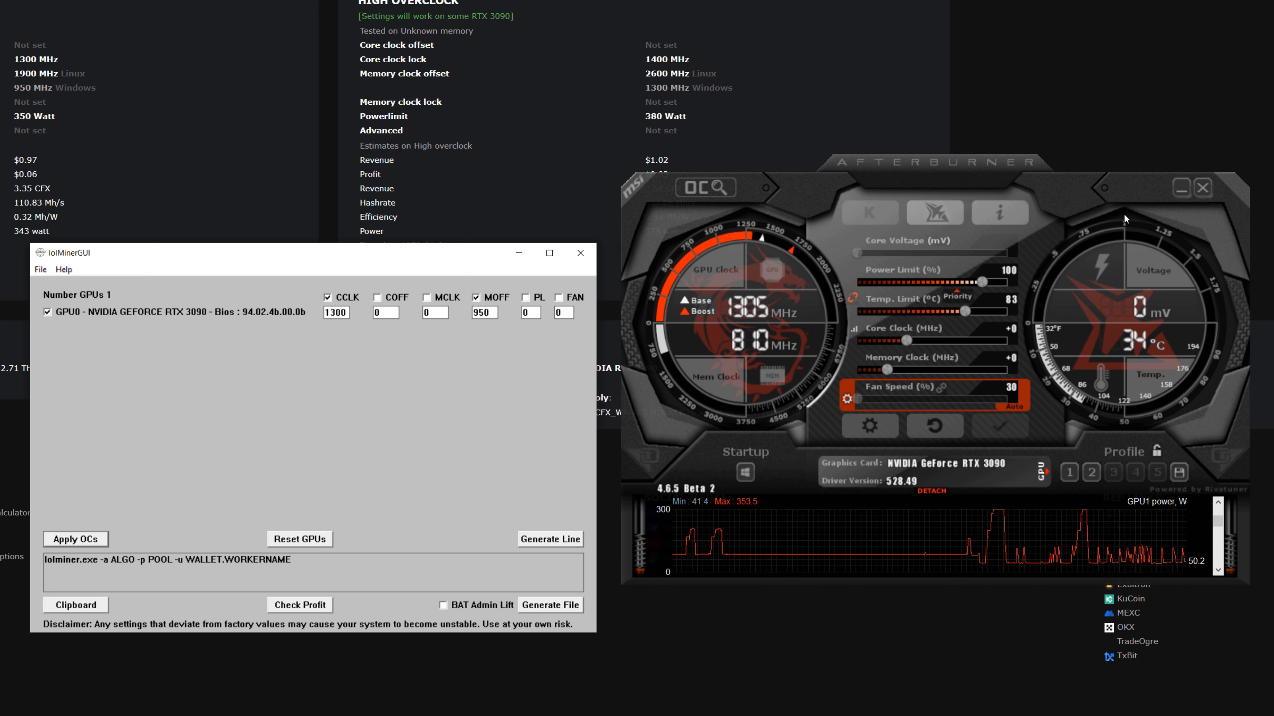
pyautogui.click(1181, 188)
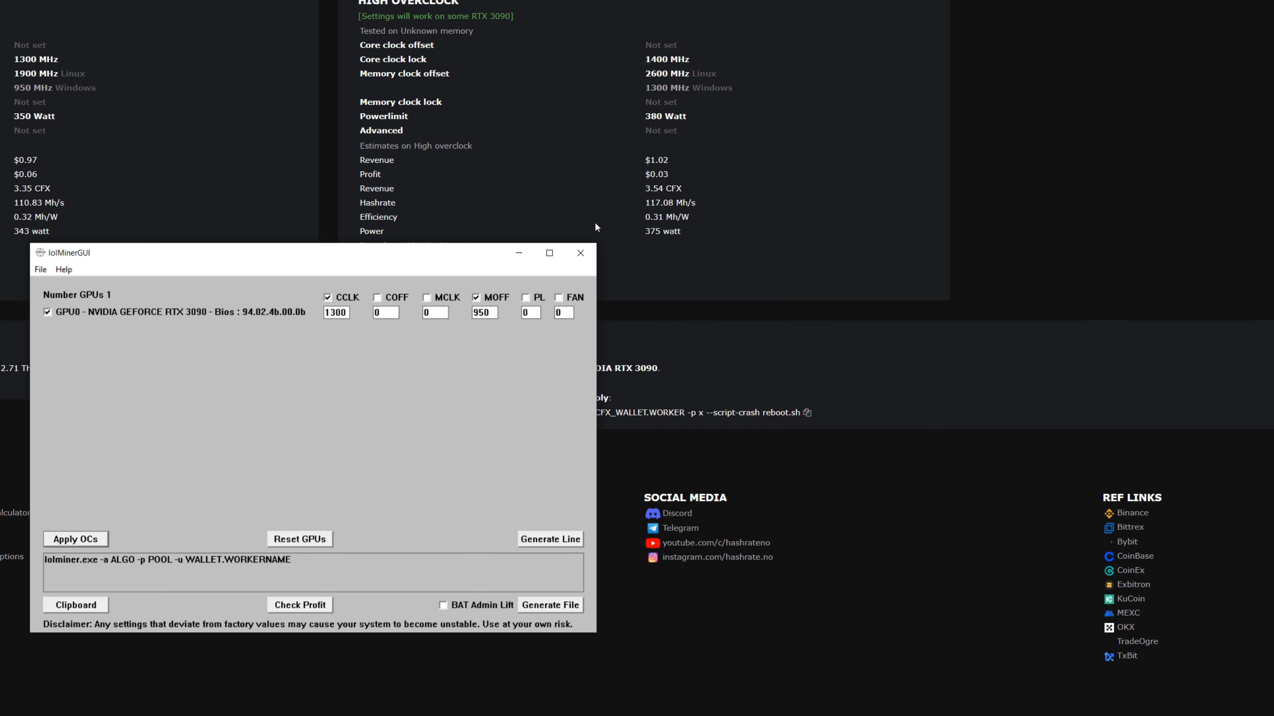
pyautogui.moveTo(471, 254); pyautogui.dragTo(544, 233)
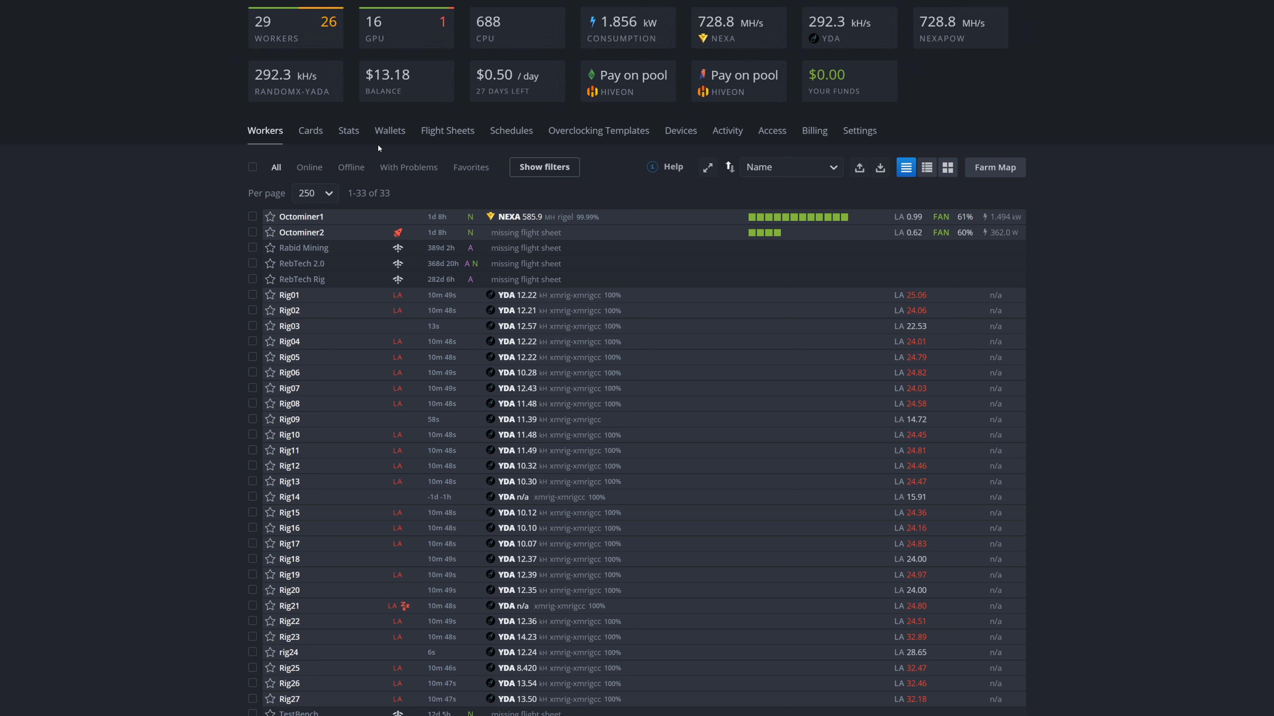
# - Show the farm's wallets in Hive OS and copy the Conflux address from the Fluent extension
pyautogui.click(390, 132)
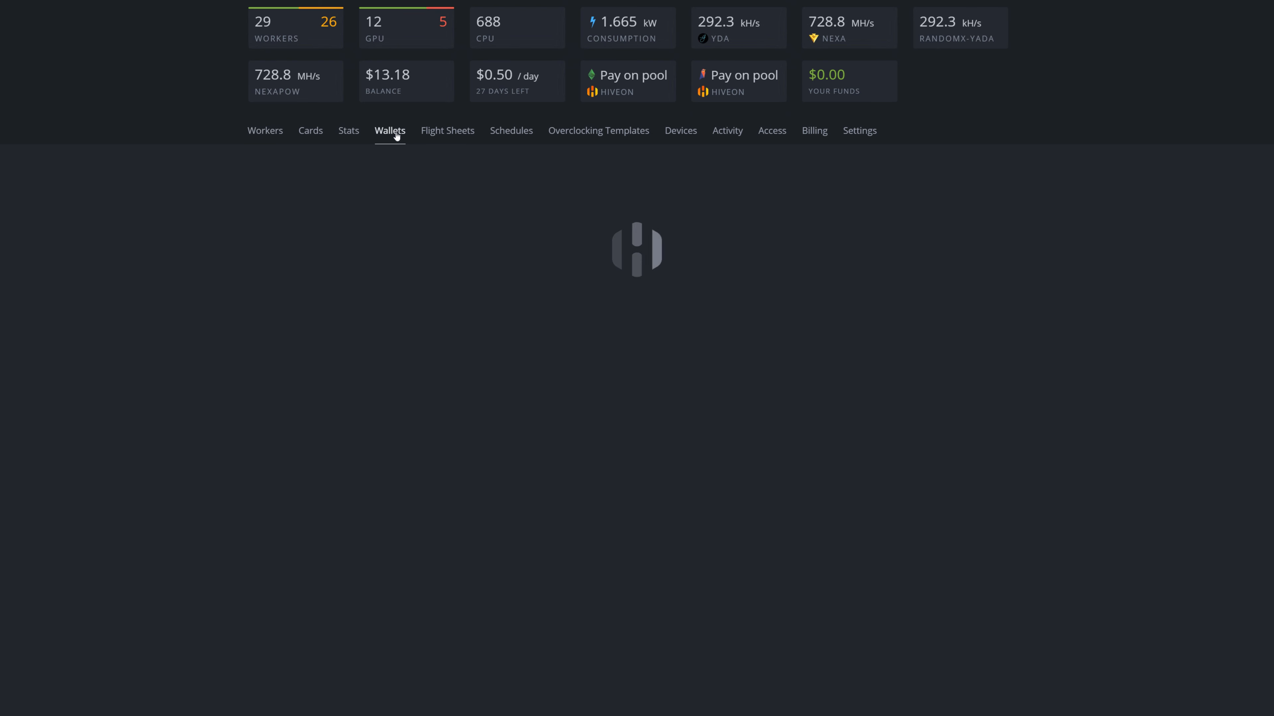
pyautogui.click(1219, 1)
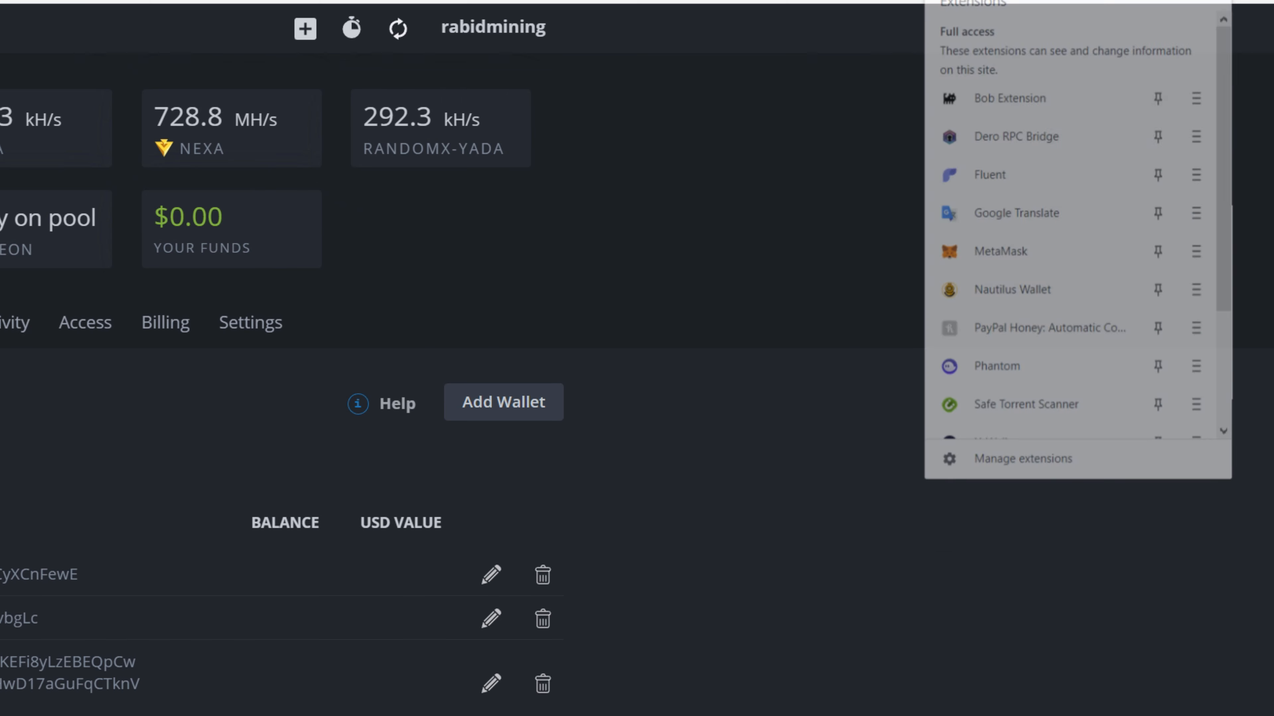
pyautogui.click(990, 171)
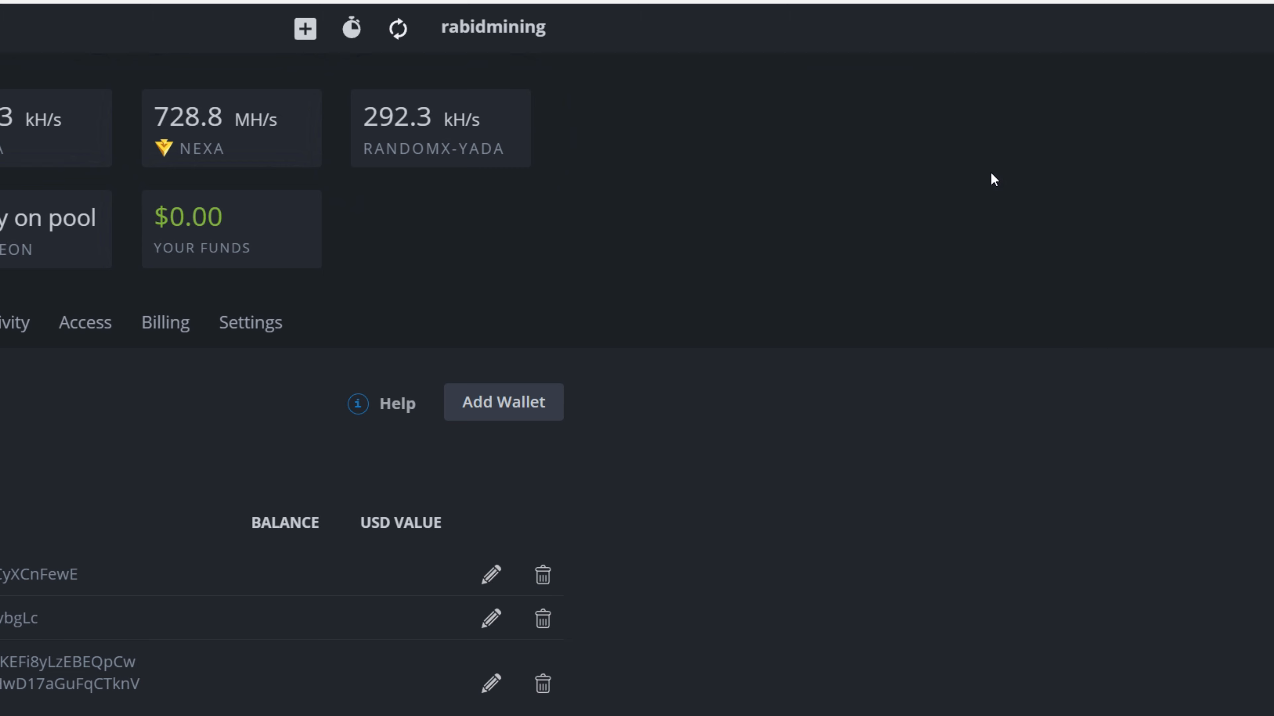
pyautogui.click(987, 55)
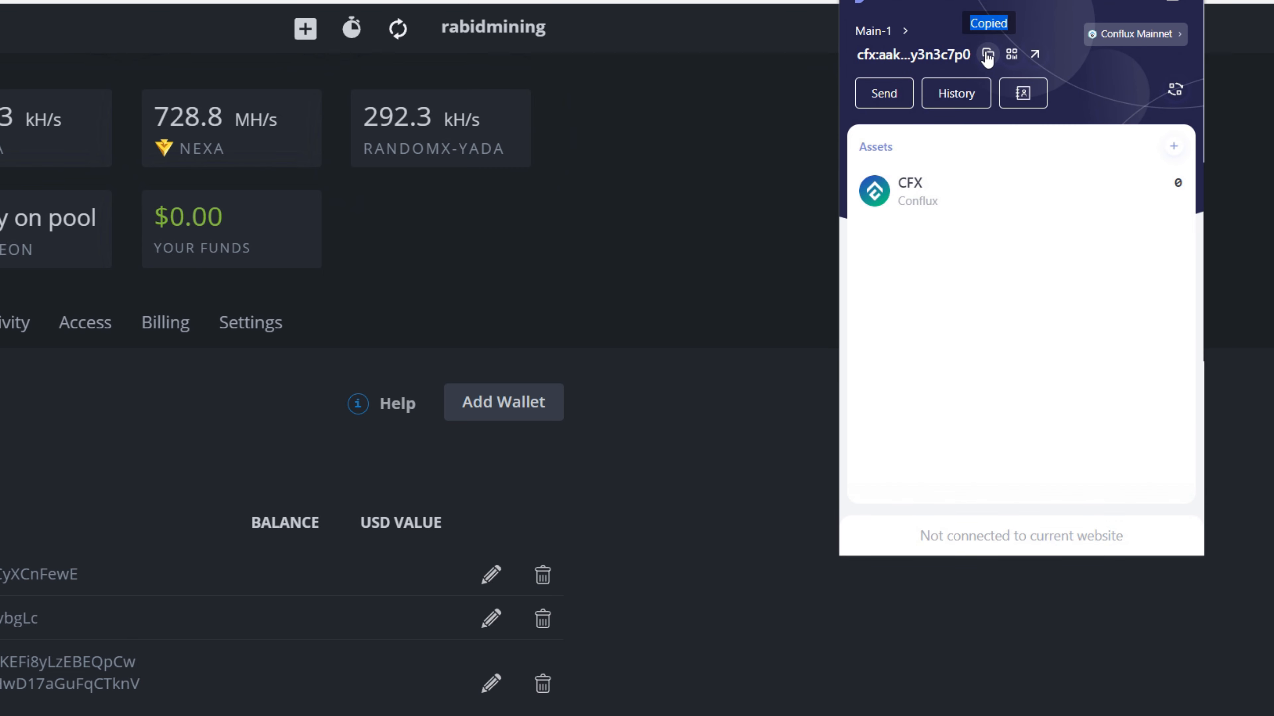
# - Start a new wallet with CFX as the coin and paste the copied Conflux address as its address
pyautogui.click(501, 406)
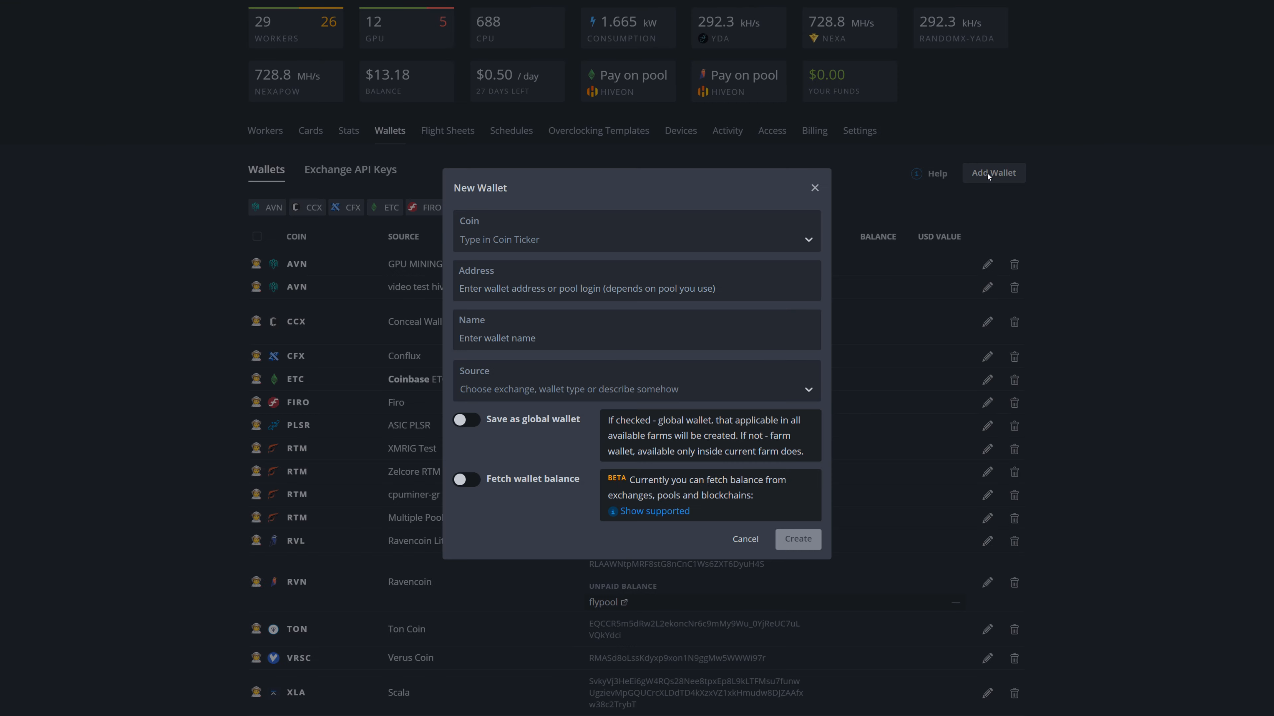
pyautogui.click(524, 237)
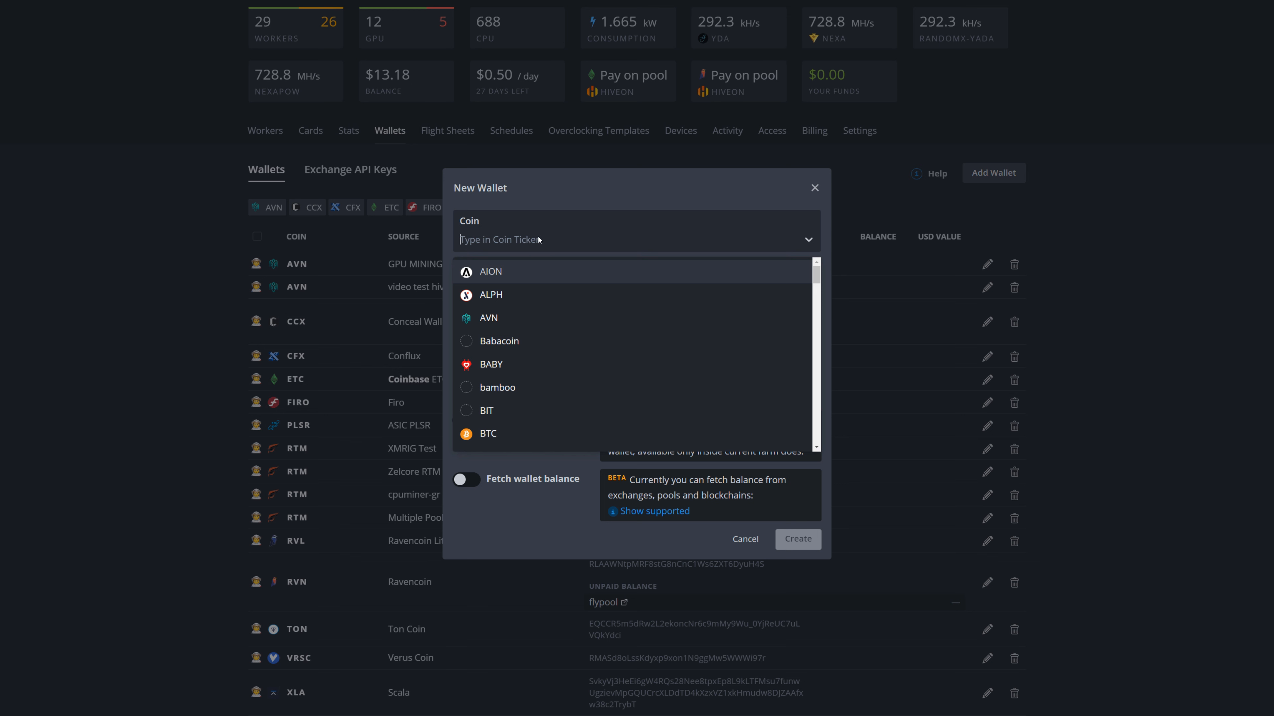
pyautogui.write('cfx')
pyautogui.click(494, 272)
pyautogui.write('cfx:aakpj91rsjuyjv85k60ga45pbrbkt8mk8ay3n3c7p0')
# - Name the new wallet CFX Webwallet and create it
pyautogui.click(499, 339)
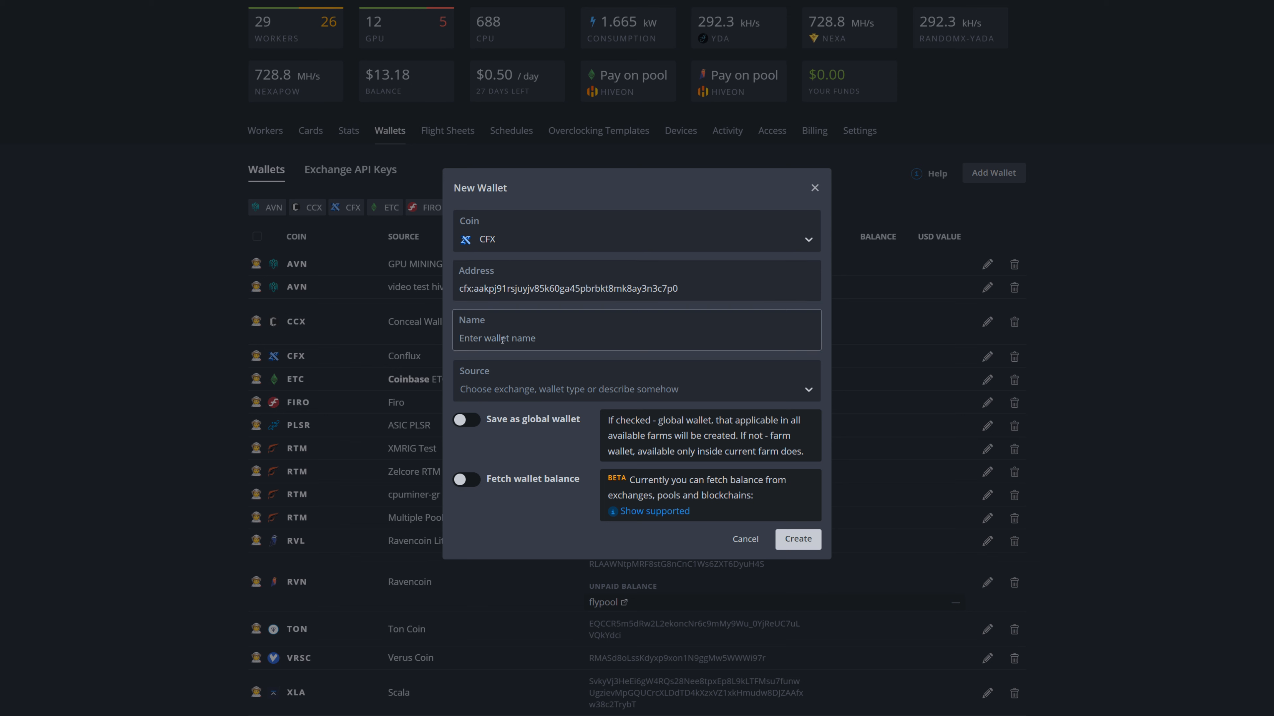
pyautogui.write('CFX Webwallet')
pyautogui.click(799, 541)
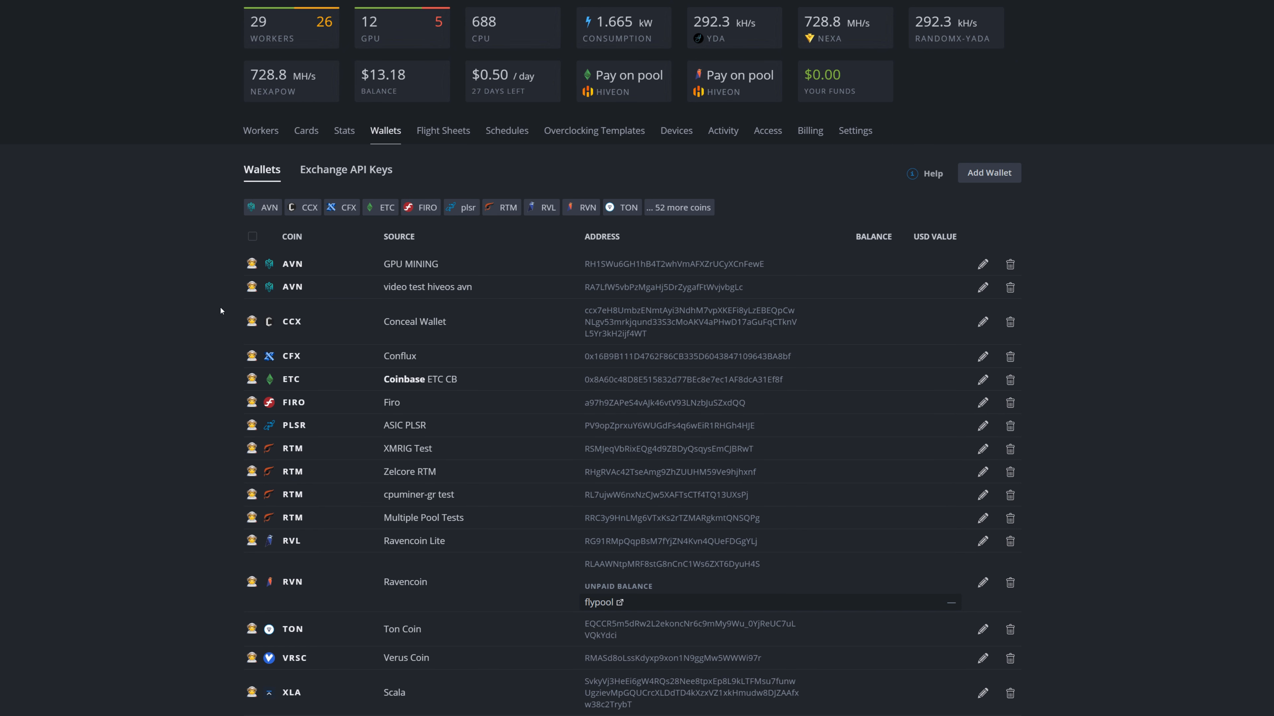
# - Start a new flight sheet for the farm with CFX as the coin and CFX Webwallet as the wallet
pyautogui.click(262, 131)
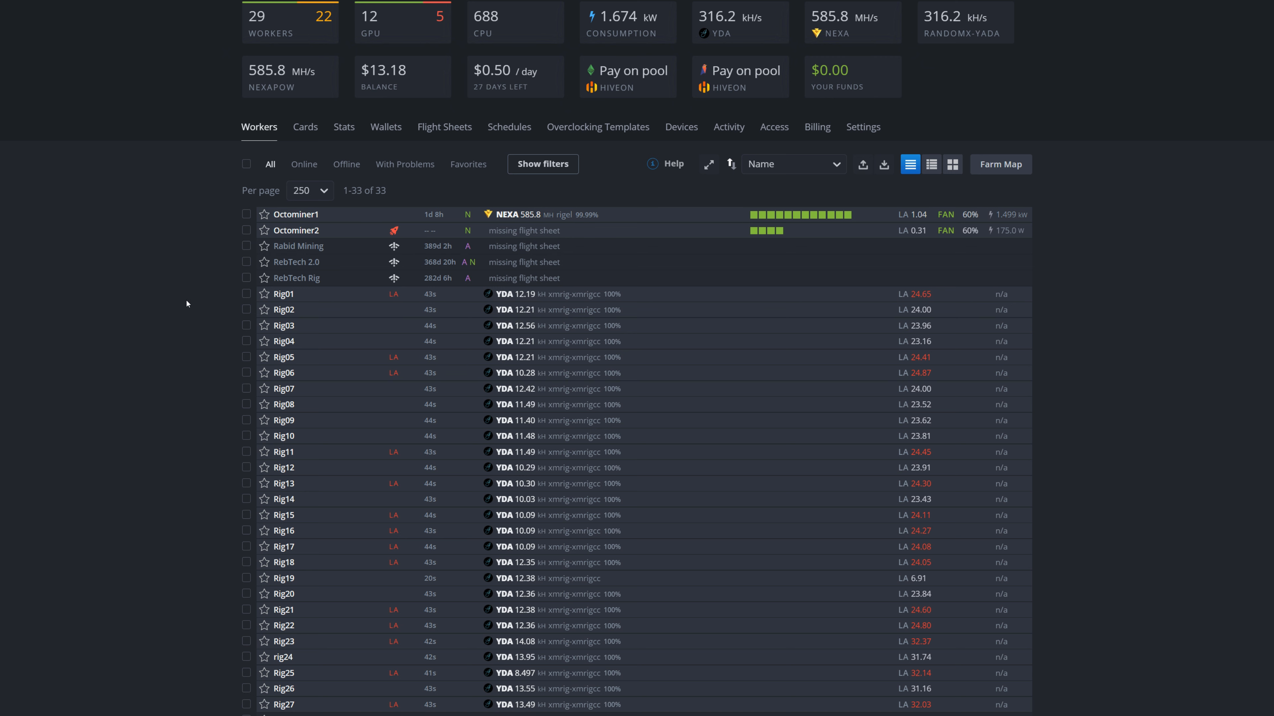
pyautogui.click(432, 128)
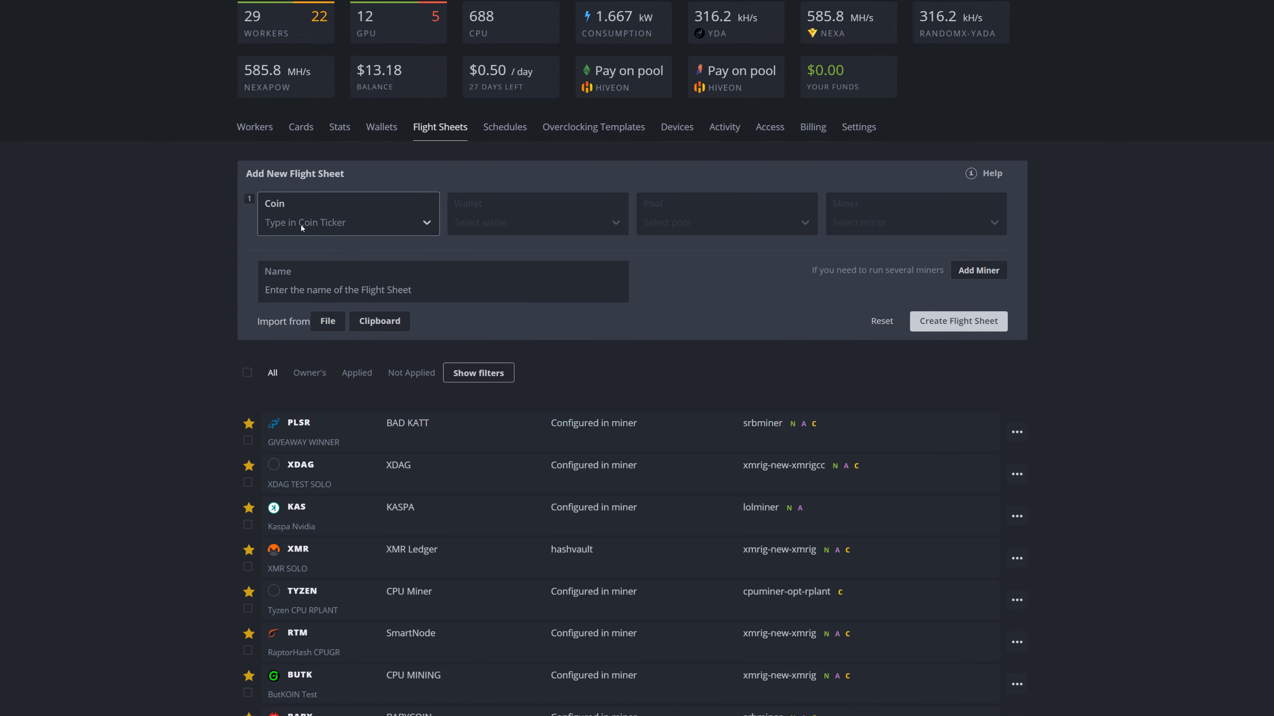
pyautogui.click(301, 225)
pyautogui.write('c')
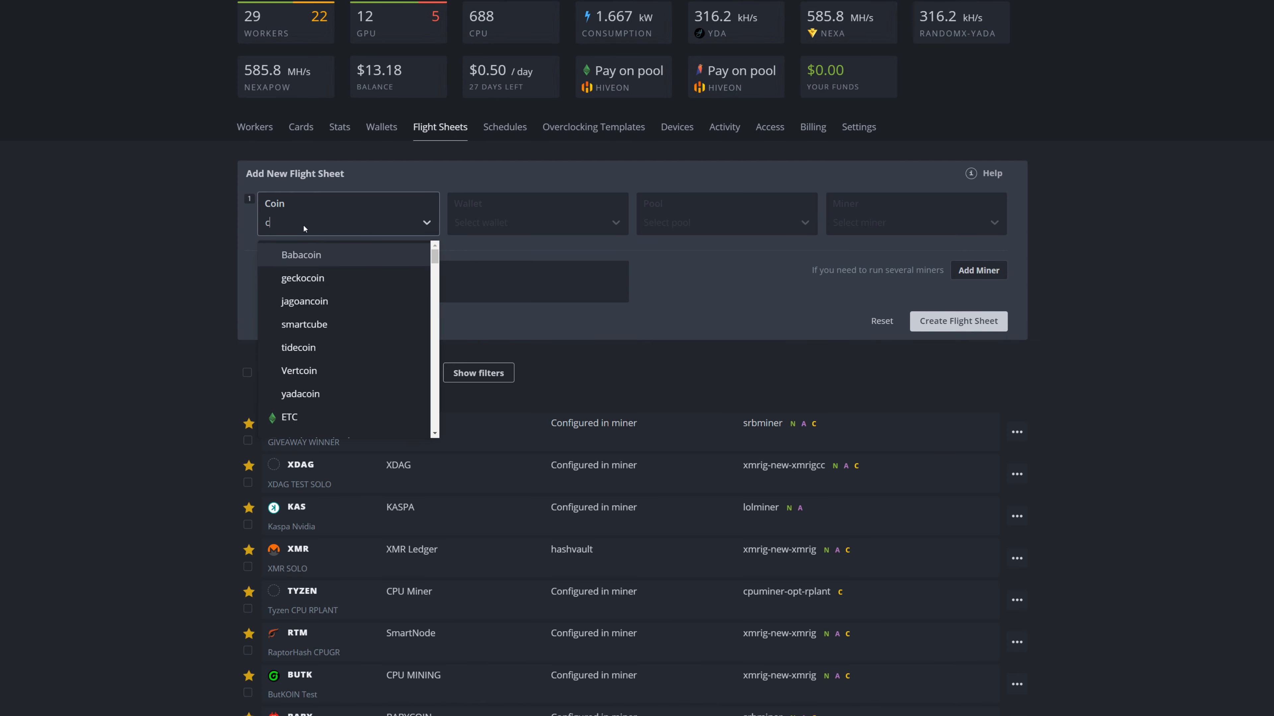
pyautogui.write('fx')
pyautogui.click(287, 253)
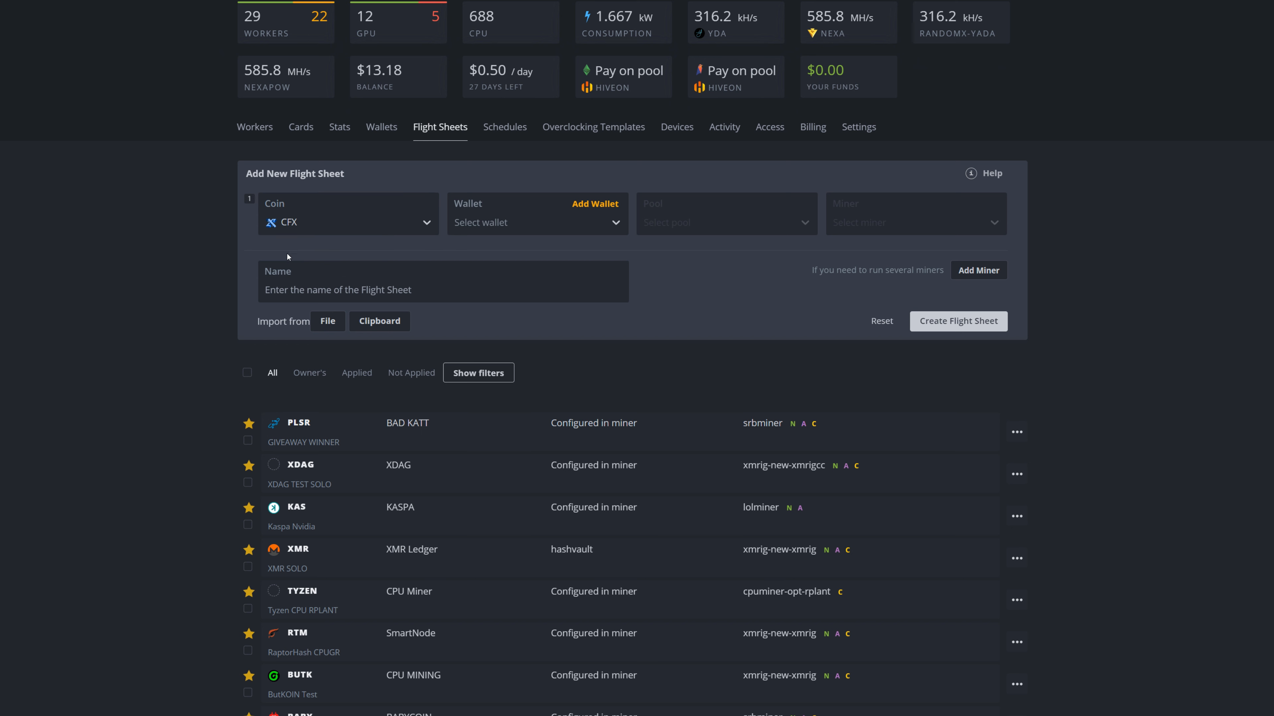
pyautogui.click(518, 226)
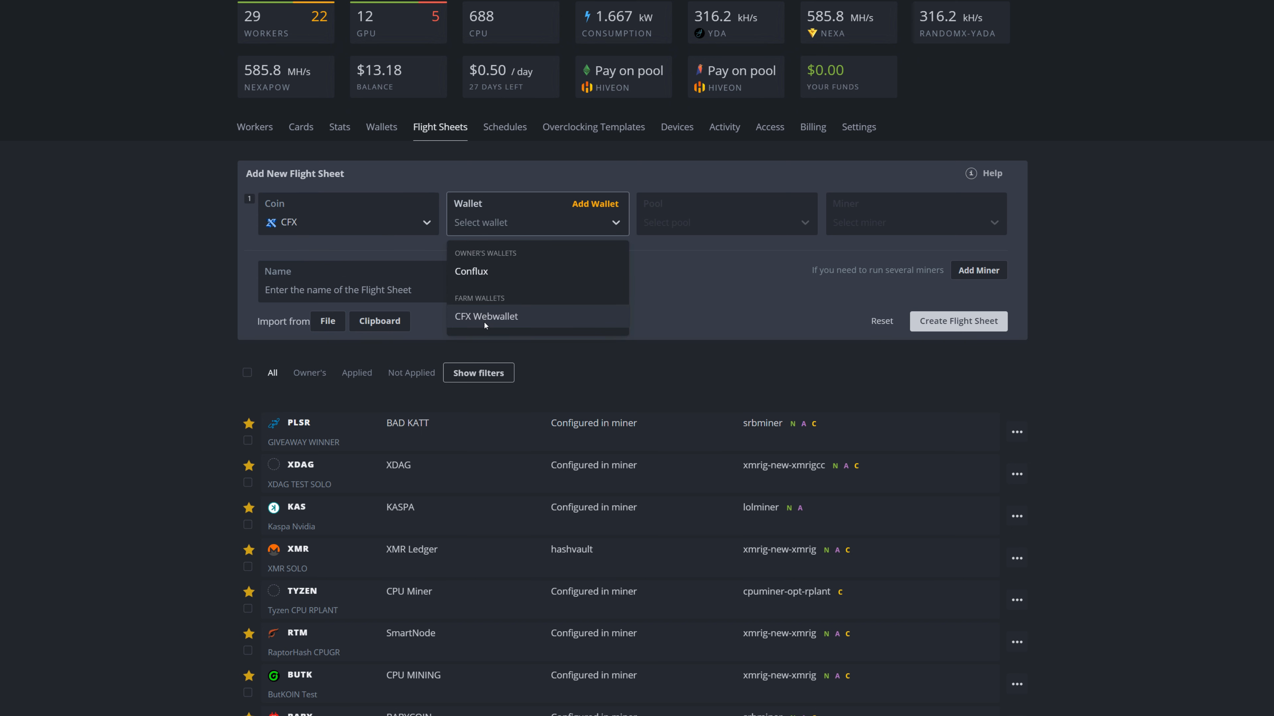
pyautogui.click(499, 317)
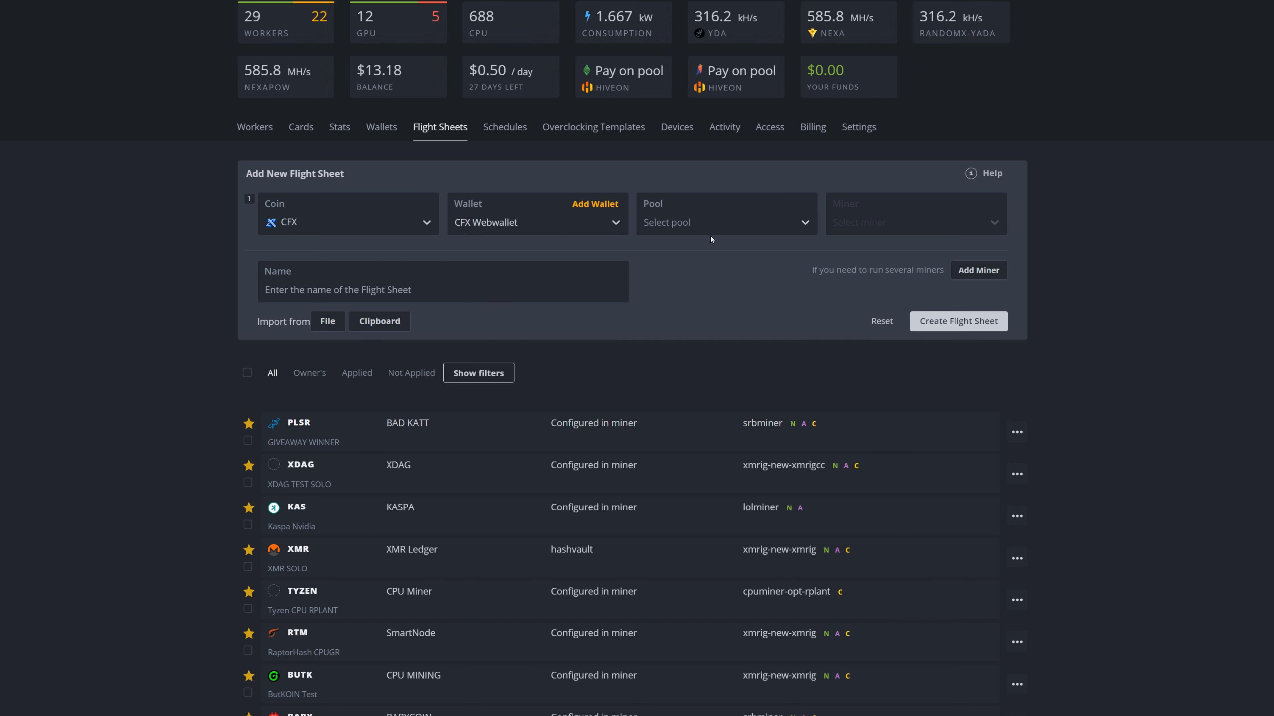
# - Choose herominers as the flight sheet's pool and select the USA (West) server us.conflux.herominers.com:1170
pyautogui.click(708, 224)
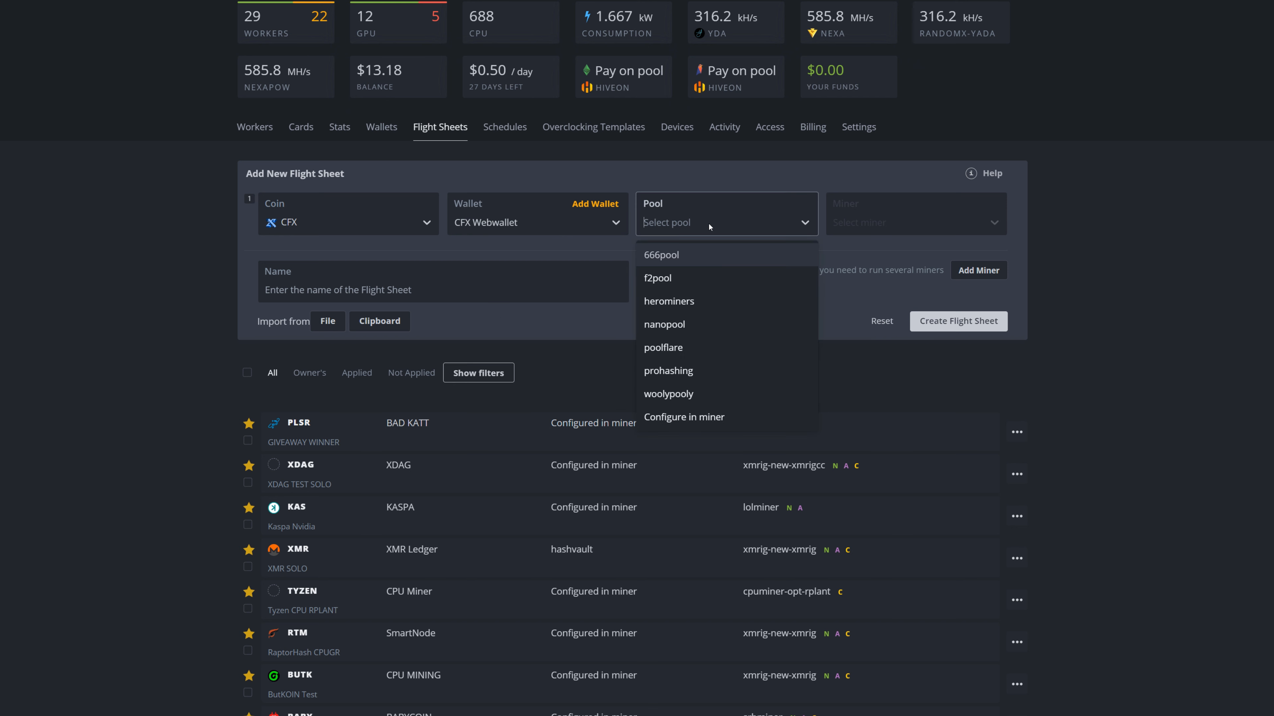
pyautogui.click(669, 303)
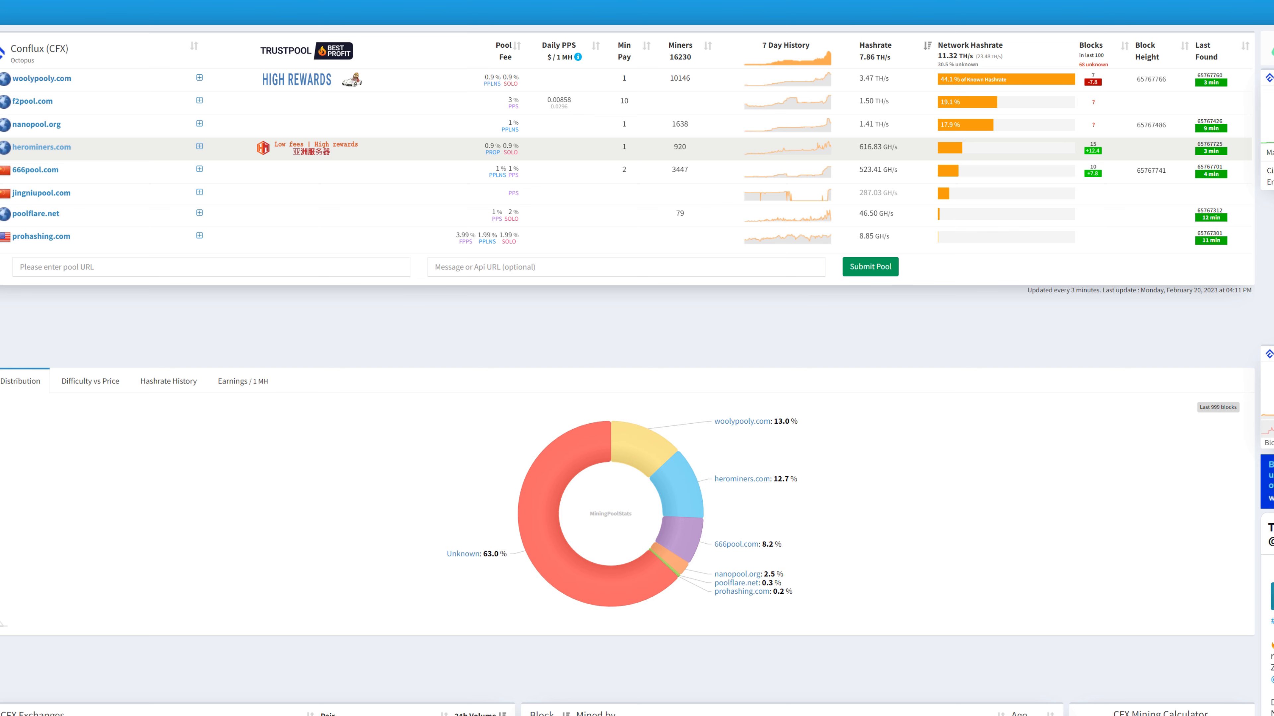
pyautogui.click(40, 147)
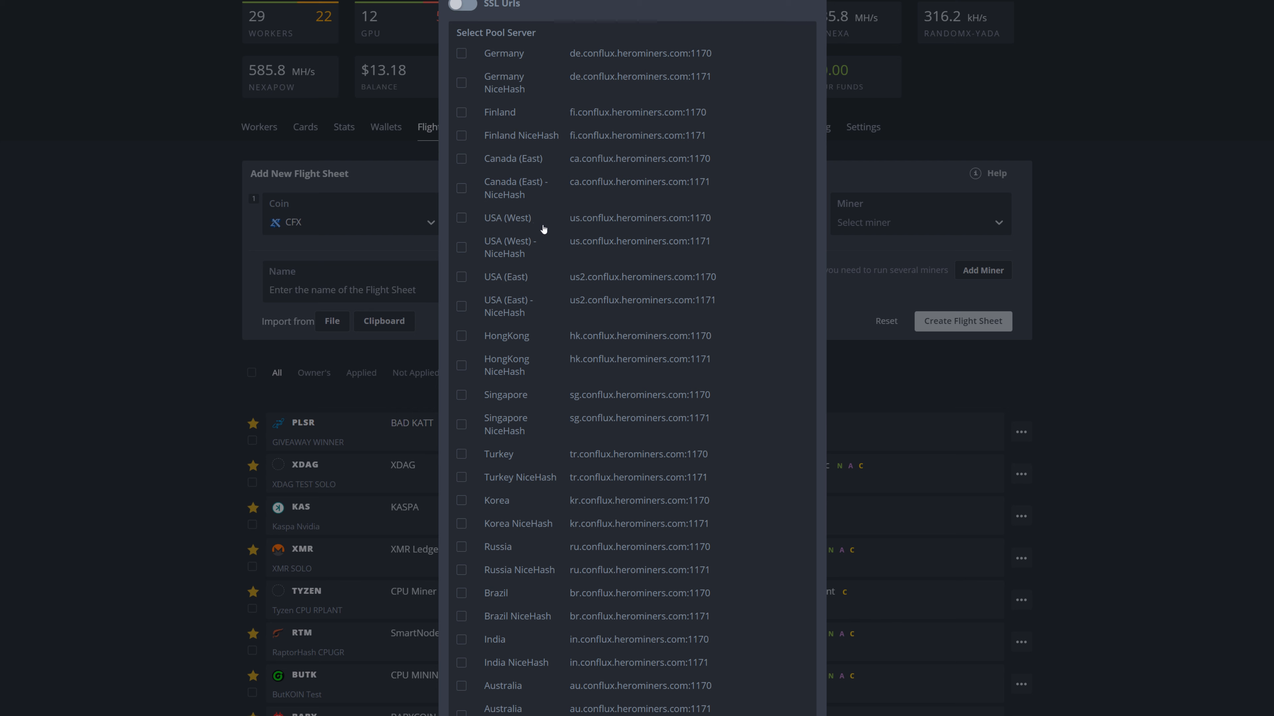
pyautogui.click(461, 219)
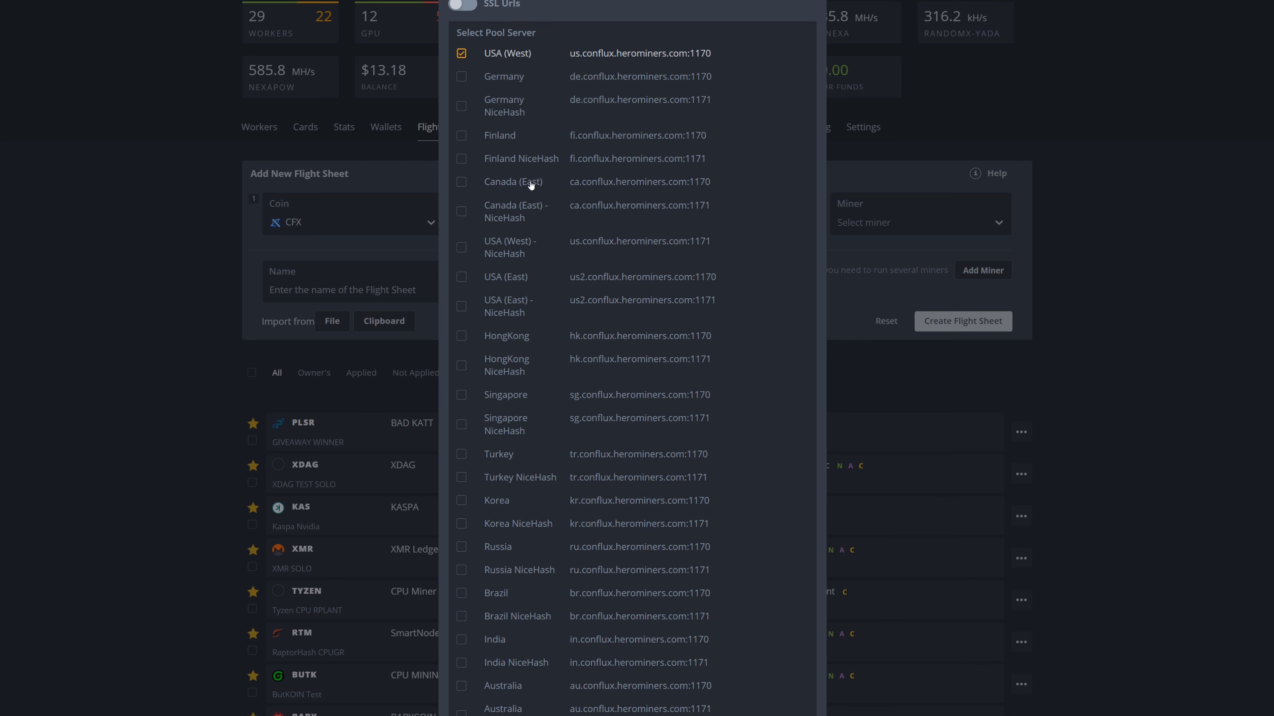
pyautogui.scroll(-1, 734, 572)
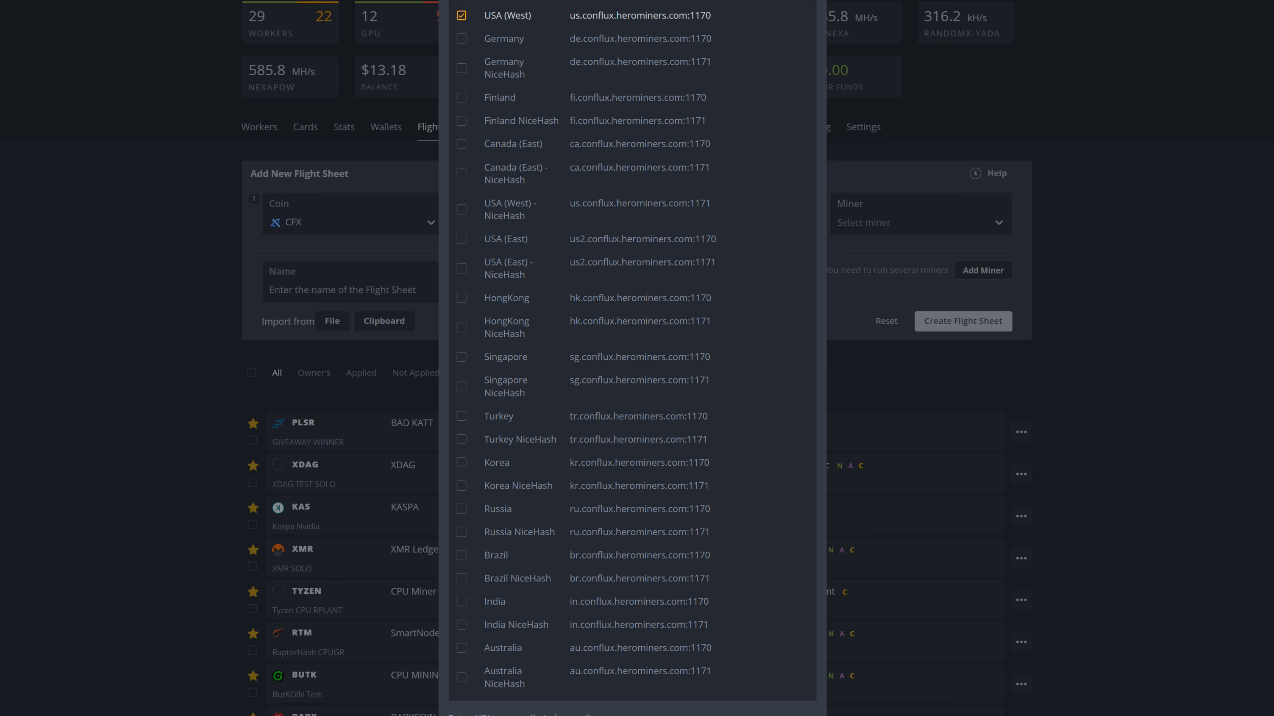
pyautogui.click(844, 356)
# - Choose T-Rex Miner as the miner, name the flight sheet TREXCFXHEROMINERS, and create it
pyautogui.click(873, 222)
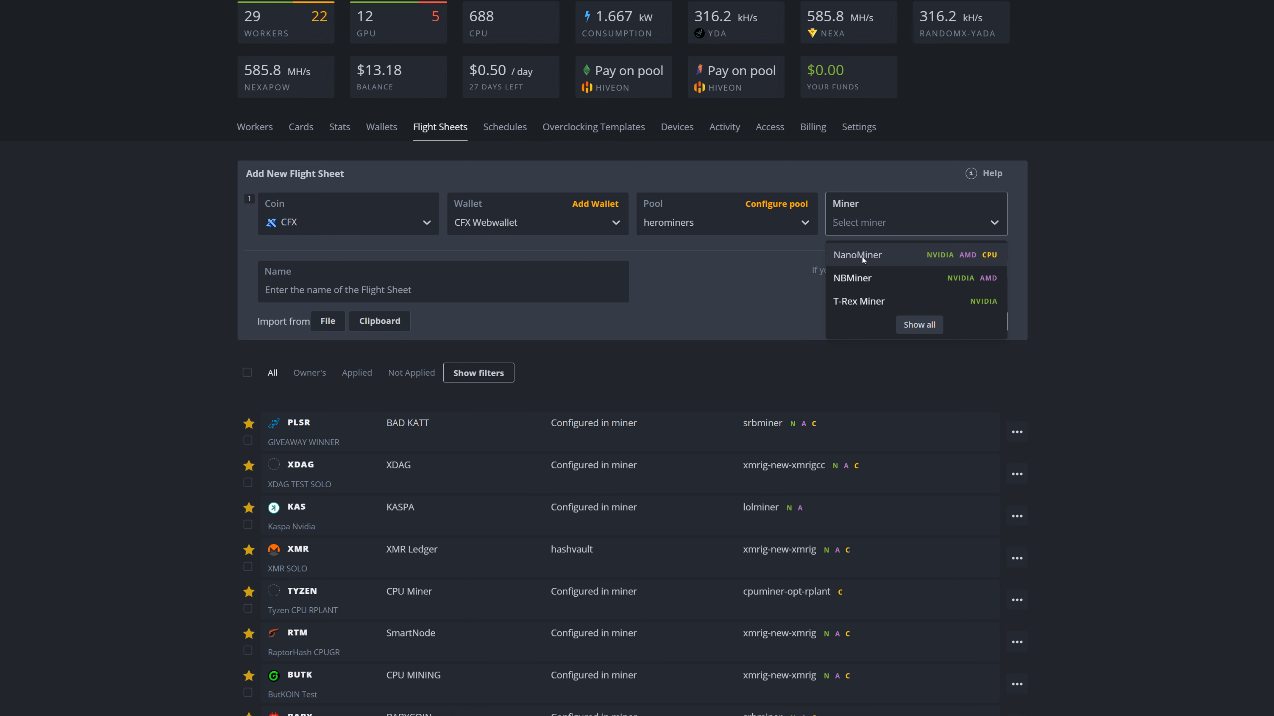
pyautogui.click(867, 303)
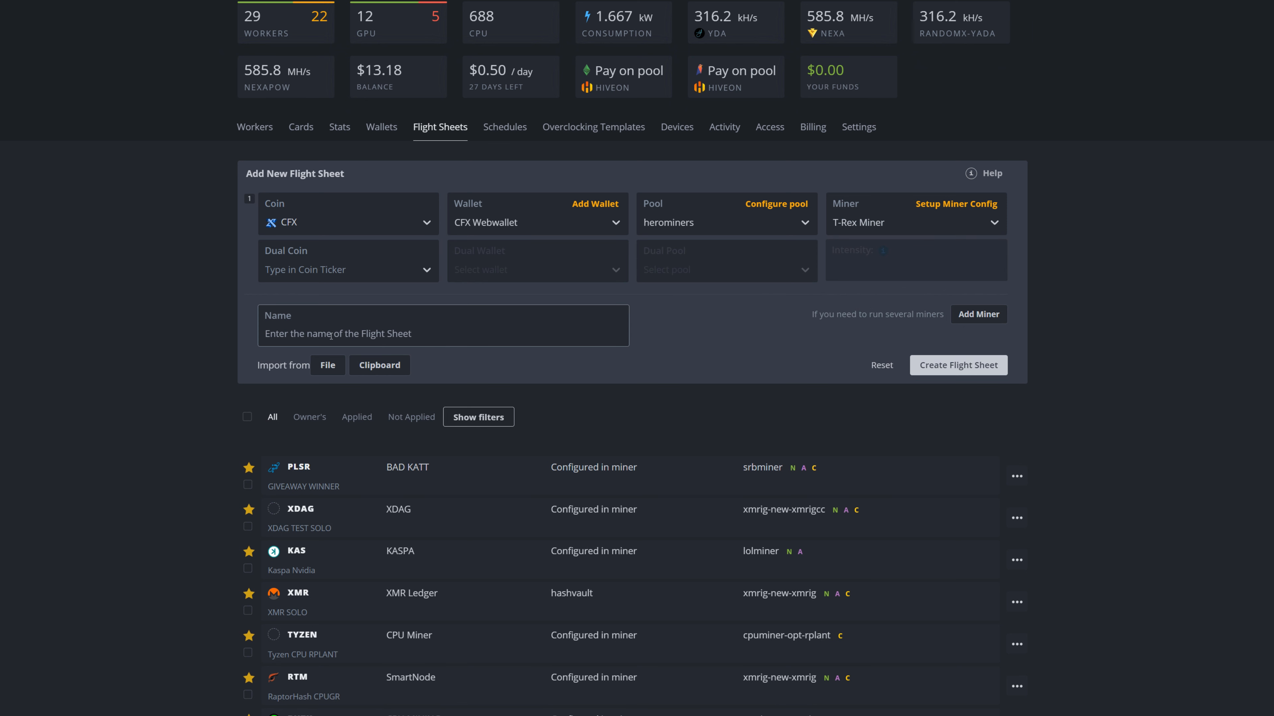
pyautogui.click(359, 329)
pyautogui.write('TREXCFXHERO')
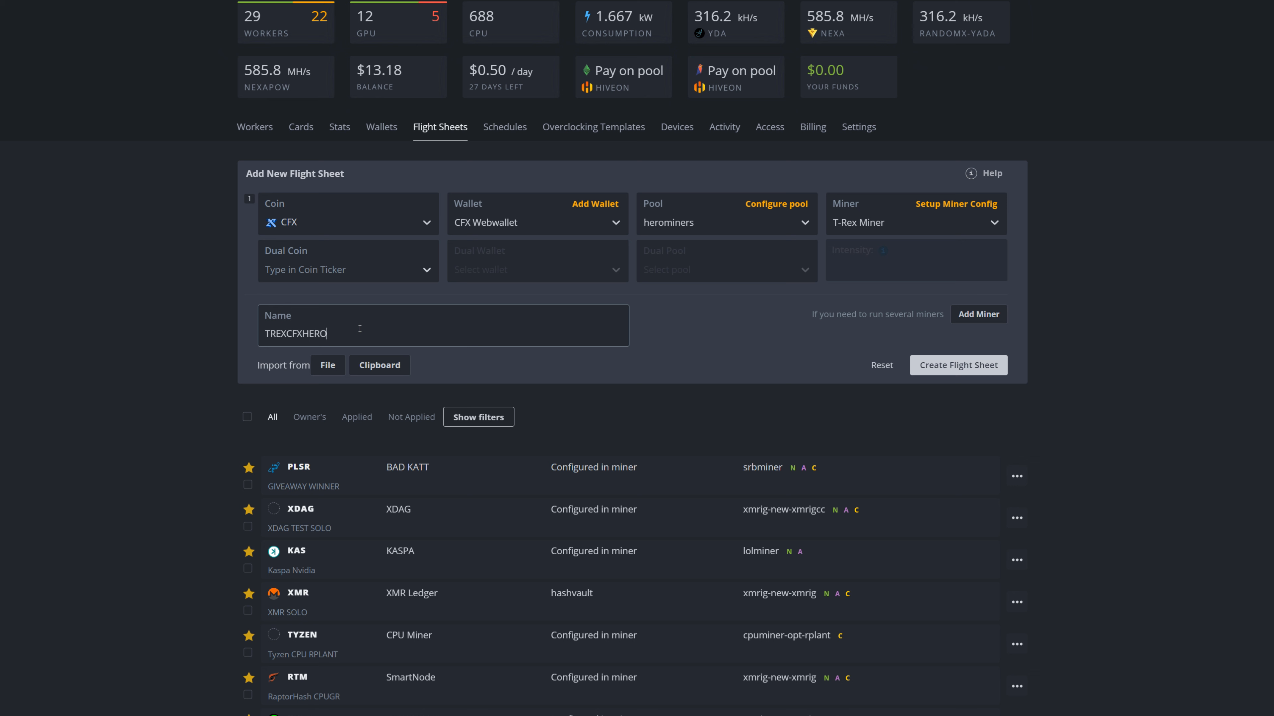
pyautogui.write('MINERS')
pyautogui.click(943, 365)
pyautogui.scroll(-15, 933, 364)
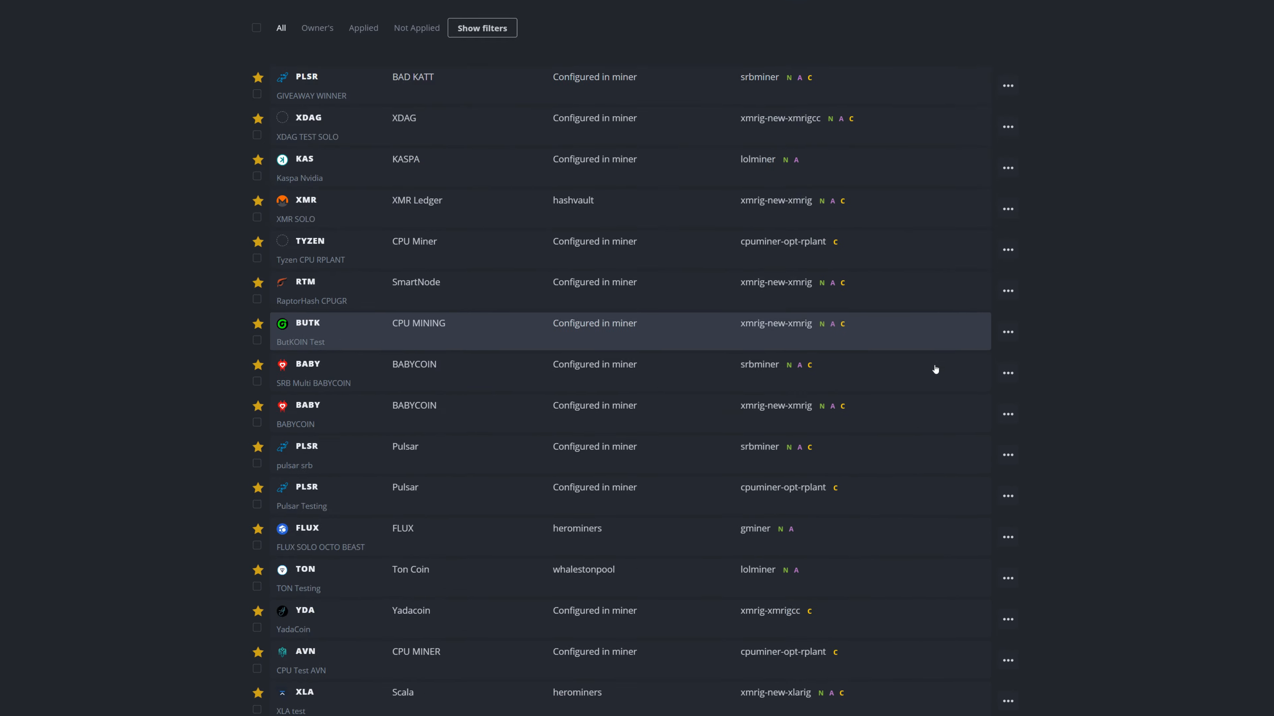
pyautogui.scroll(1, 528, 142)
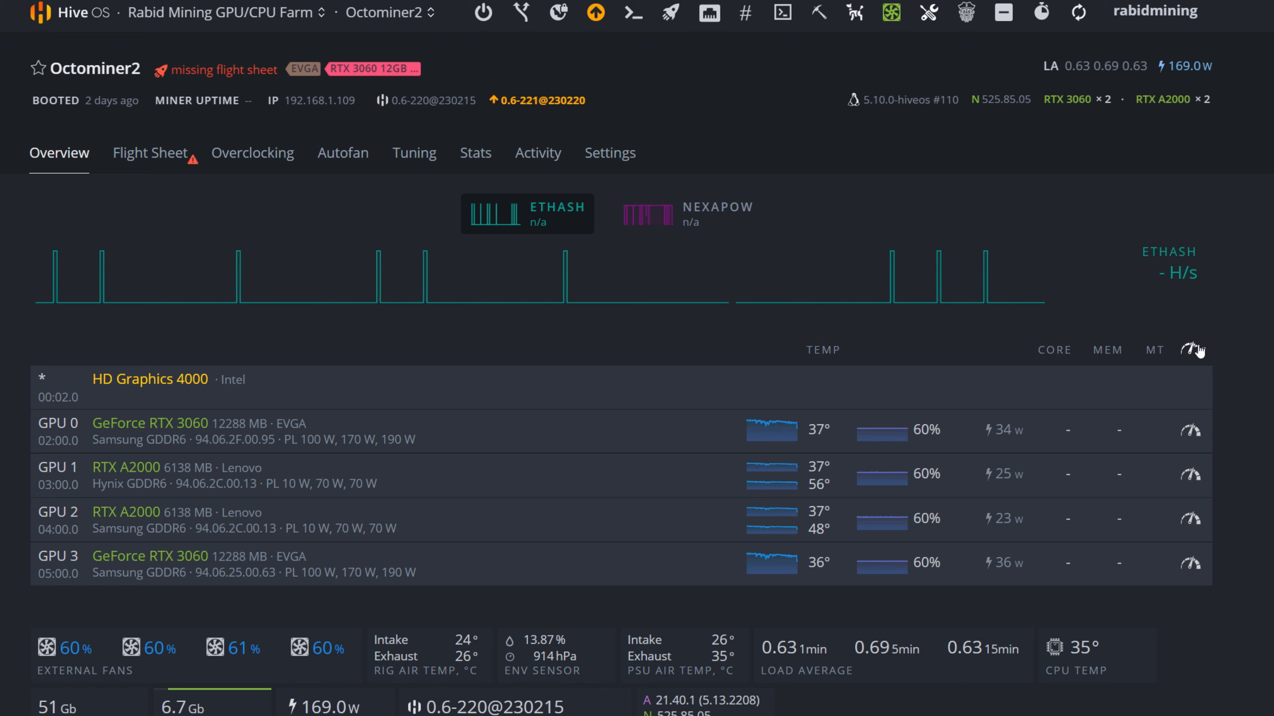
# - Overclock GPU 0 of Octominer2 with core clock offset 200 MHz, memory clock 2200 MHz and power limit 135 W, and check the reference settings
pyautogui.click(1189, 431)
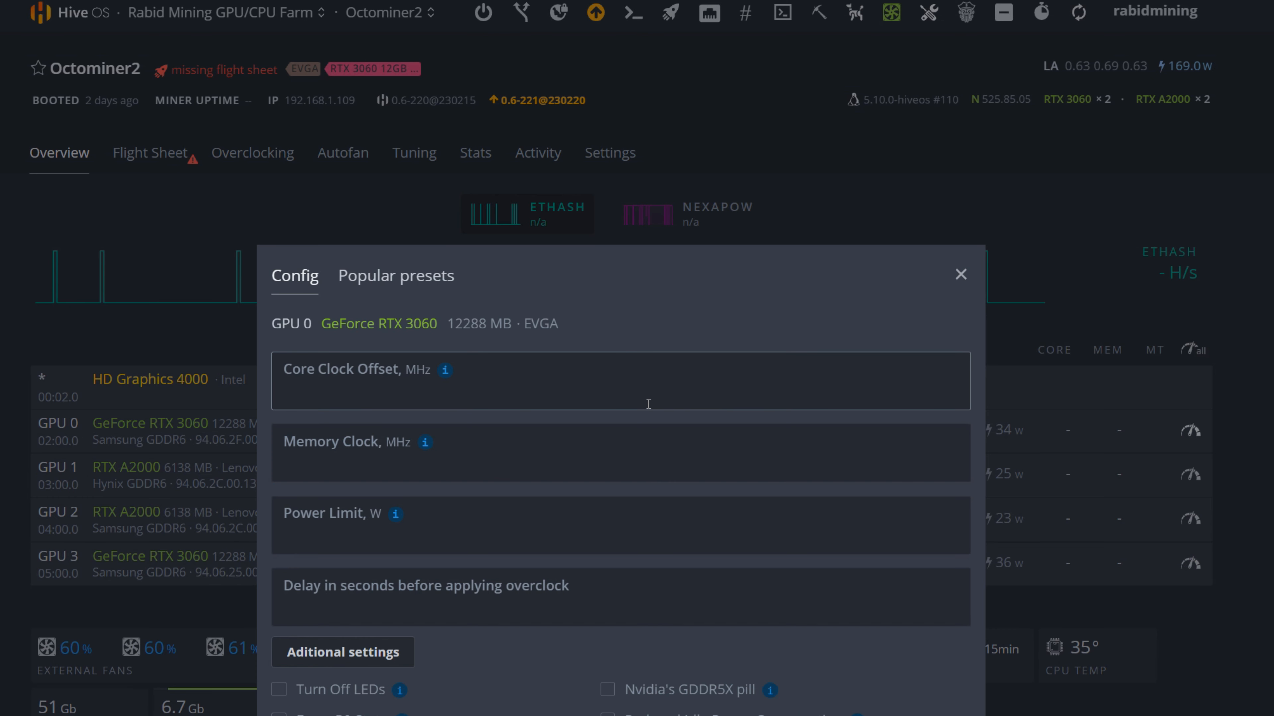
pyautogui.write('200')
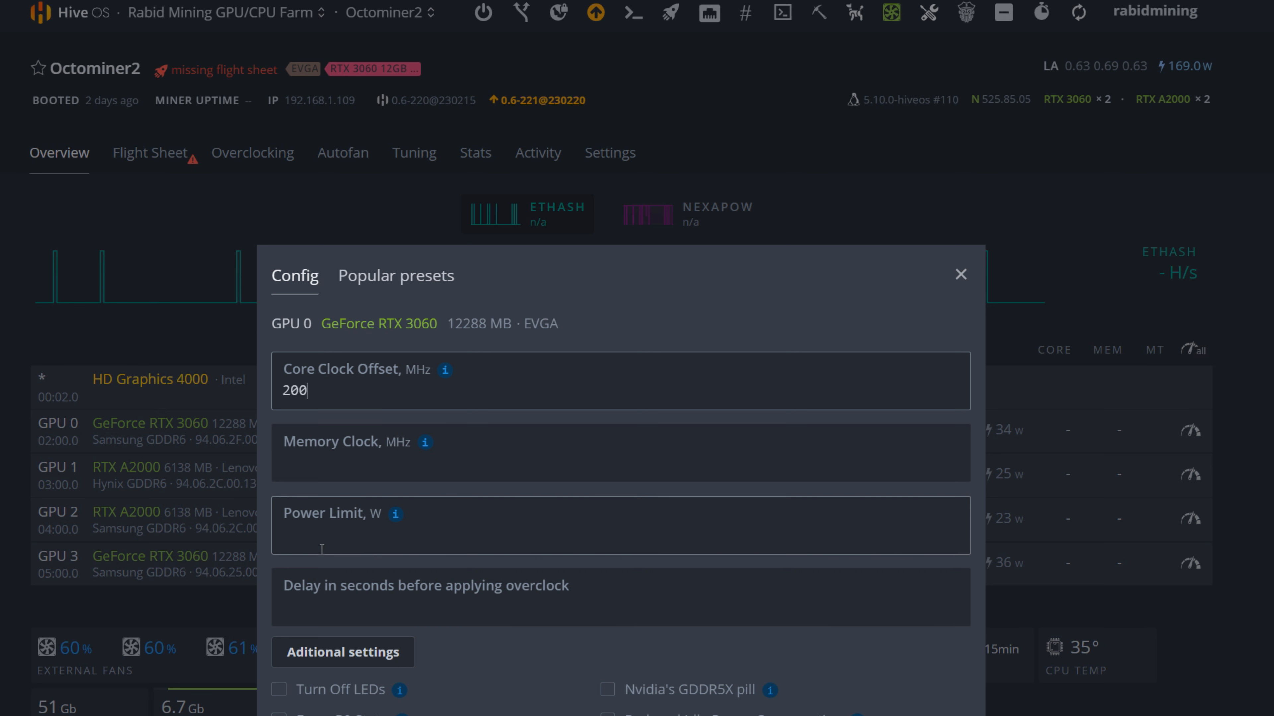
pyautogui.click(325, 461)
pyautogui.write('2200')
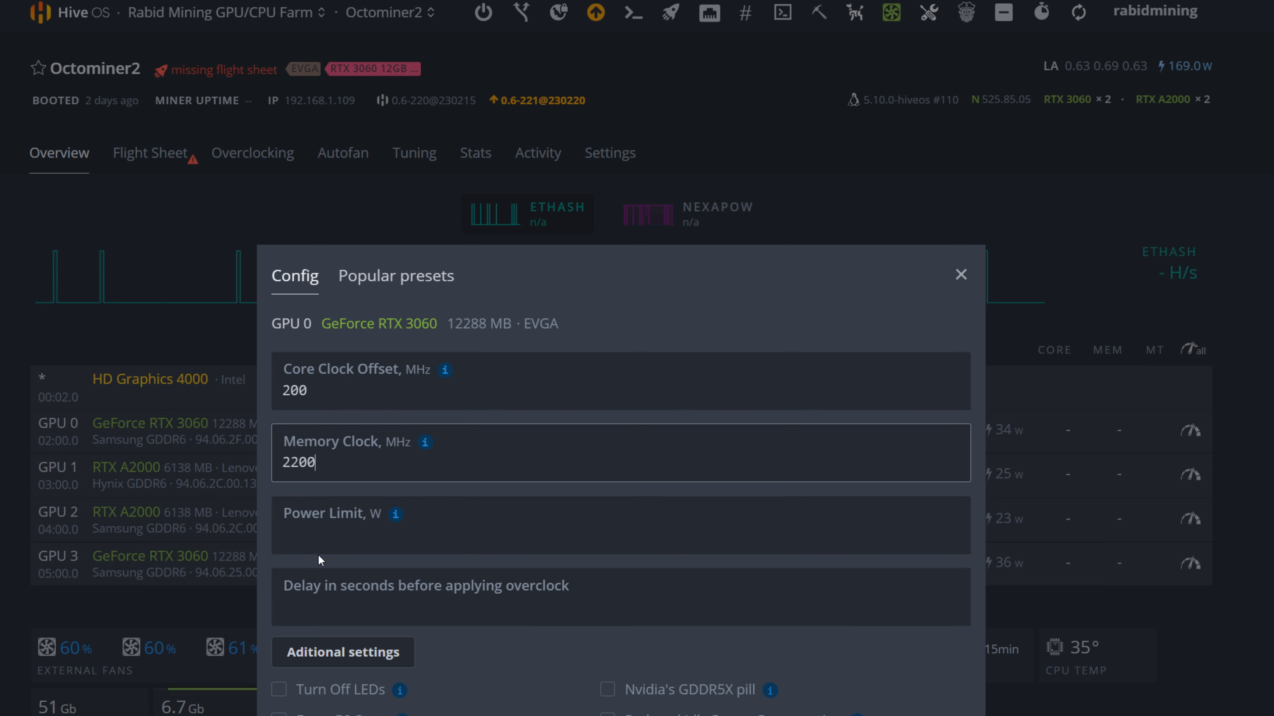
pyautogui.click(319, 536)
pyautogui.write('135')
pyautogui.click(474, 623)
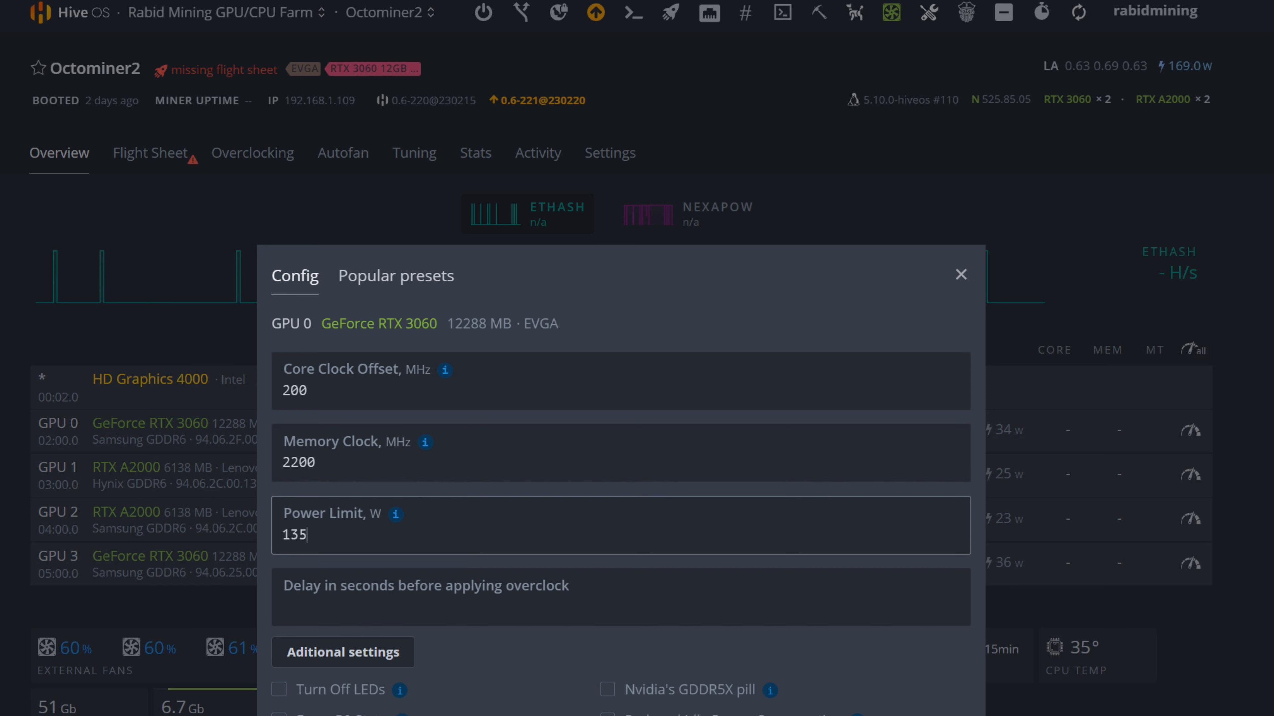
pyautogui.press('Return')
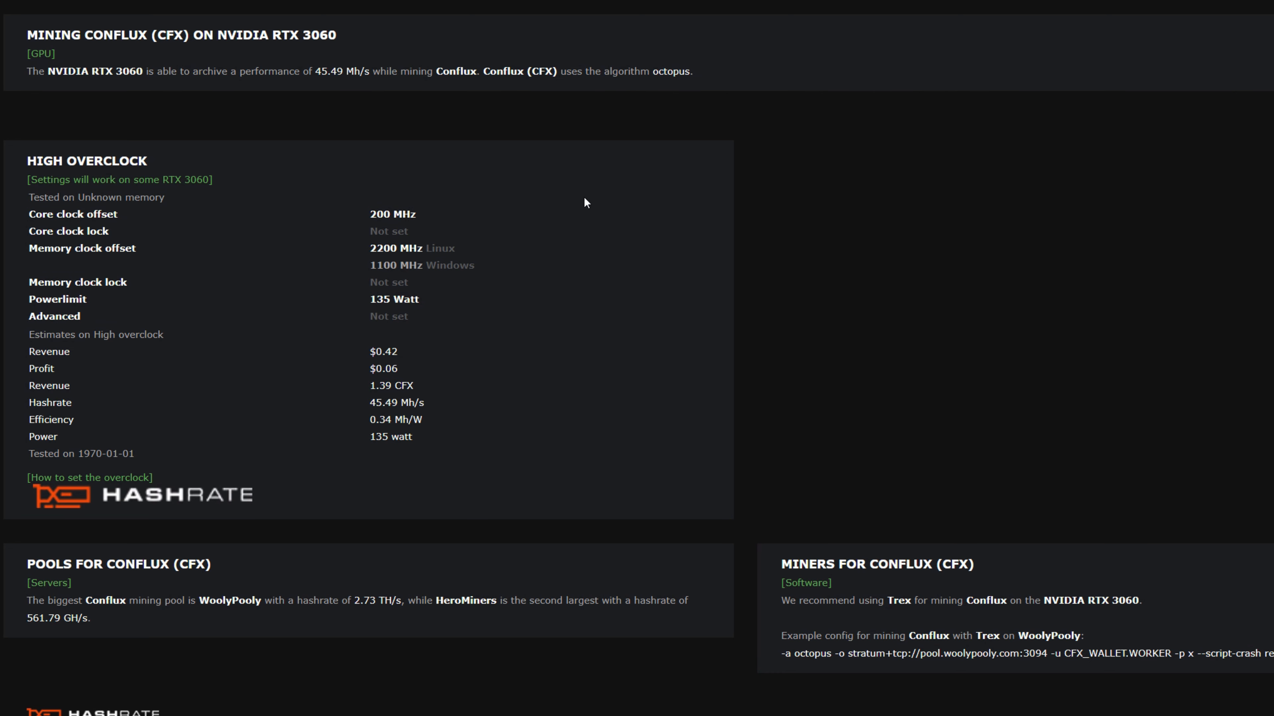
pyautogui.moveTo(368, 304); pyautogui.dragTo(421, 304)
pyautogui.click(341, 296)
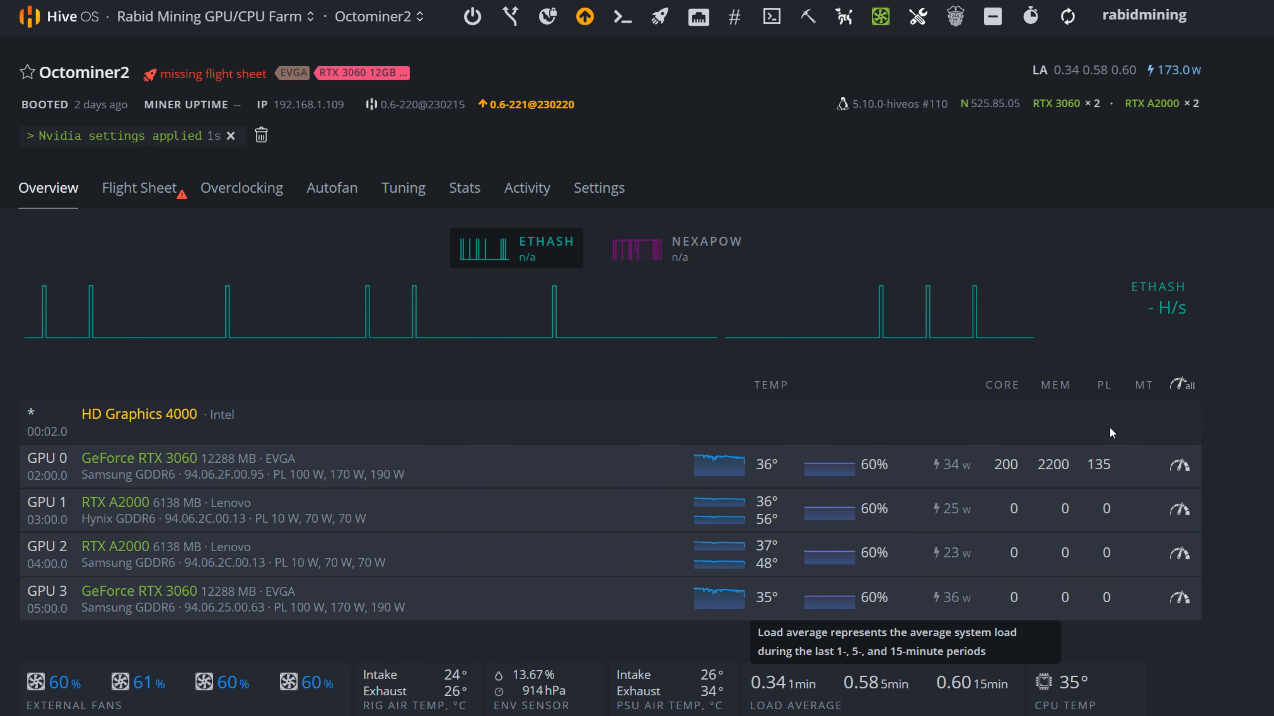
# - Apply single overclock values to all Octominer2 GPUs: core clock offset 200, memory clock 2200 and power limit 135
pyautogui.click(1178, 386)
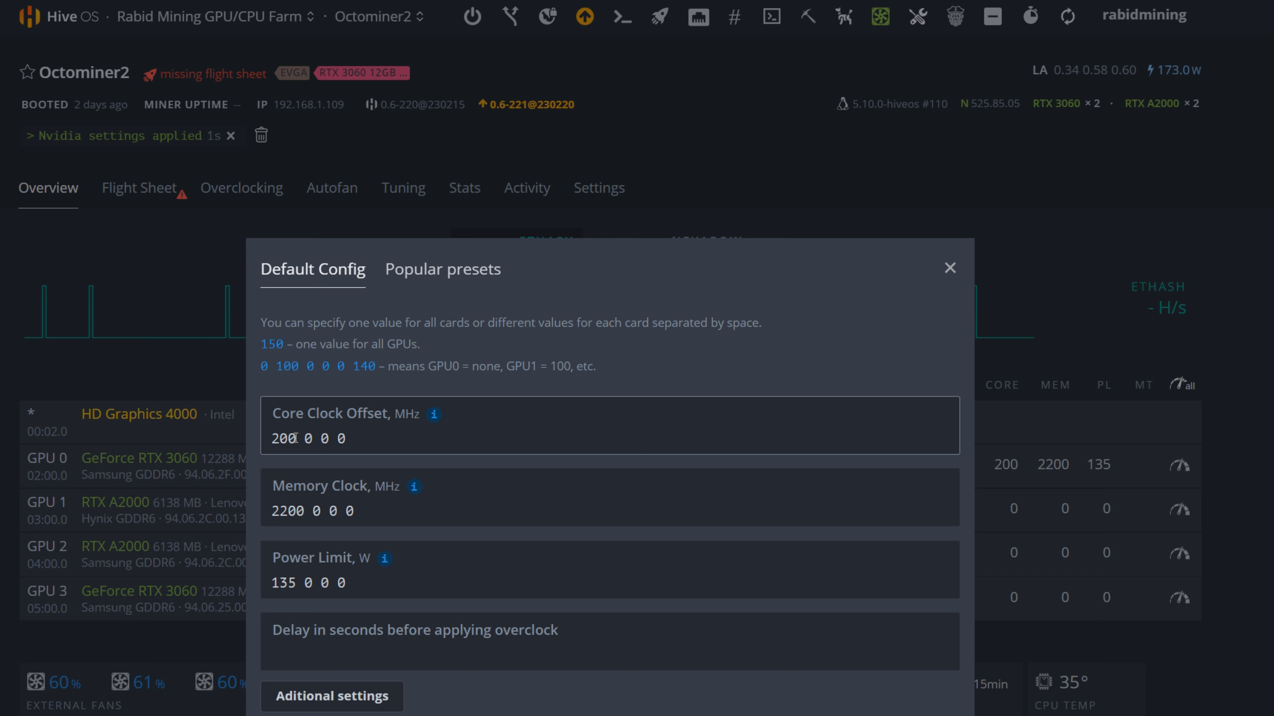
pyautogui.click(347, 438)
pyautogui.press('BackSpace')
pyautogui.press('BackSpace')
pyautogui.press('BackSpace')
pyautogui.press('BackSpace')
pyautogui.press('BackSpace')
pyautogui.press('BackSpace')
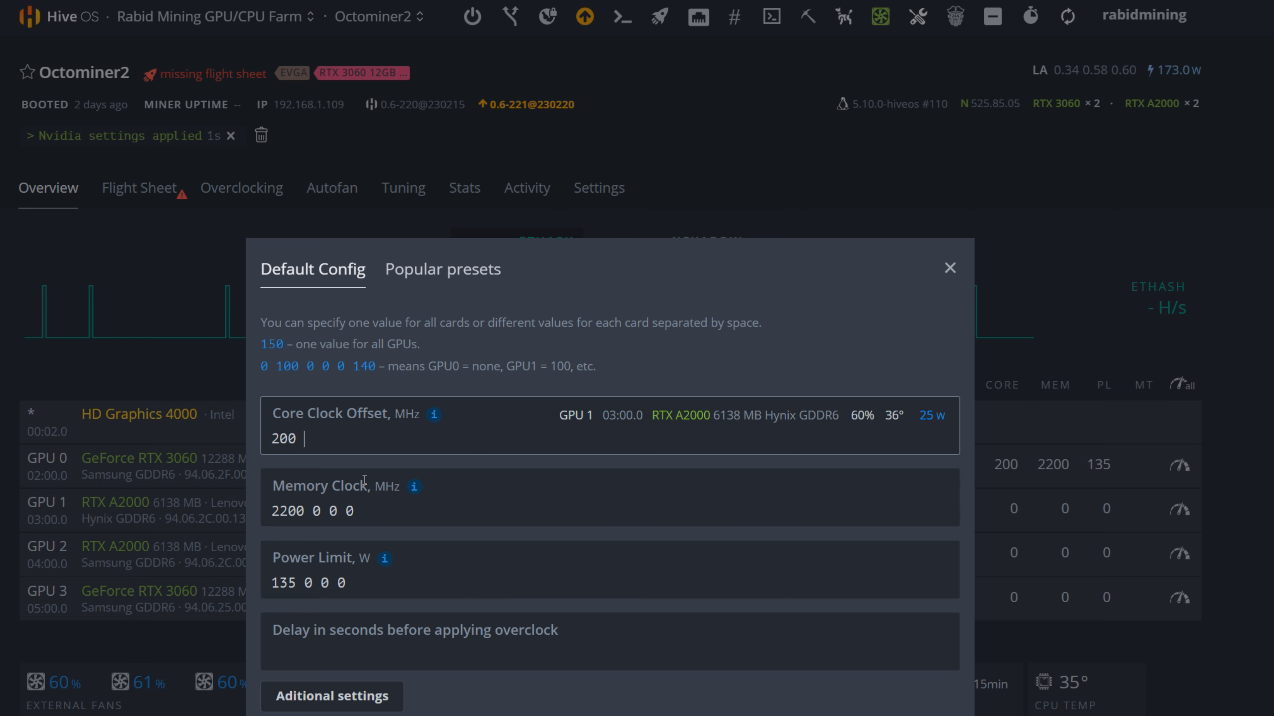
pyautogui.click(362, 511)
pyautogui.press('BackSpace')
pyautogui.press('BackSpace')
pyautogui.press('BackSpace')
pyautogui.press('BackSpace')
pyautogui.press('BackSpace')
pyautogui.press('BackSpace')
pyautogui.click(350, 584)
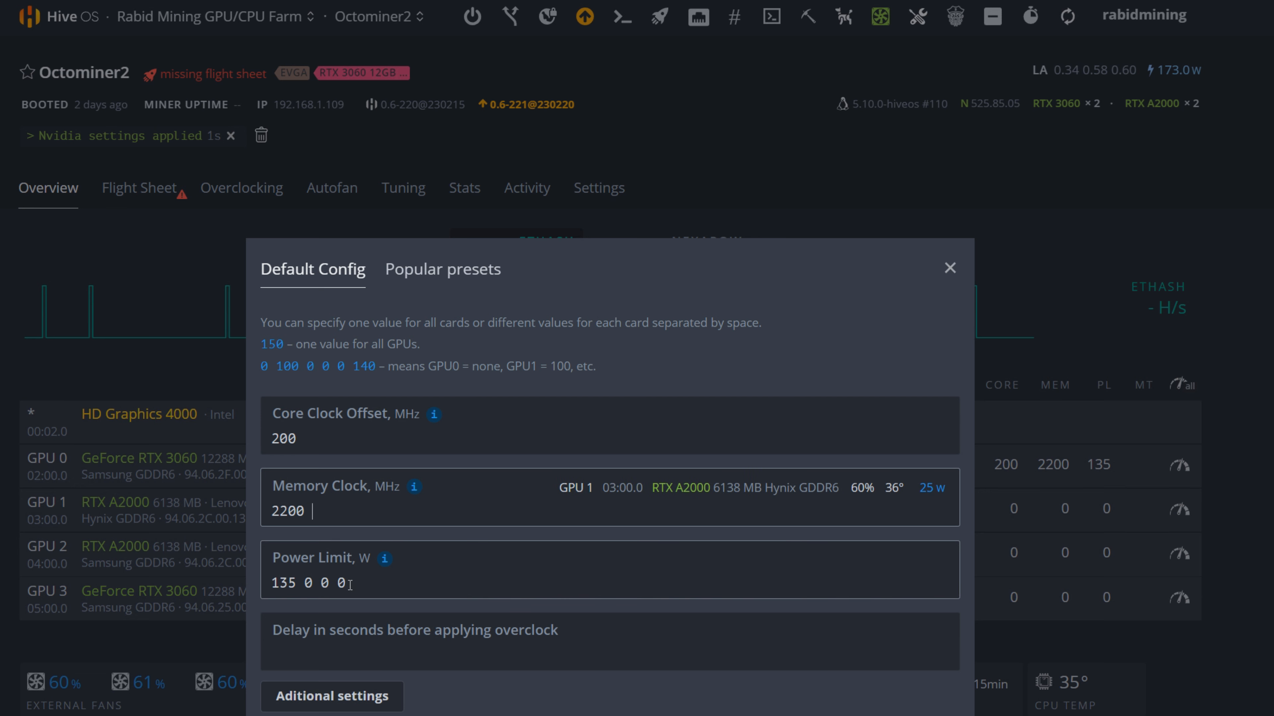
pyautogui.press('BackSpace')
pyautogui.press('BackSpace')
pyautogui.press('BackSpace')
pyautogui.press('BackSpace')
pyautogui.press('BackSpace')
pyautogui.press('BackSpace')
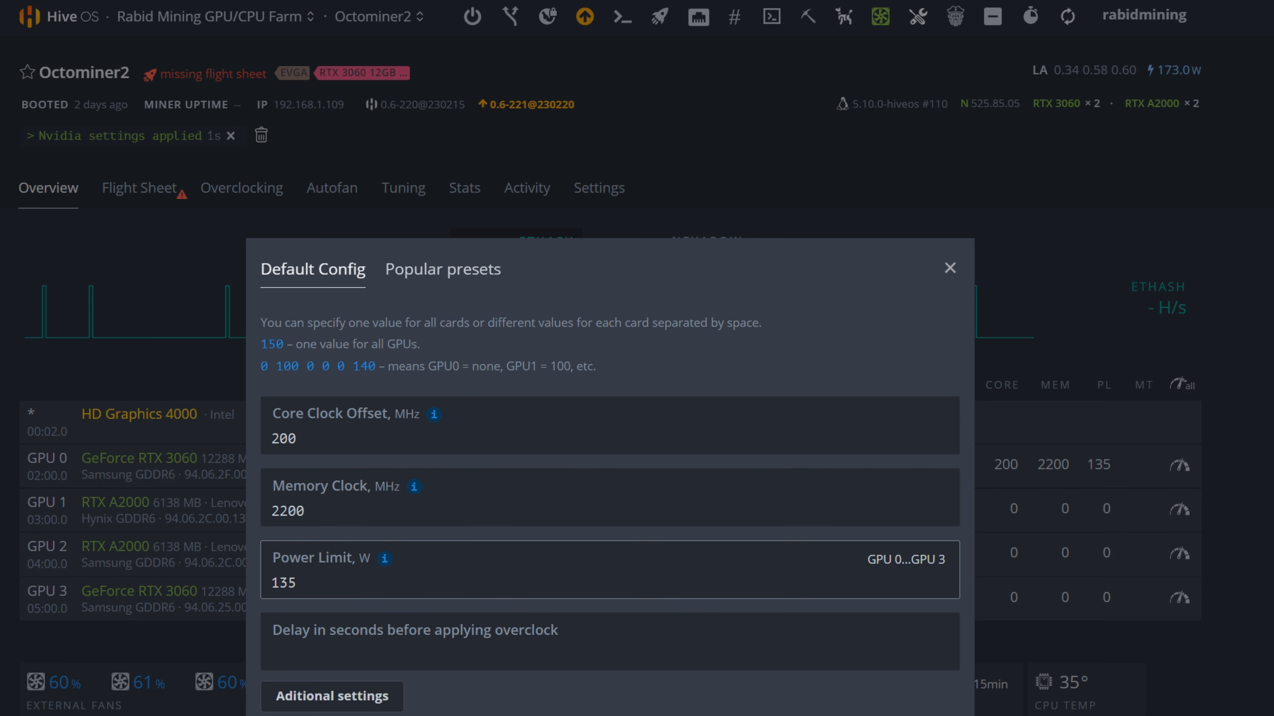
pyautogui.press('Return')
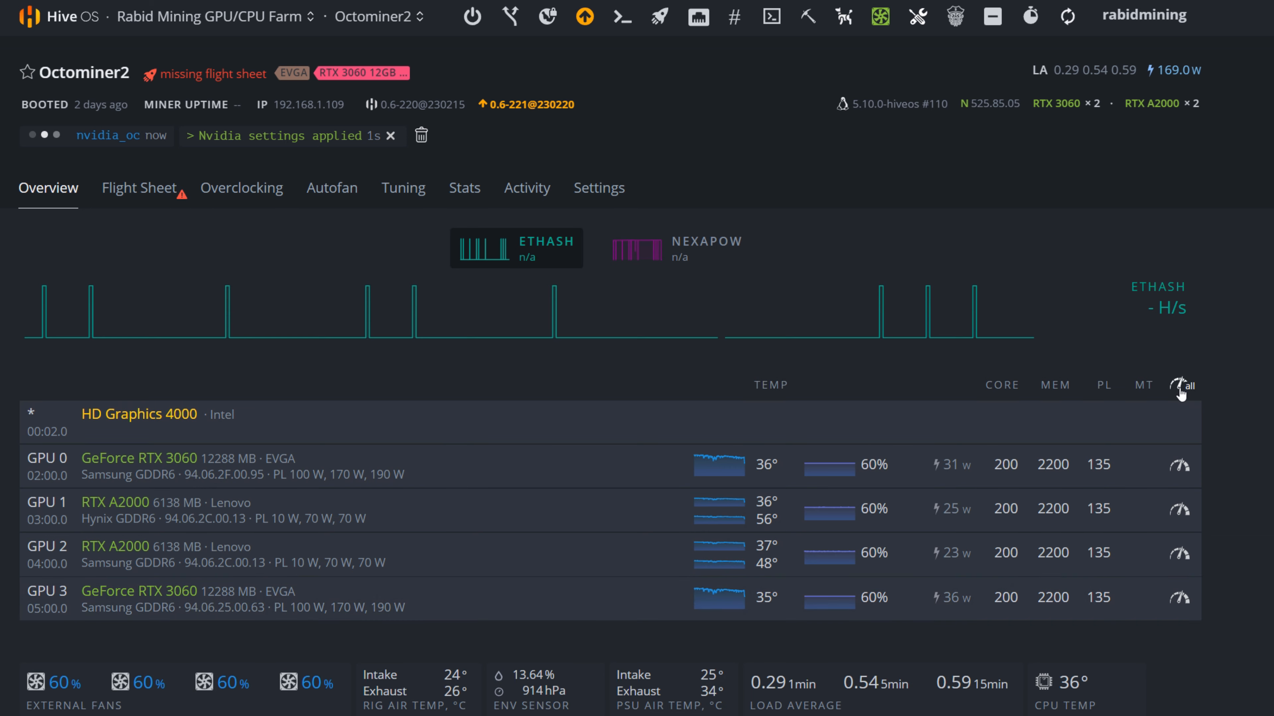
pyautogui.click(1179, 390)
pyautogui.click(344, 438)
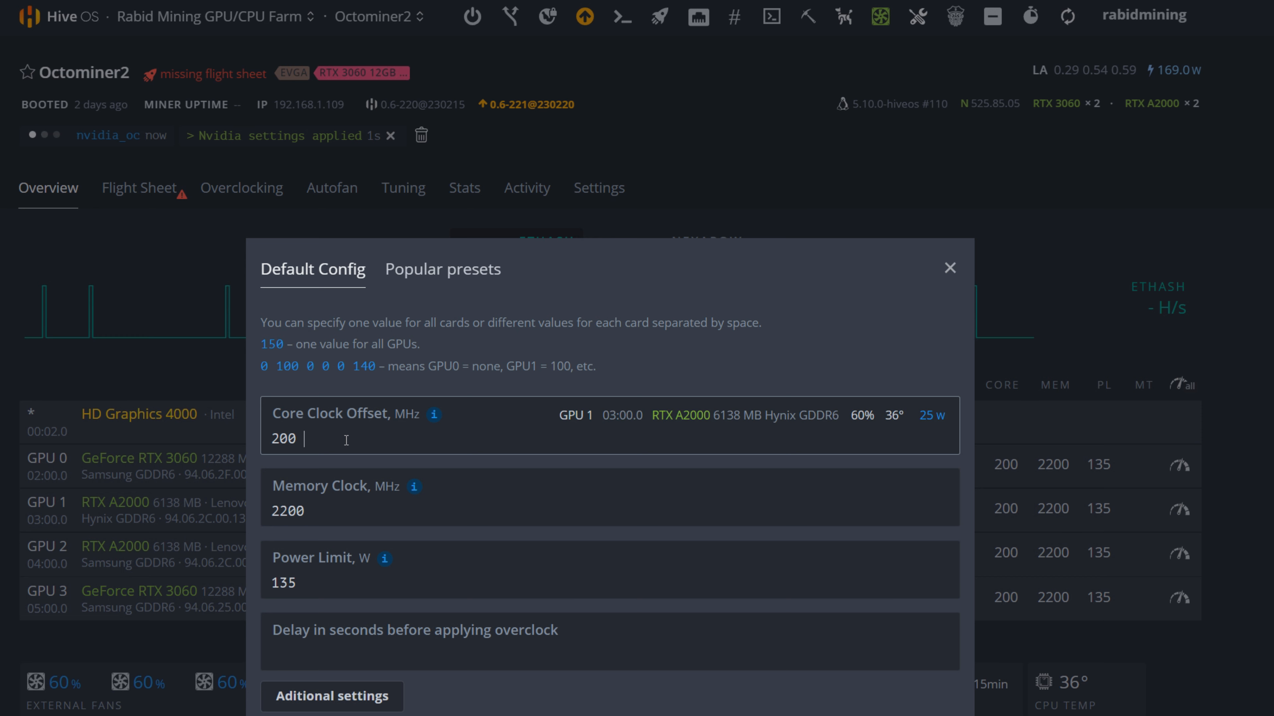
pyautogui.write('100 ')
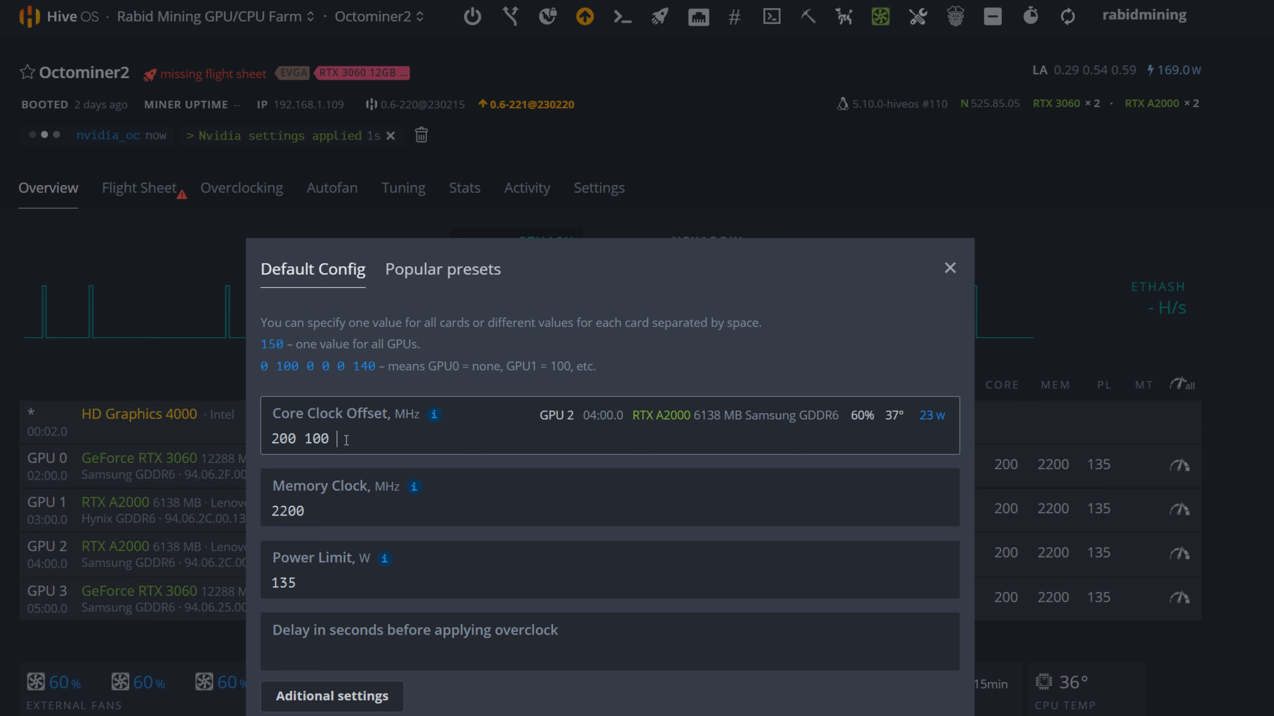
pyautogui.write('100 2')
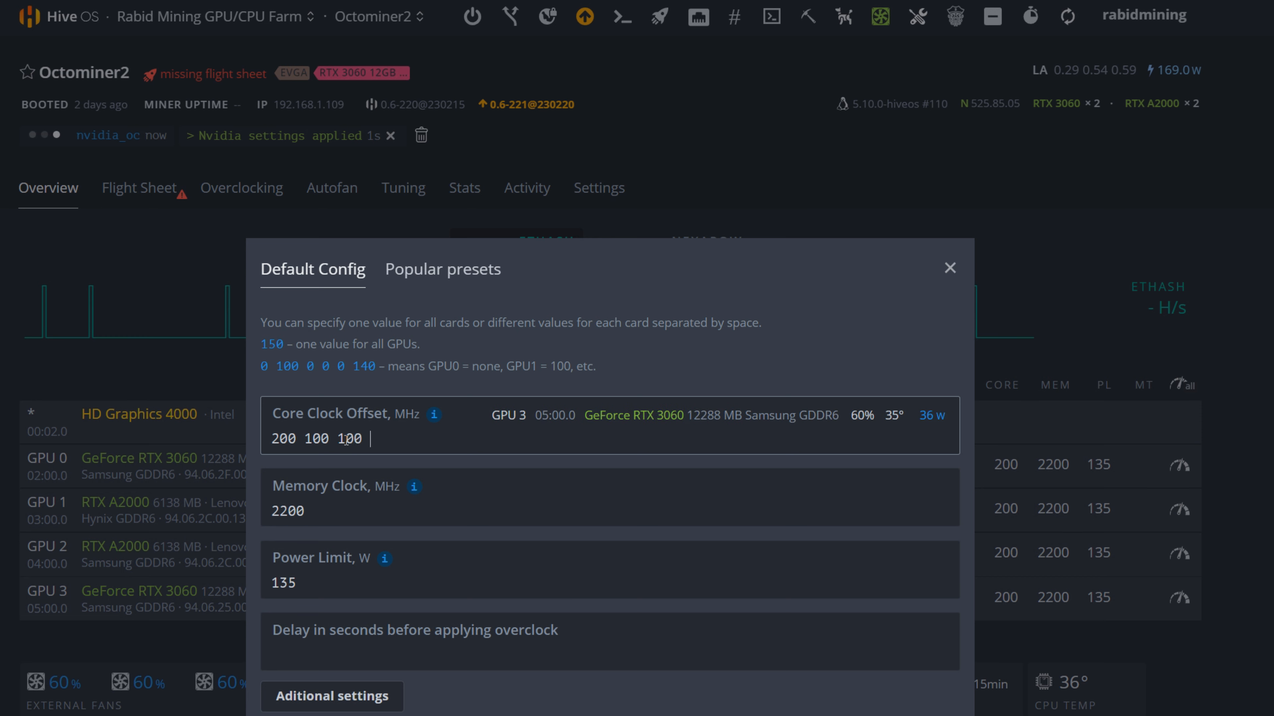
pyautogui.write('00')
pyautogui.press('Return')
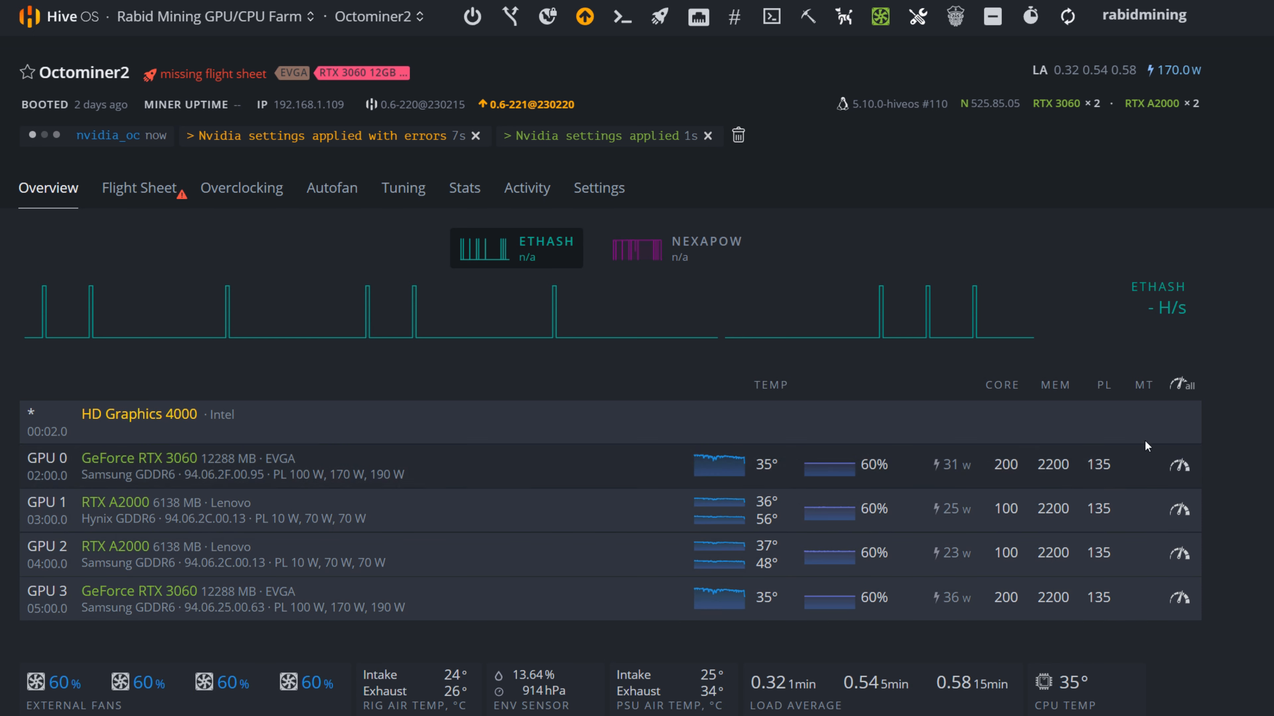
# - Review the all-GPU overclock config, and apply the TREXCFXHEROMINERS flight sheet to Octominer2
pyautogui.click(1175, 387)
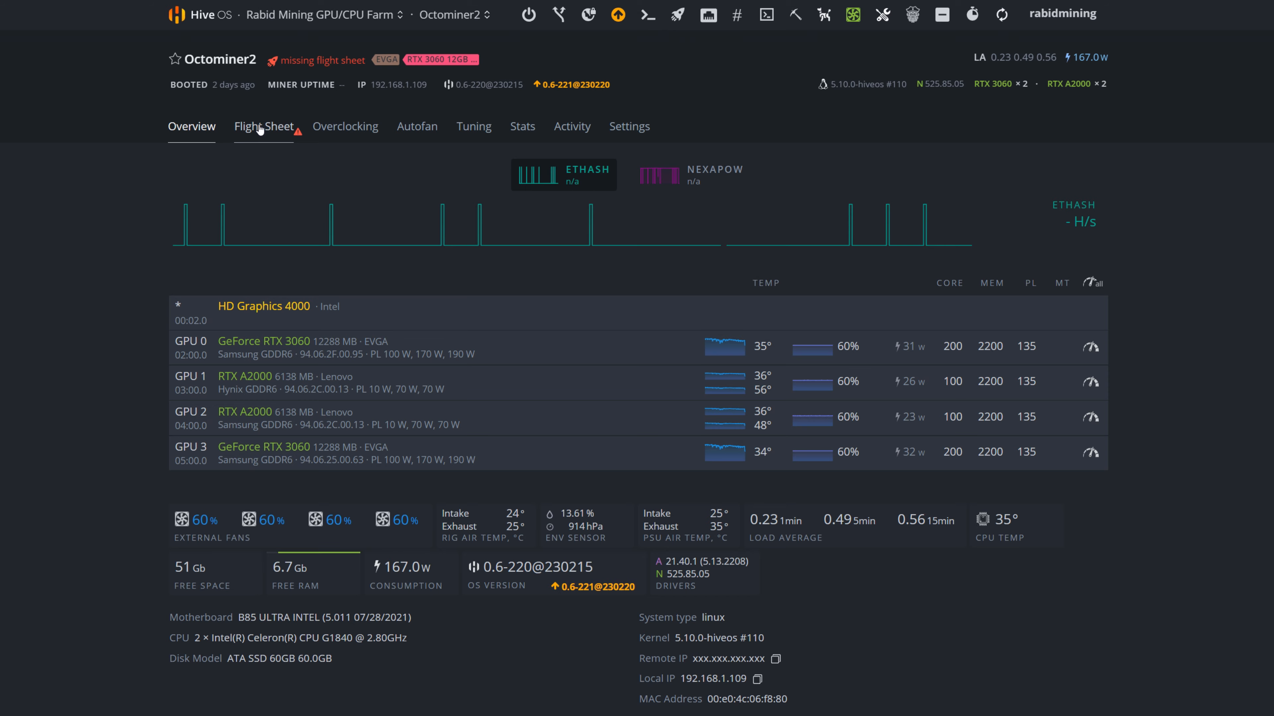
pyautogui.click(139, 187)
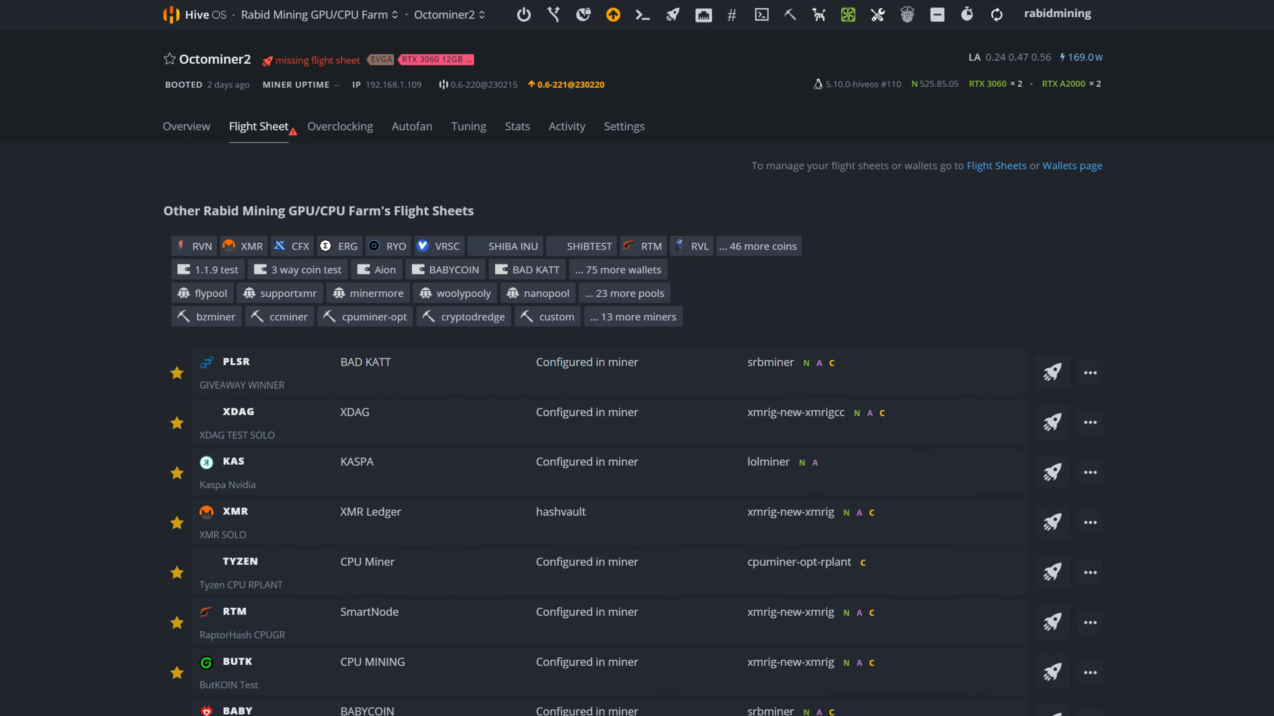
pyautogui.scroll(-10, 499, 579)
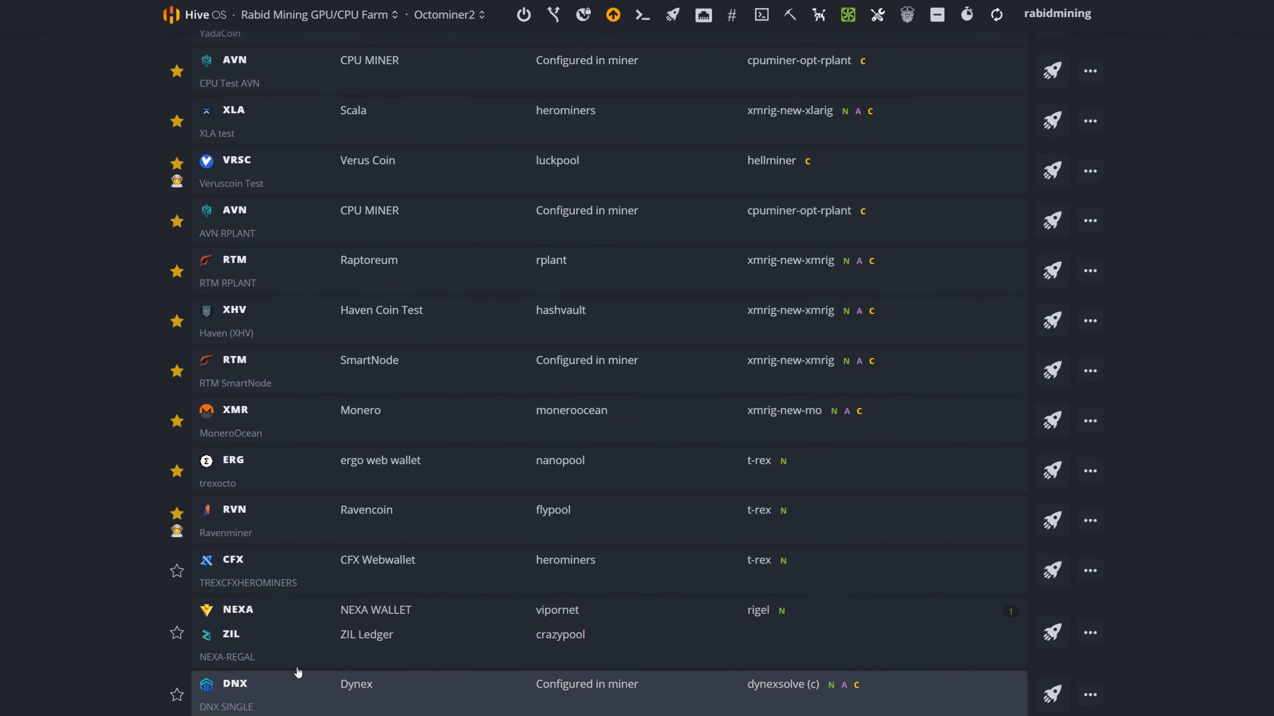
pyautogui.click(1048, 576)
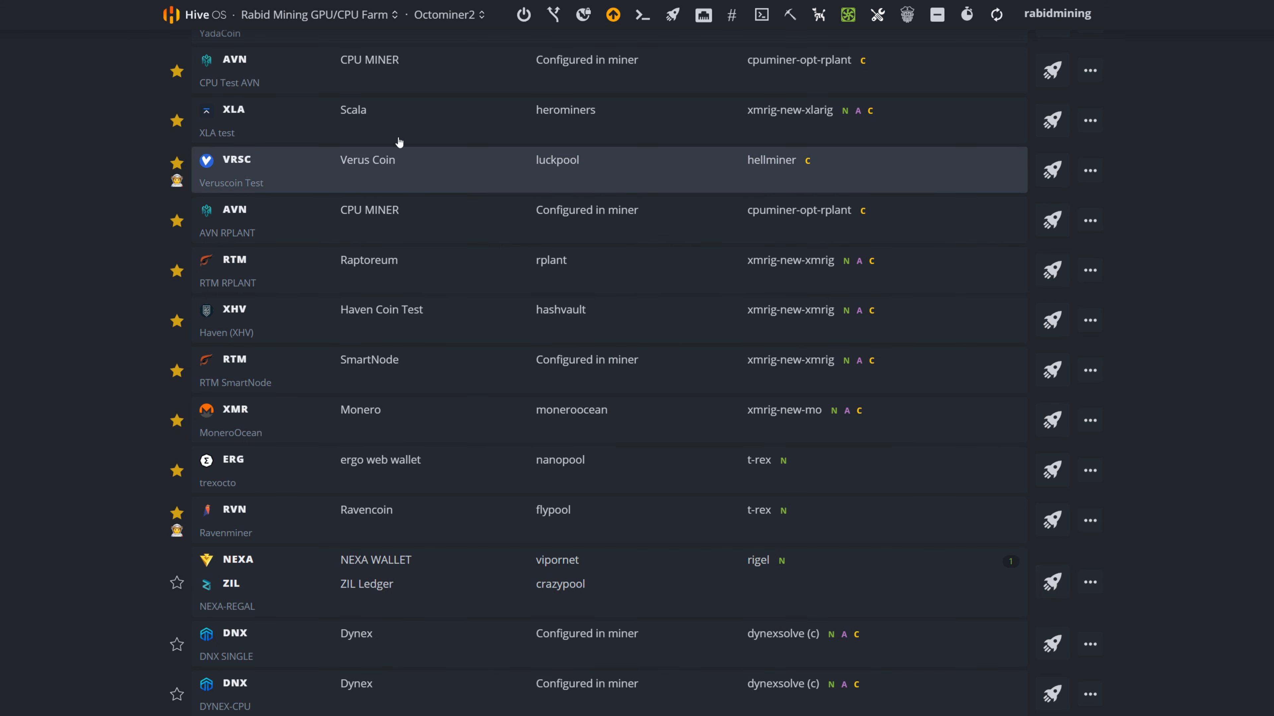
# - Return to the Rabid Mining GPU/CPU Farm worker list and open the Octominer2 overview to check its mining status
pyautogui.click(299, 22)
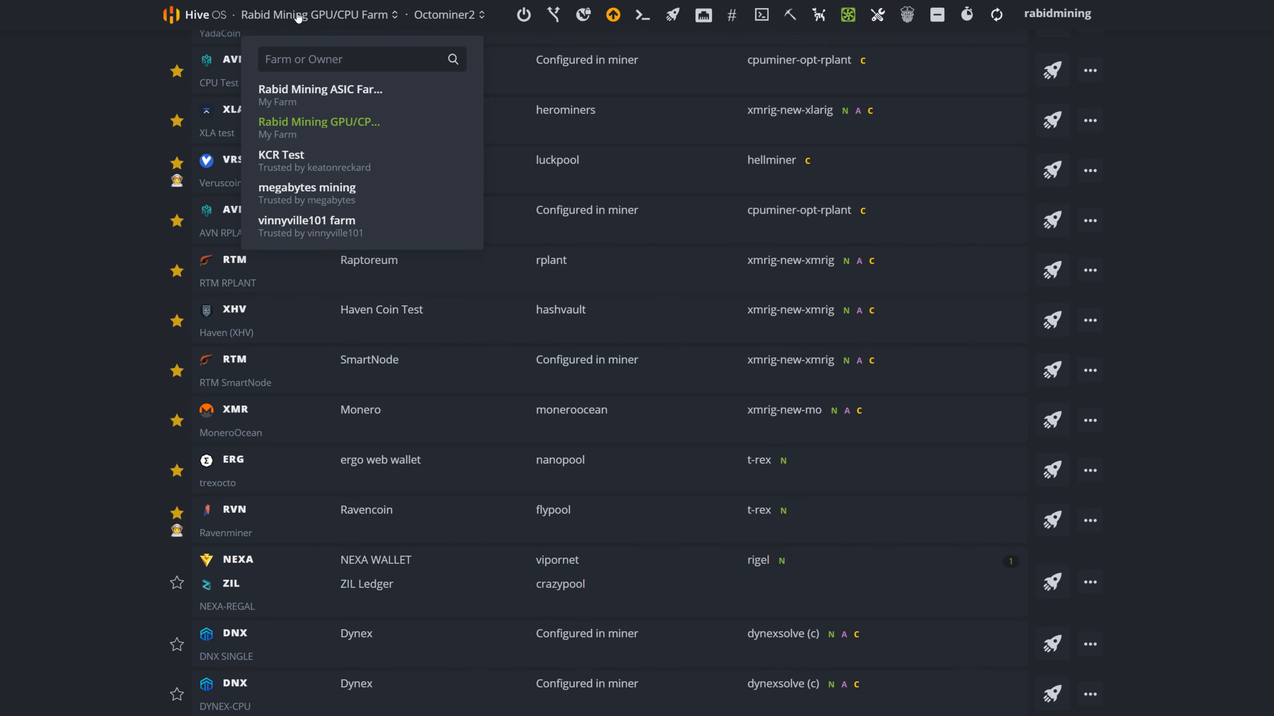
pyautogui.click(299, 19)
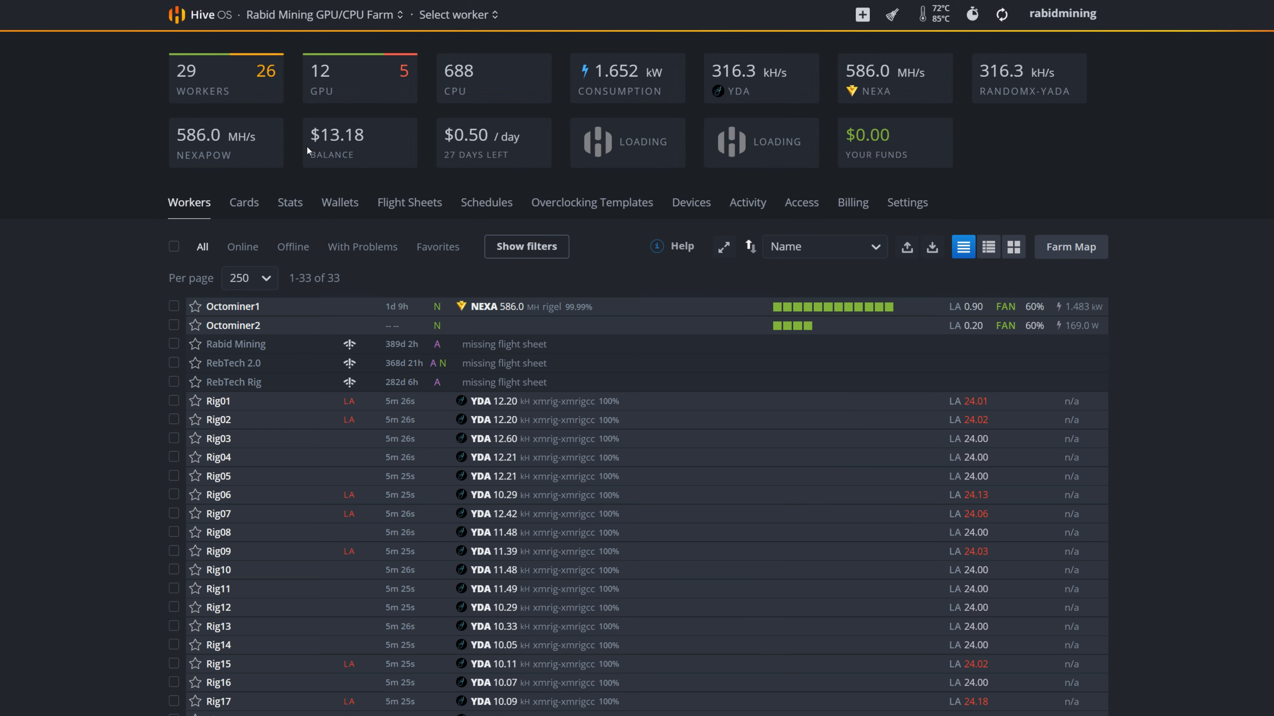
pyautogui.click(249, 325)
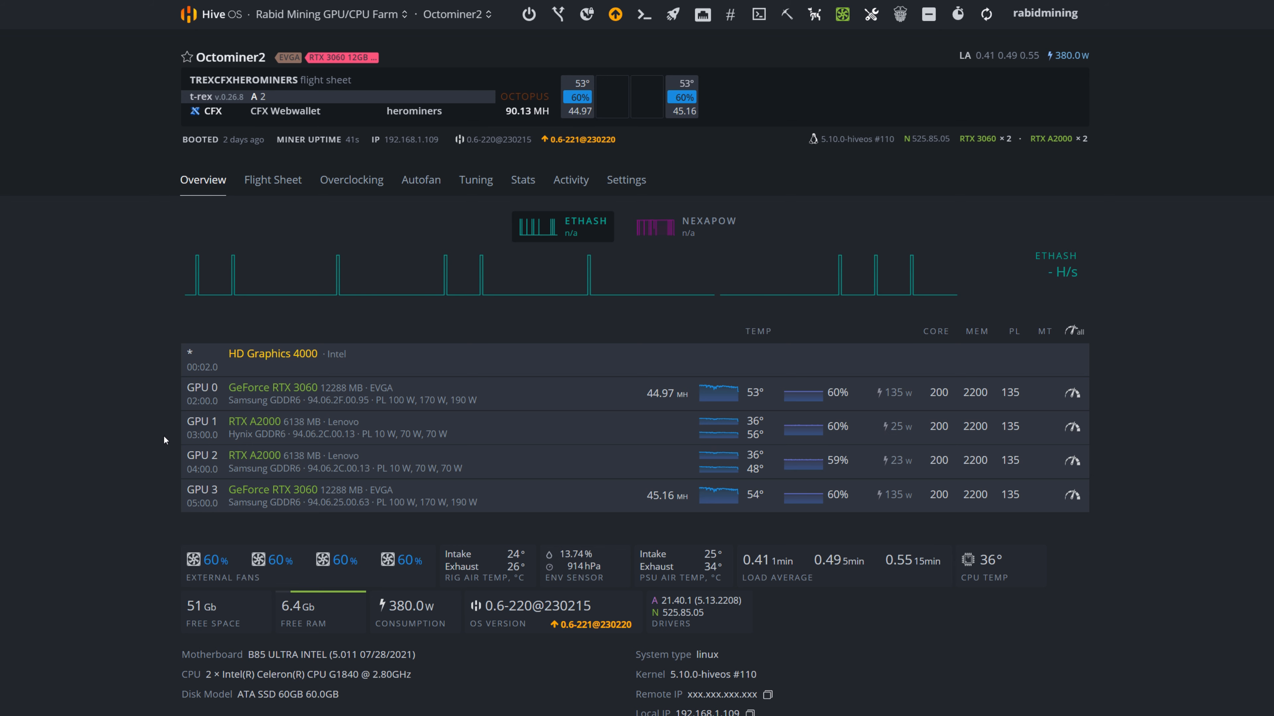
# - Check the devices argument in the TREXCFXHEROMINERS flight sheet's T-Rex configuration, and compare it with the GPU numbering in the Octominer2 overview
pyautogui.click(274, 180)
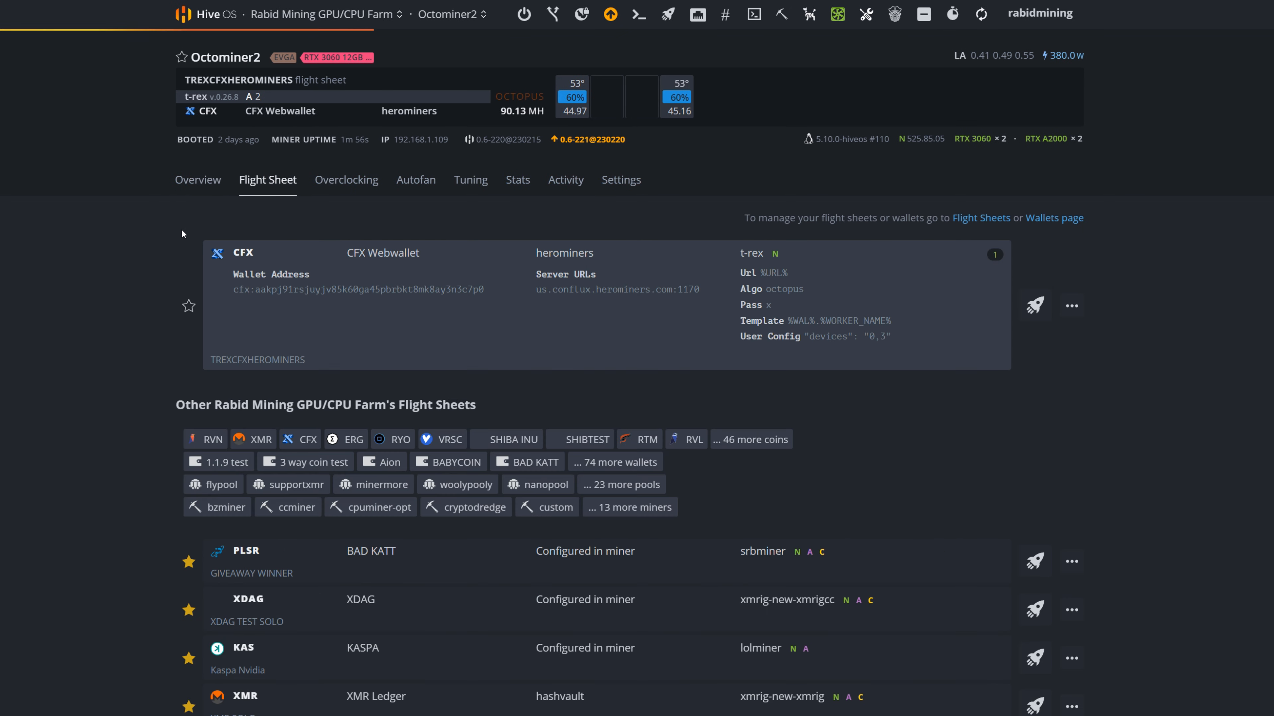
pyautogui.click(1072, 308)
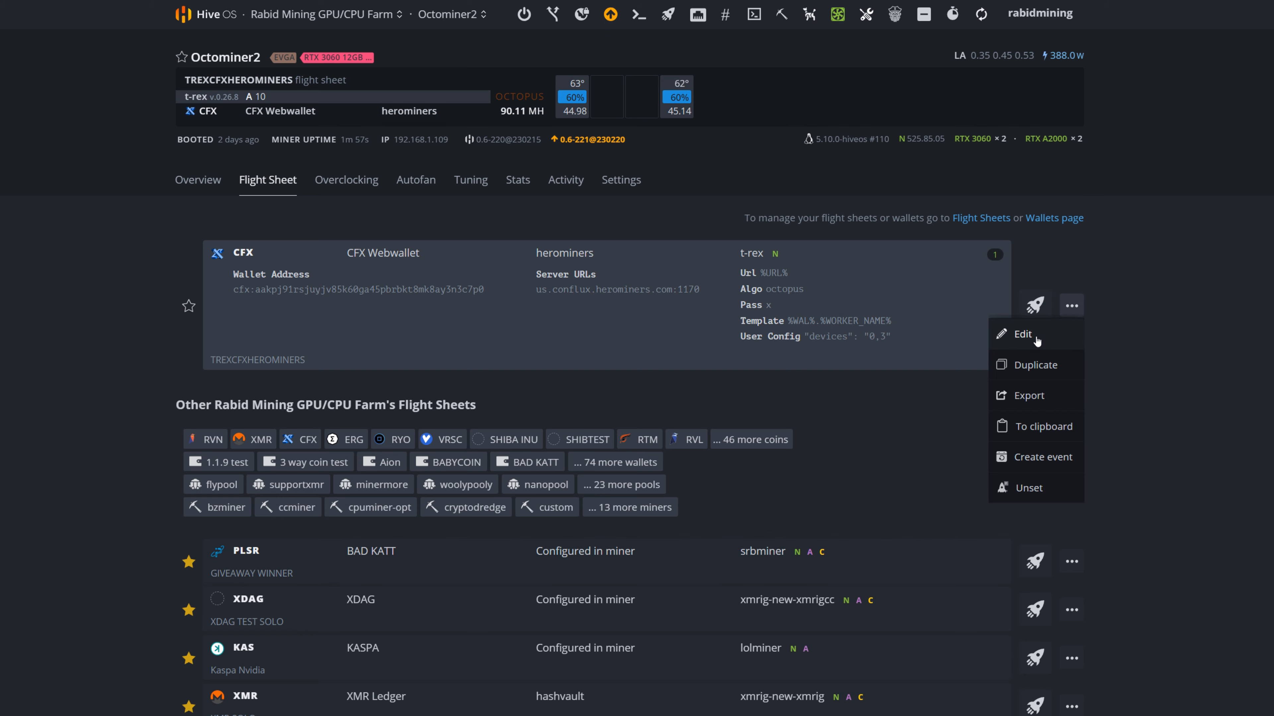
pyautogui.click(1035, 335)
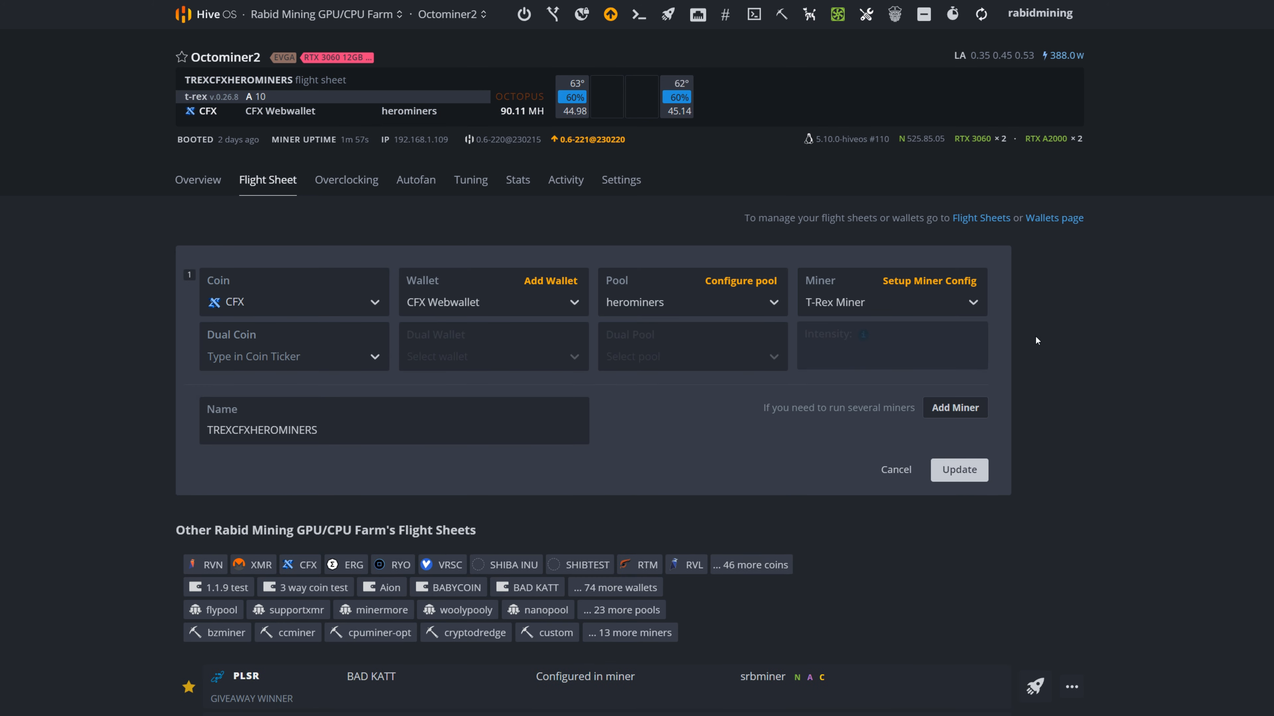
pyautogui.click(901, 282)
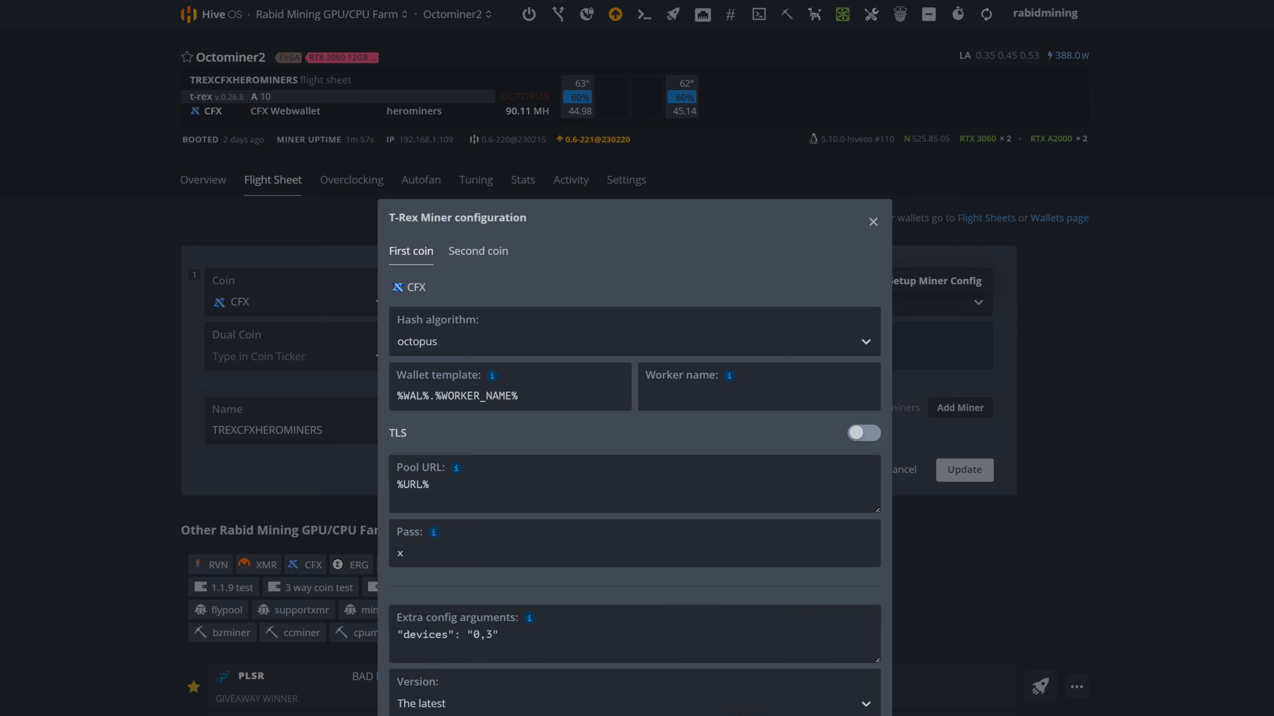
pyautogui.click(767, 714)
pyautogui.click(206, 186)
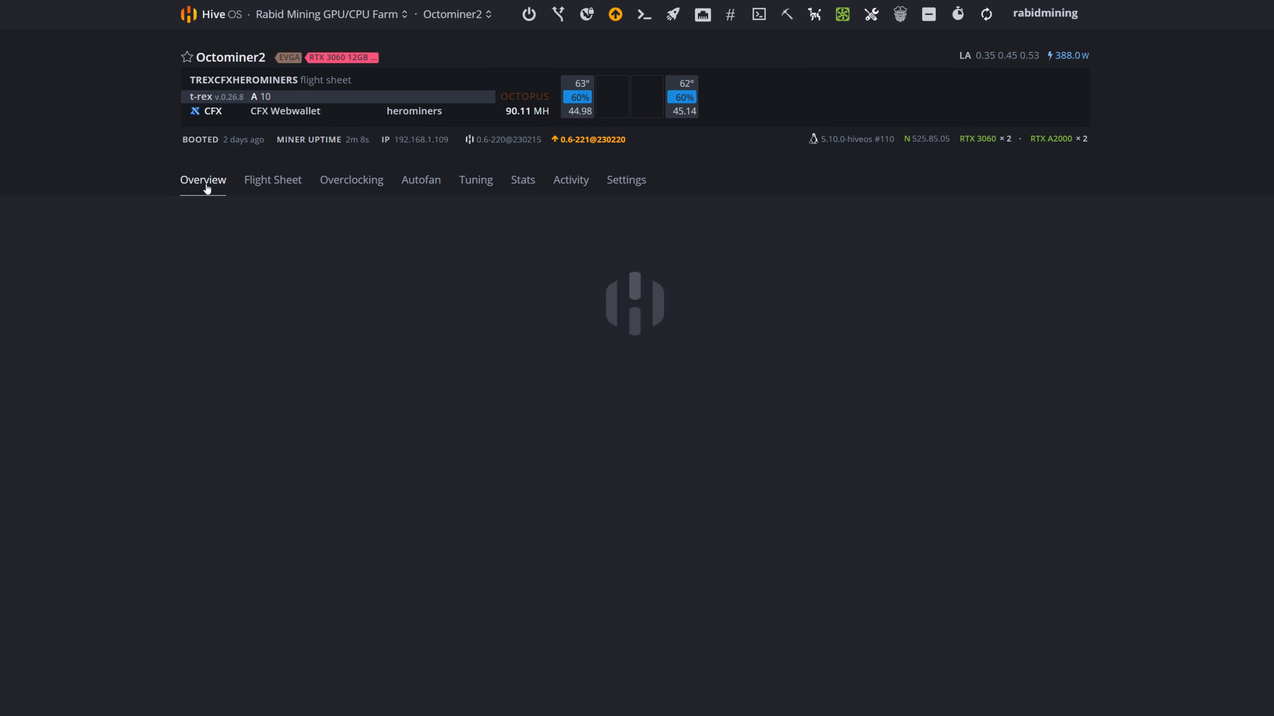
pyautogui.moveTo(332, 389); pyautogui.dragTo(177, 400)
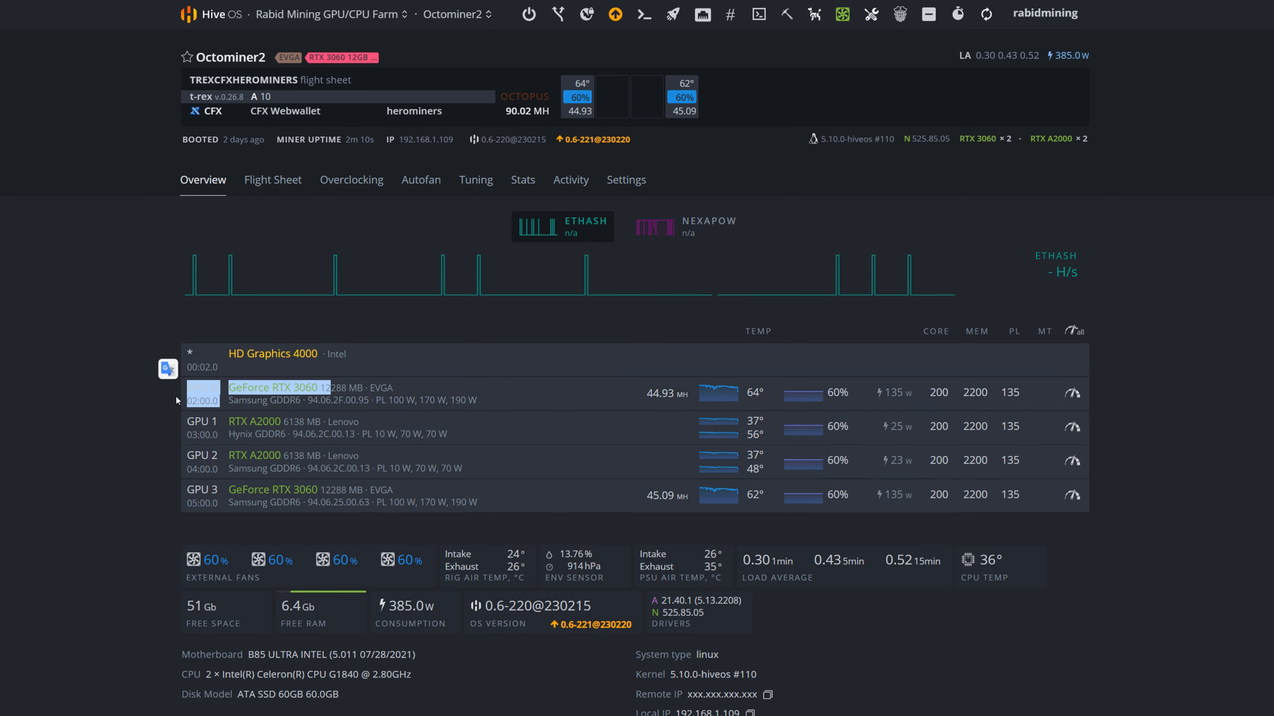